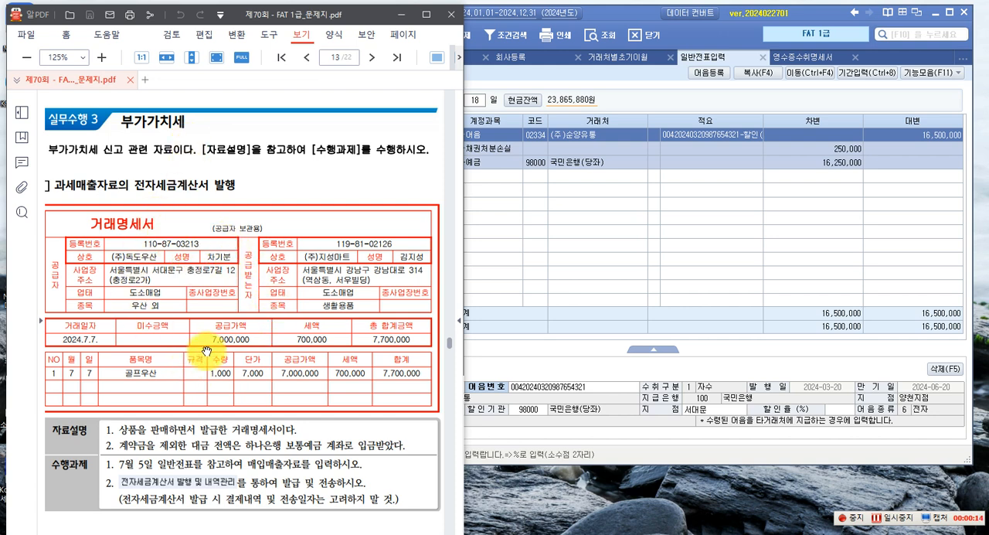
Open the purchase and sales voucher entry (매입매출전표입력) in the accounting program and set its date to month 07, day 07
scroll(215, 347, "down", 2)
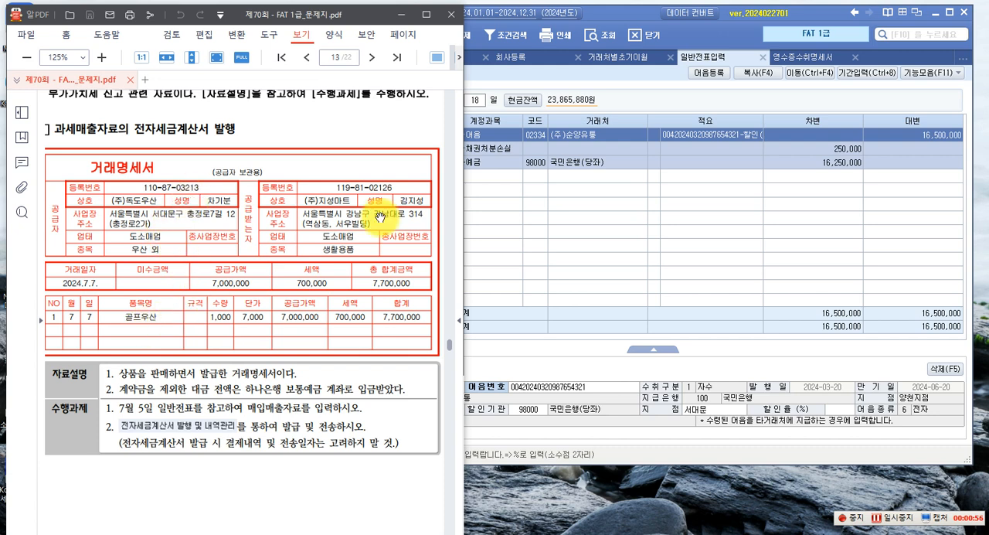
left_click(523, 224)
left_click(312, 75)
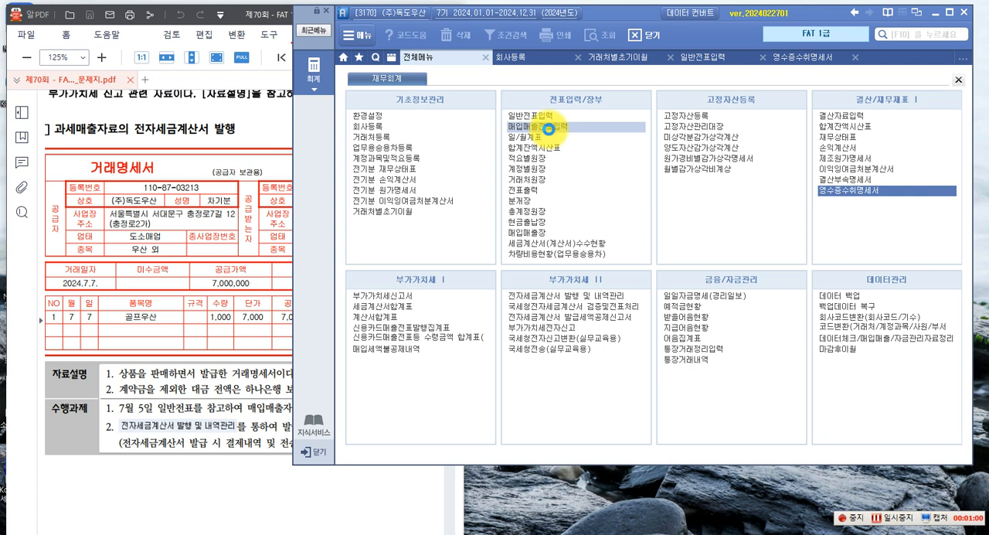
left_click(548, 126)
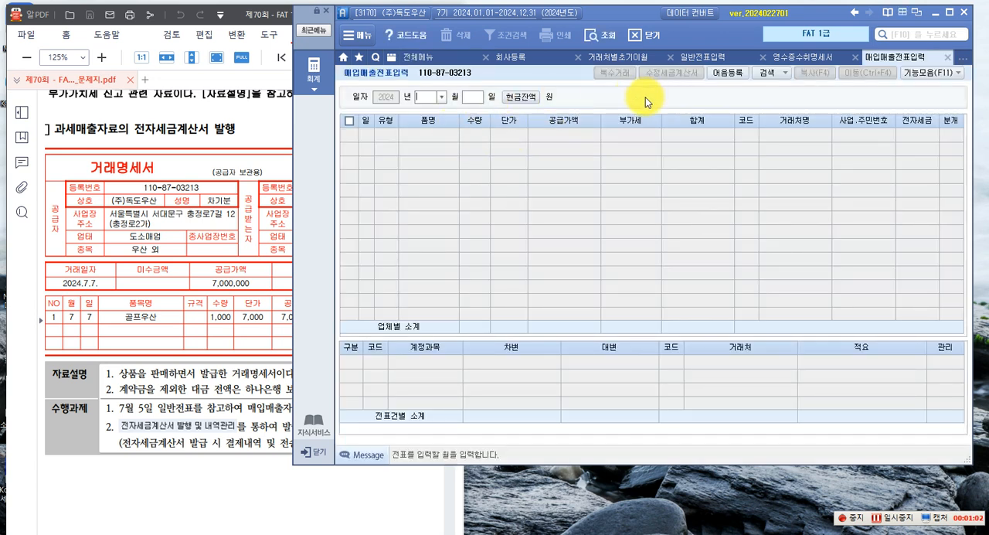
left_click(442, 97)
left_click(424, 167)
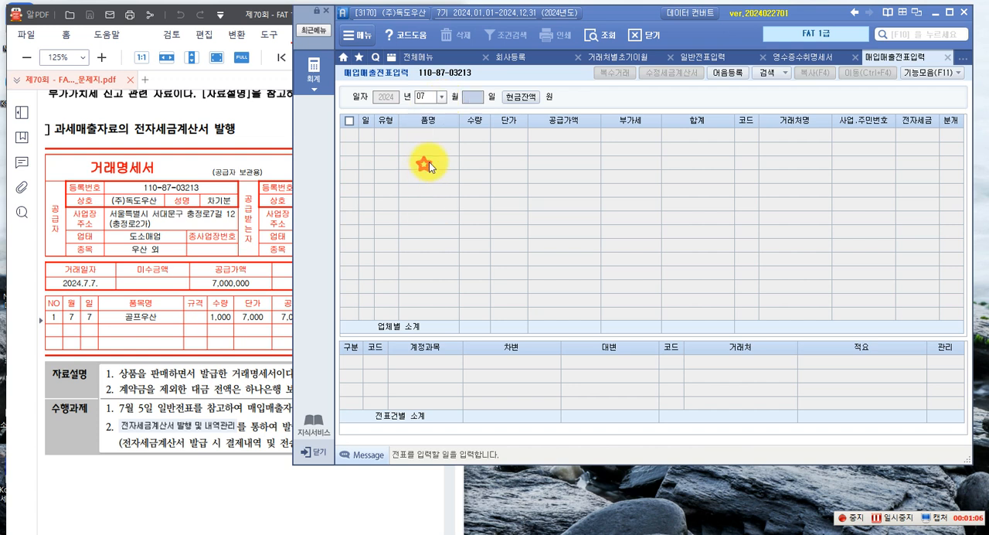
type("07")
key("Return")
key("Return")
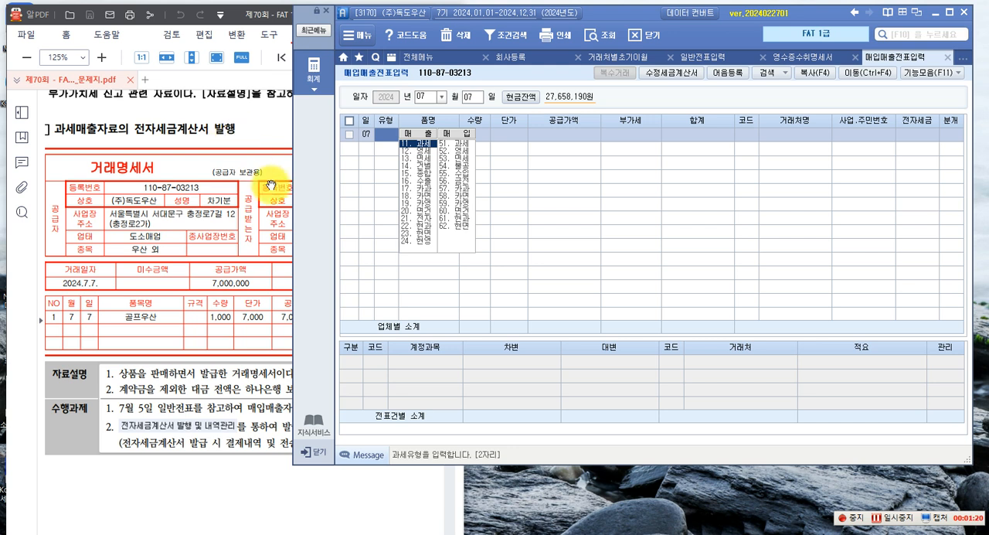
Enter a taxable sale (과세) line for 골프우산 with quantity 1,000 and unit price 7,000, accepting the computed supply amount
left_click(417, 145)
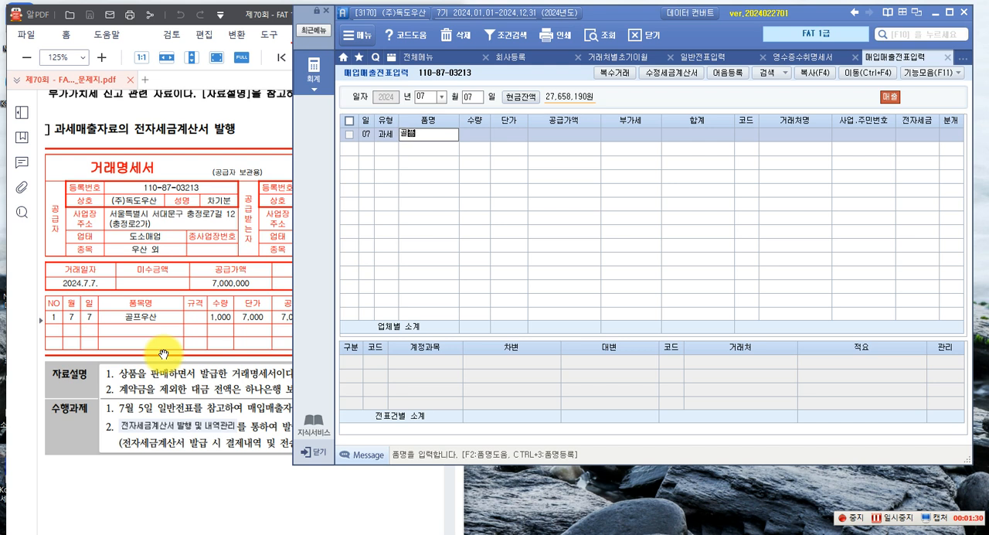
key("Return")
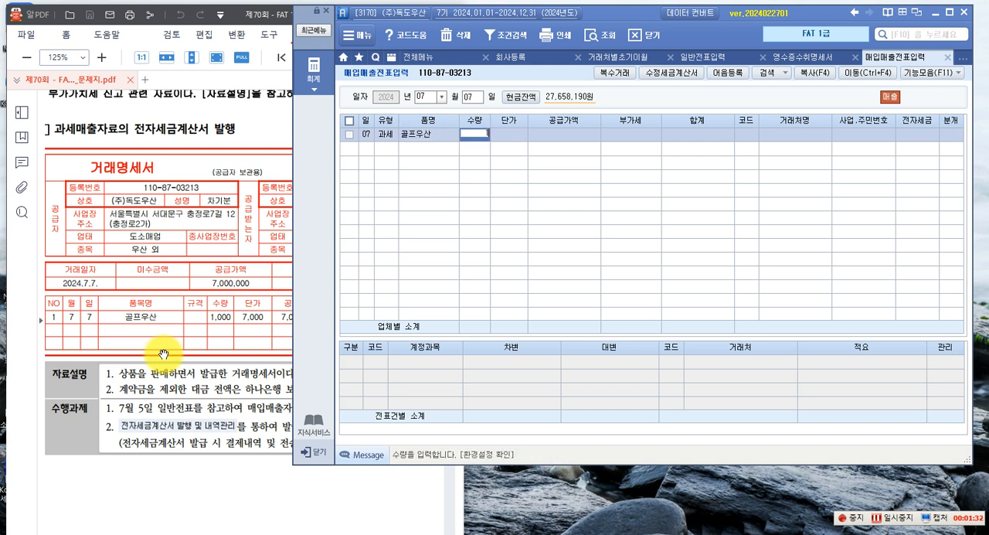
type("1000")
key("Return")
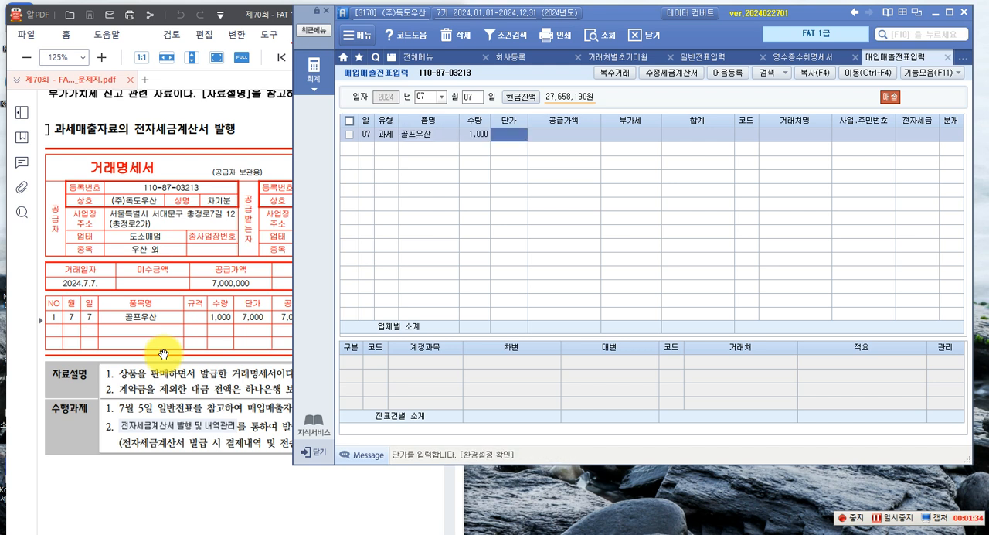
type("7000")
key("Return")
key("Return")
key("Return")
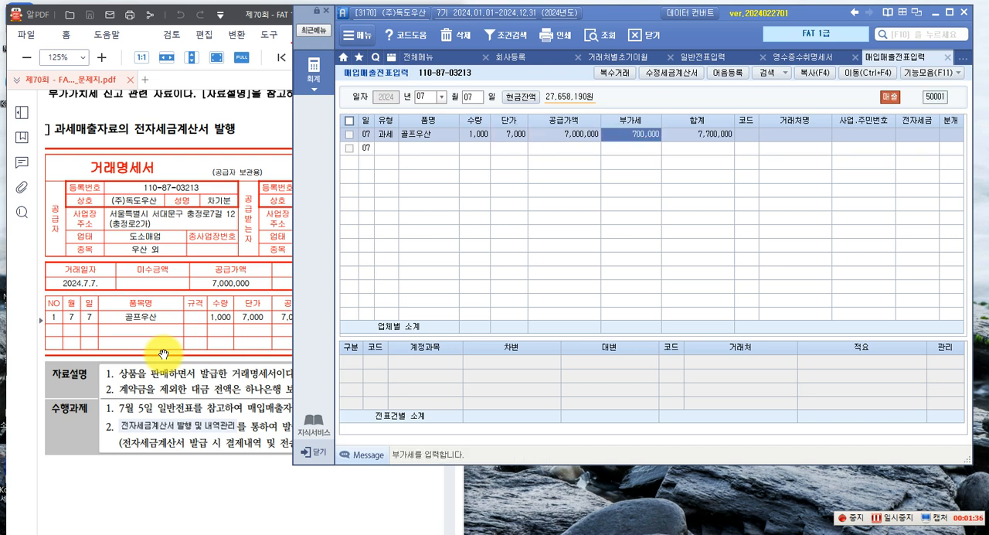
Check the buyer on the transaction statement and assign (주)지성마트 as the customer of the 골프우산 sale line
left_click(259, 187)
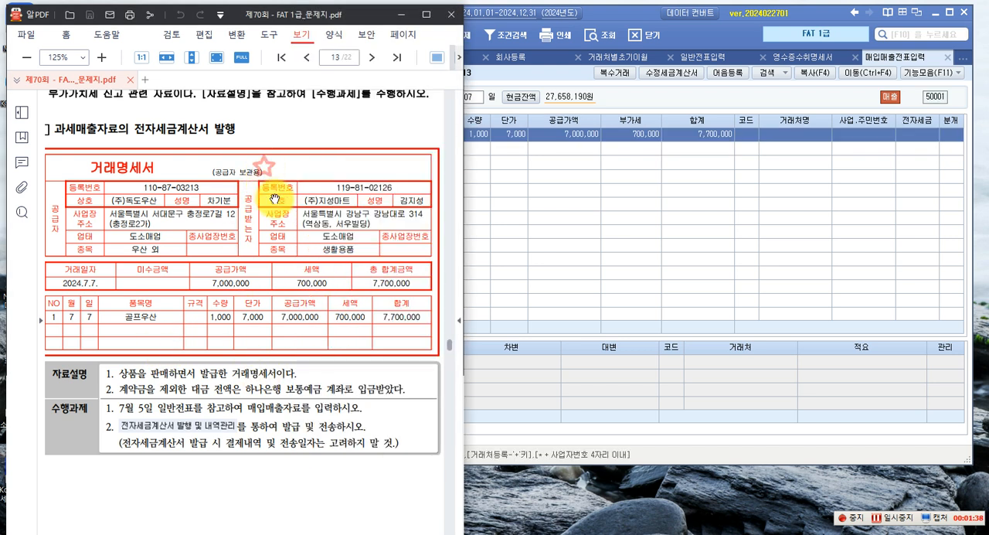
left_click(747, 141)
key("F2")
type("지성")
key("Return")
key("Return")
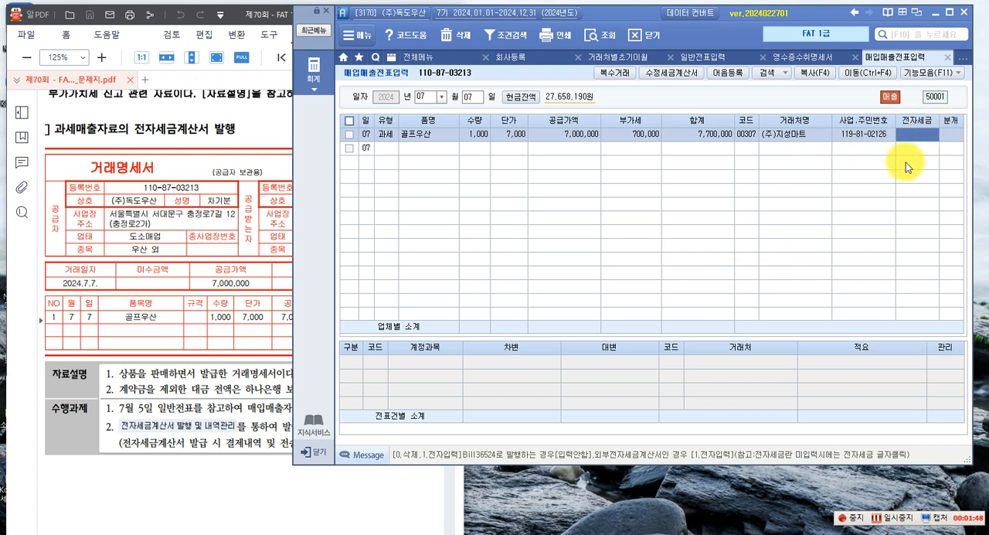
Leave the electronic tax invoice field (전자세금) empty and set the sale line's journal type (분개) to 3, 혼합
key("Return")
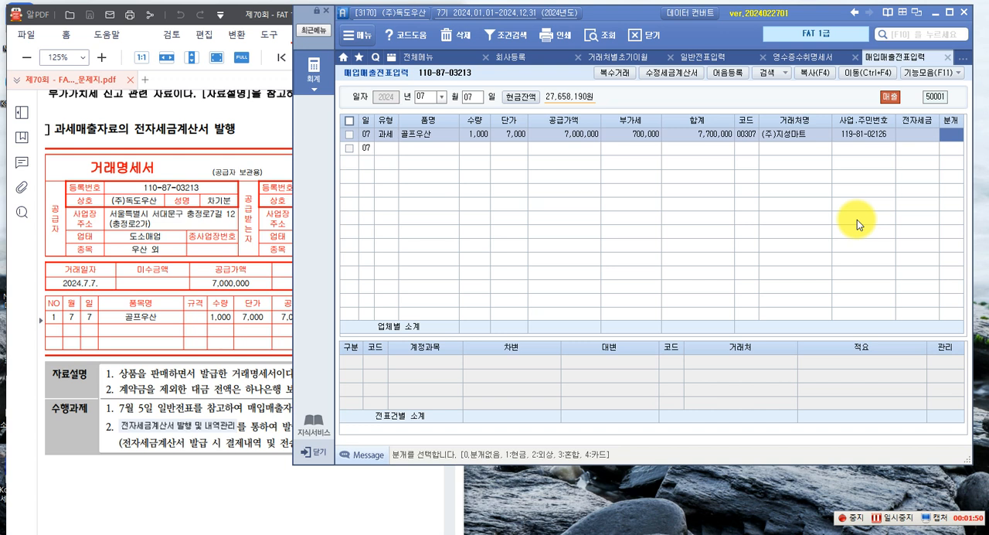
type("3")
key("Return")
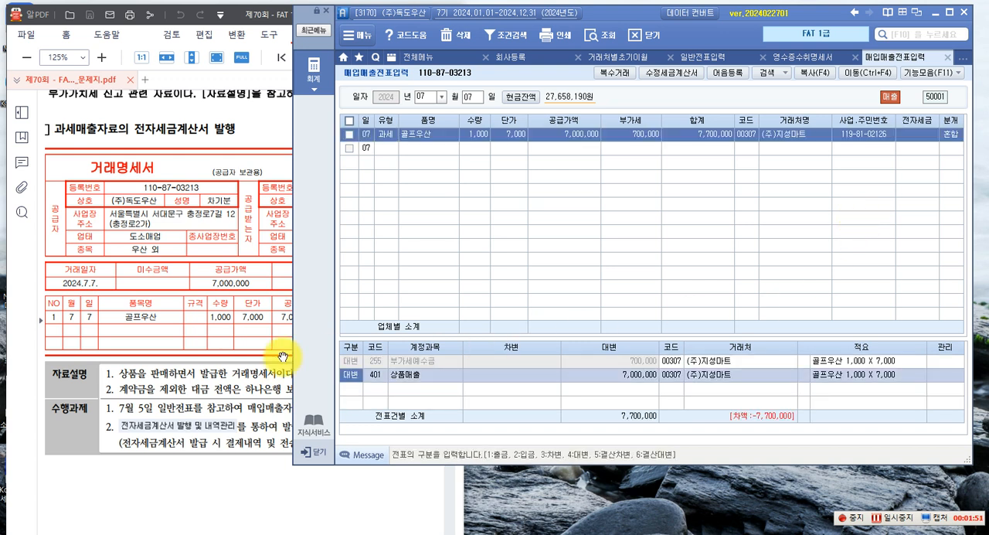
Read the exam notes on the goods sold, the 하나은행 보통예금 deposit and the reference to the 7월 5일 general voucher
left_click(200, 381)
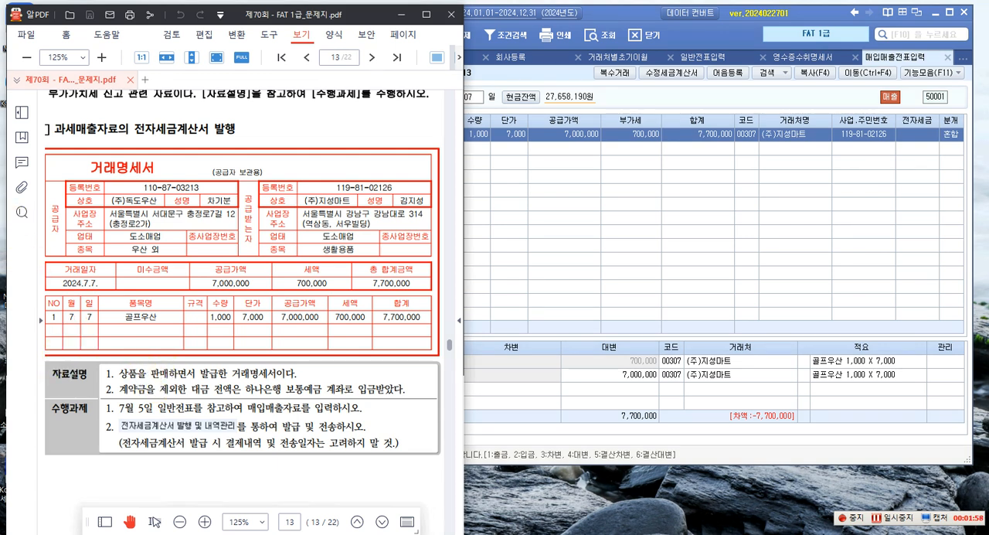
left_click_drag(108, 361, 141, 387)
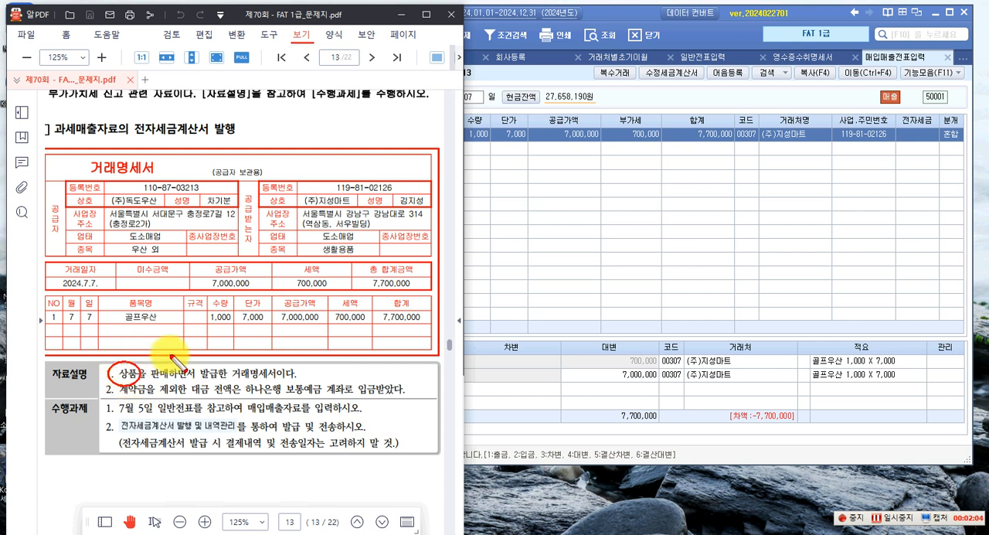
left_click_drag(137, 364, 133, 362)
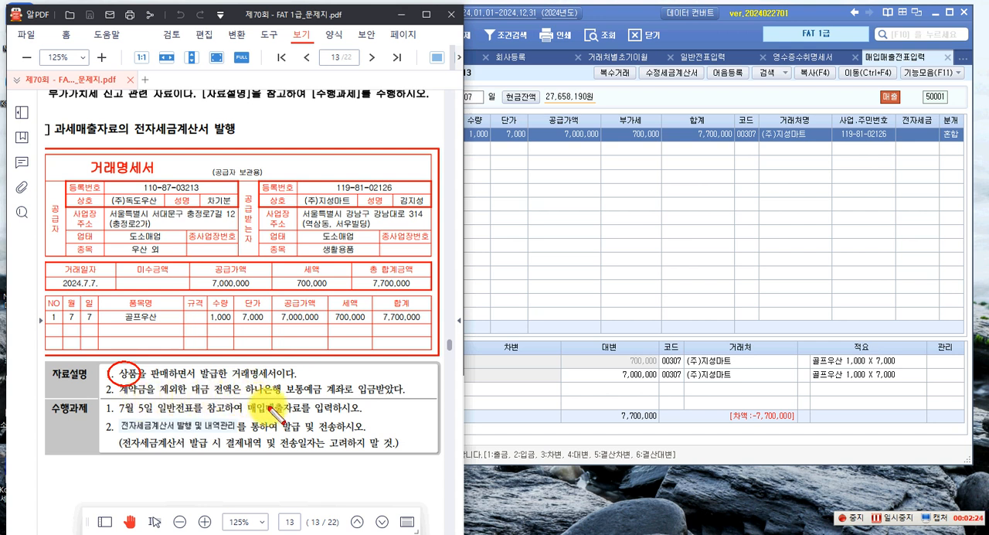
left_click_drag(262, 400, 340, 392)
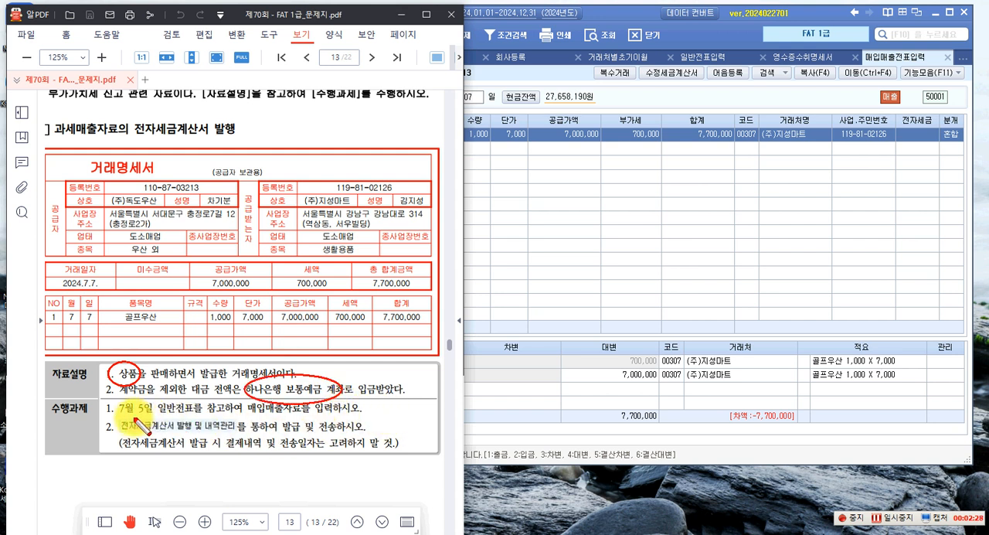
left_click_drag(146, 423, 151, 417)
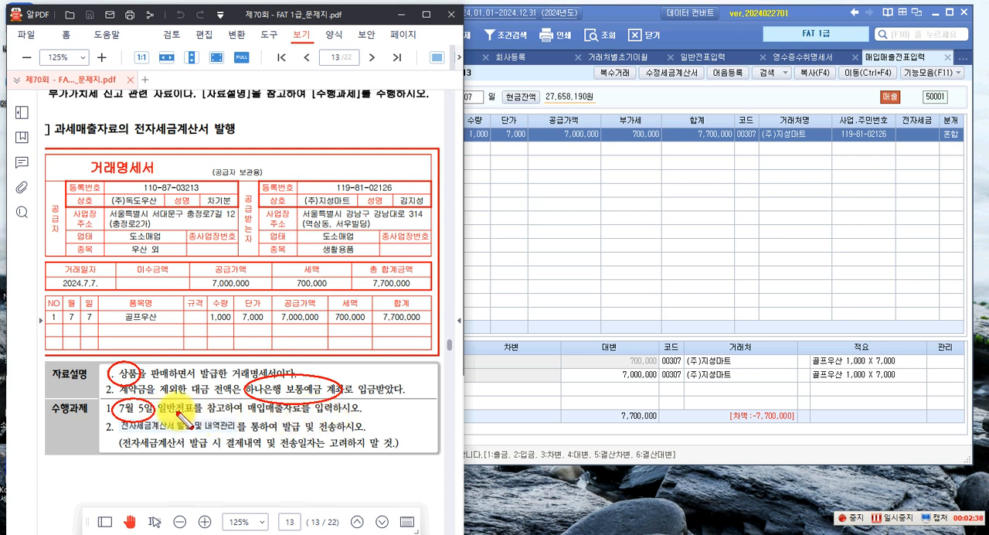
mouse_move(157, 394)
left_mouse_down()
mouse_move(237, 426)
mouse_move(224, 423)
left_mouse_up()
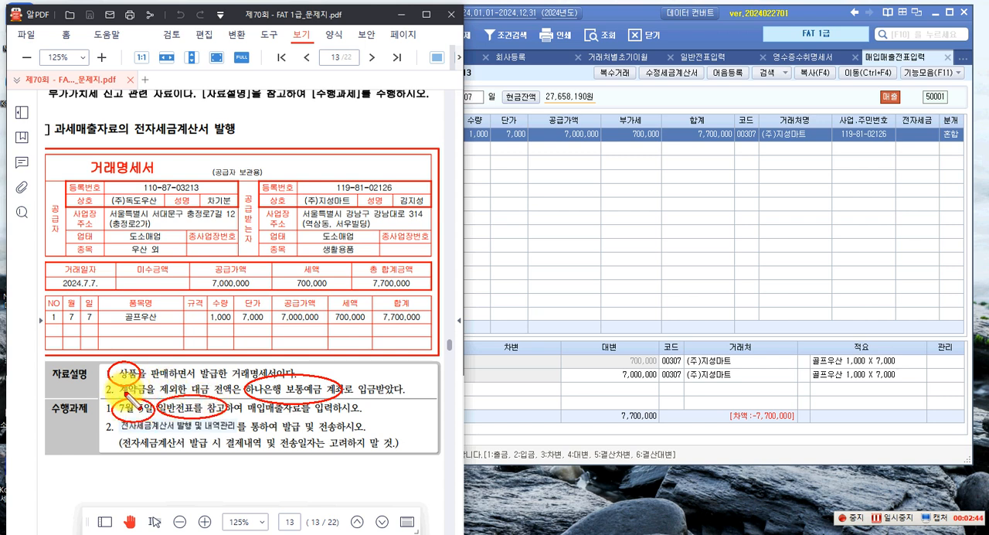
key("Escape")
Look up the 07월 05일 entries in the general voucher entry (일반전표입력) and select the (주)지성마트 선수금 receipt
left_click(561, 258)
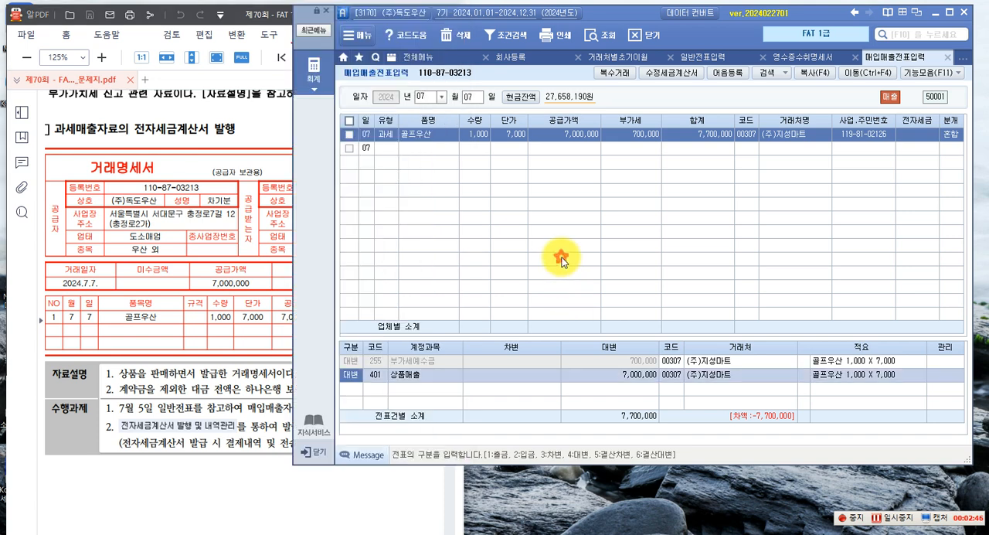
left_click(712, 59)
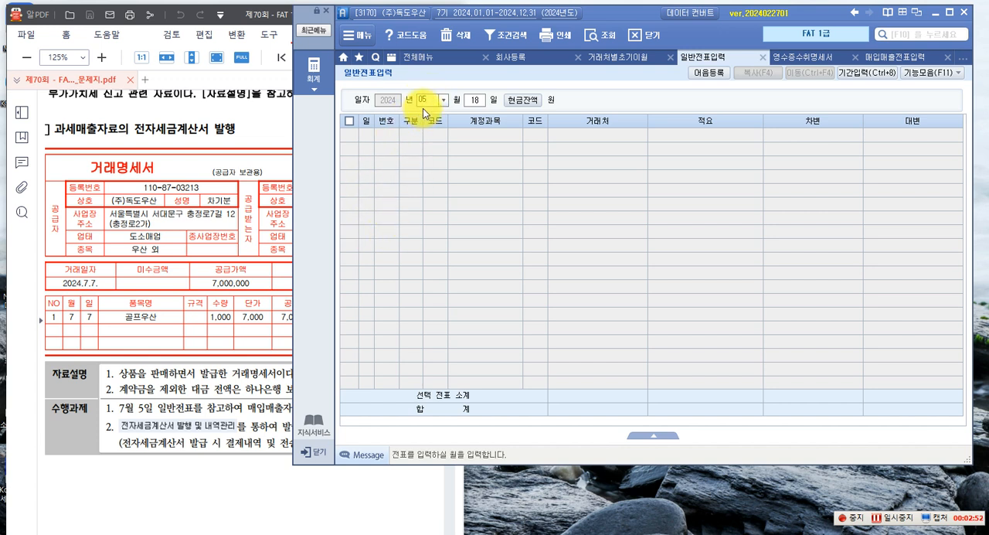
type("05")
left_click(442, 100)
left_click(433, 167)
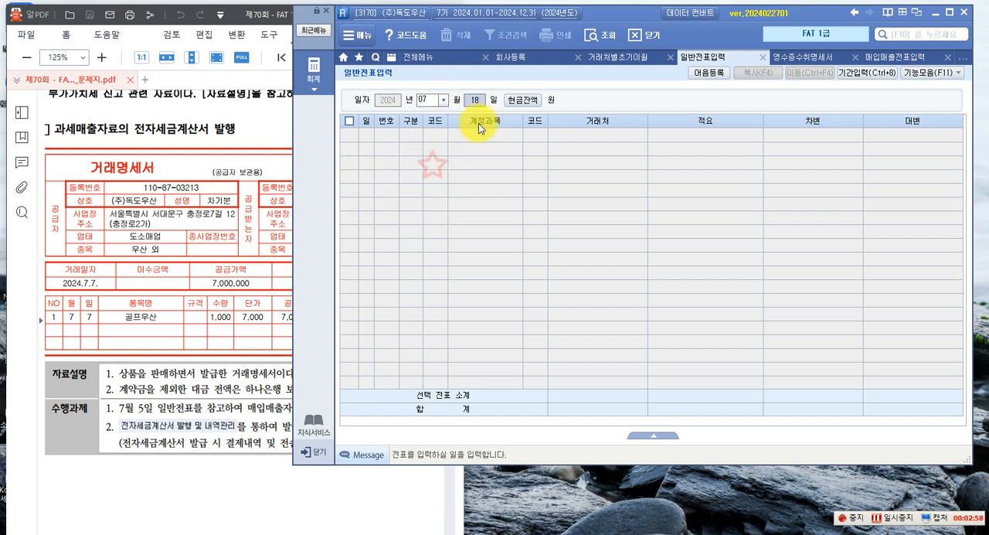
type("05")
key("Return")
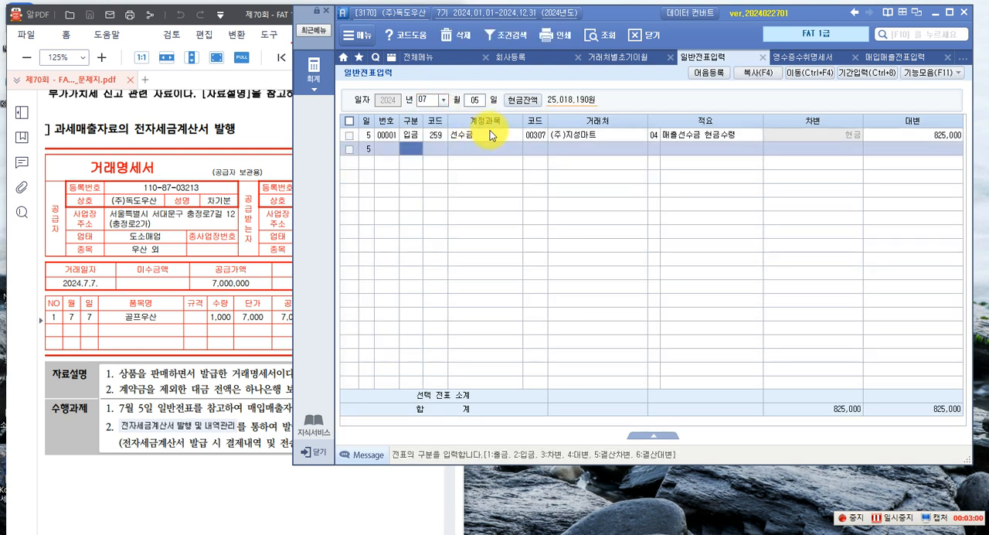
key("Up")
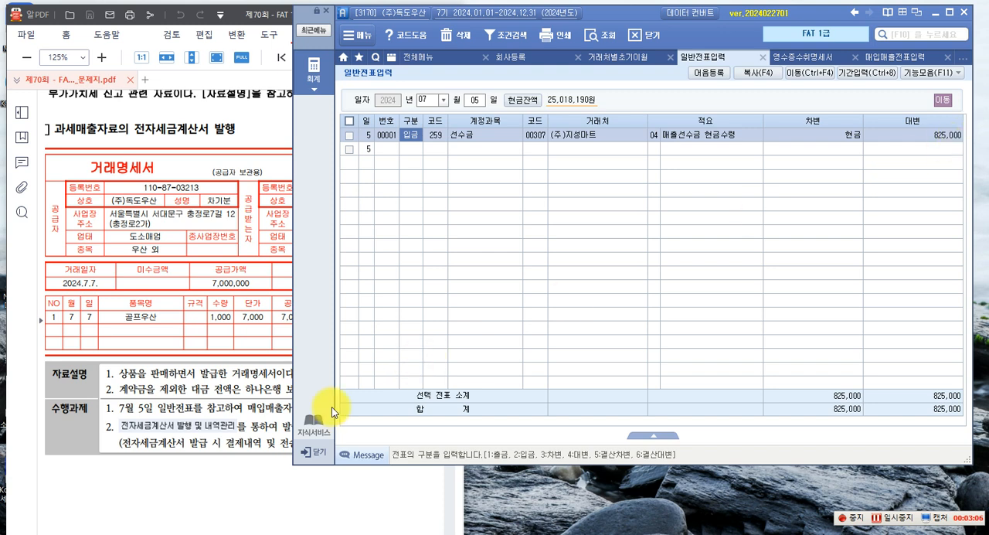
left_click(241, 429)
left_click(618, 311)
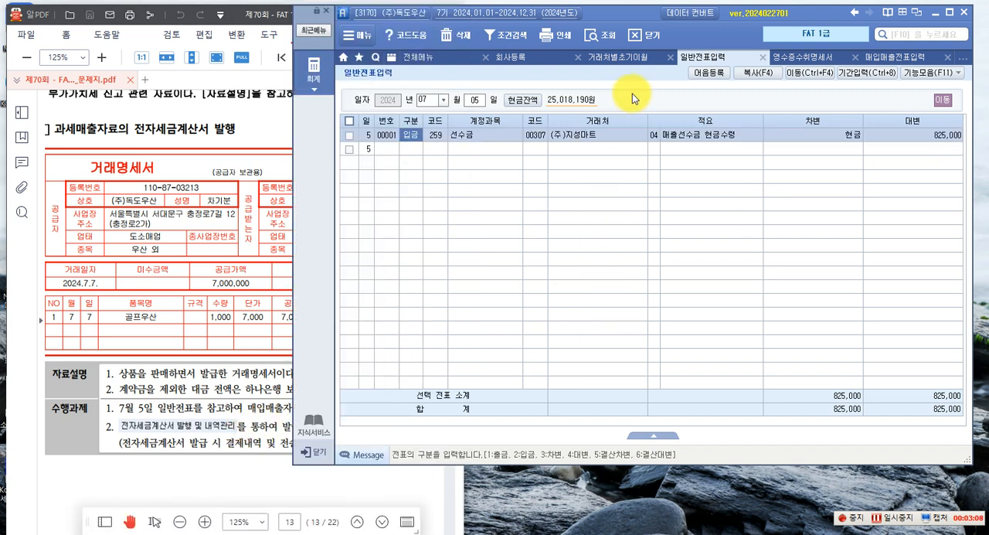
Return to the 골프우산 sales voucher and add a debit (차변) journal line for account 259 선수금 with amount 825,000
left_click(897, 57)
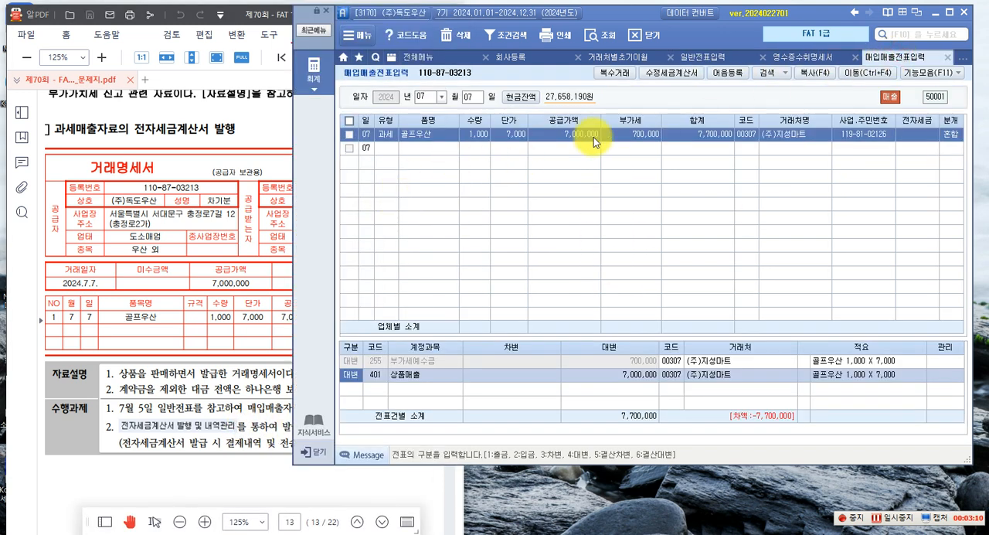
left_click(714, 136)
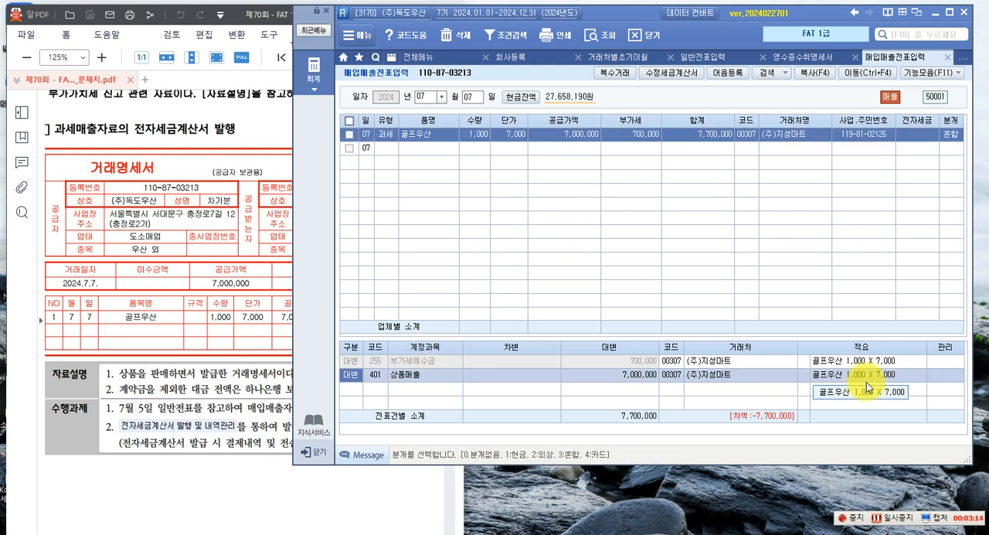
key("Return")
key("Return")
key("Return")
key("Return")
key("Return")
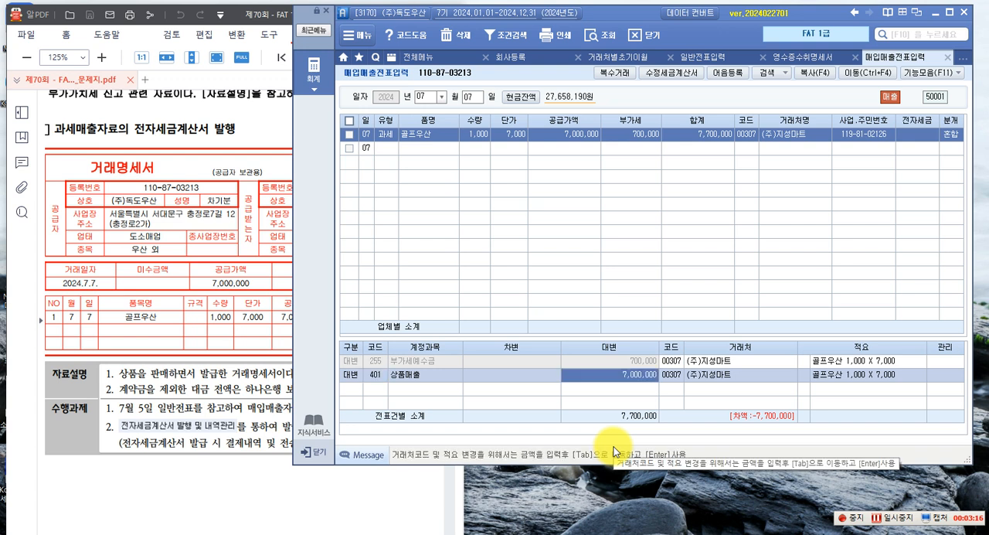
key("Return")
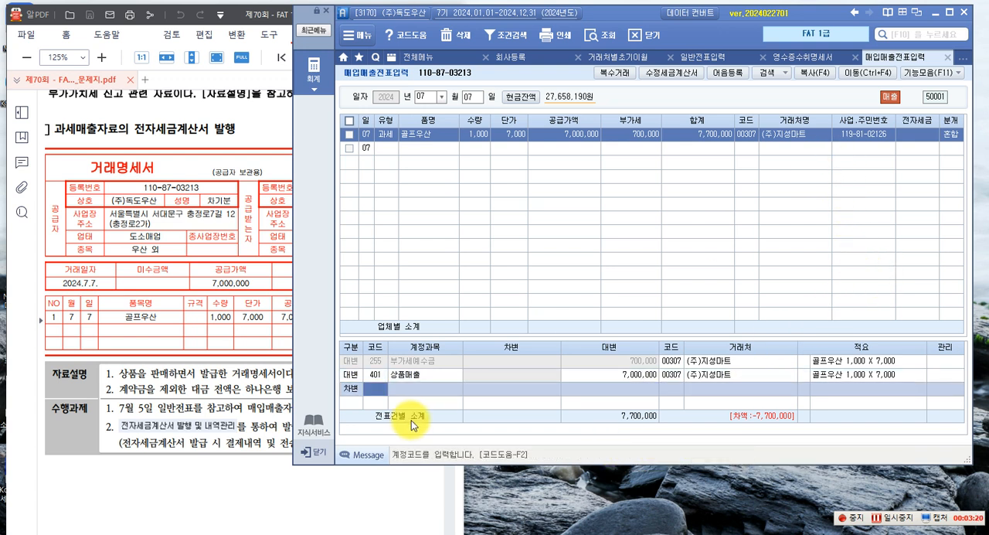
type("25")
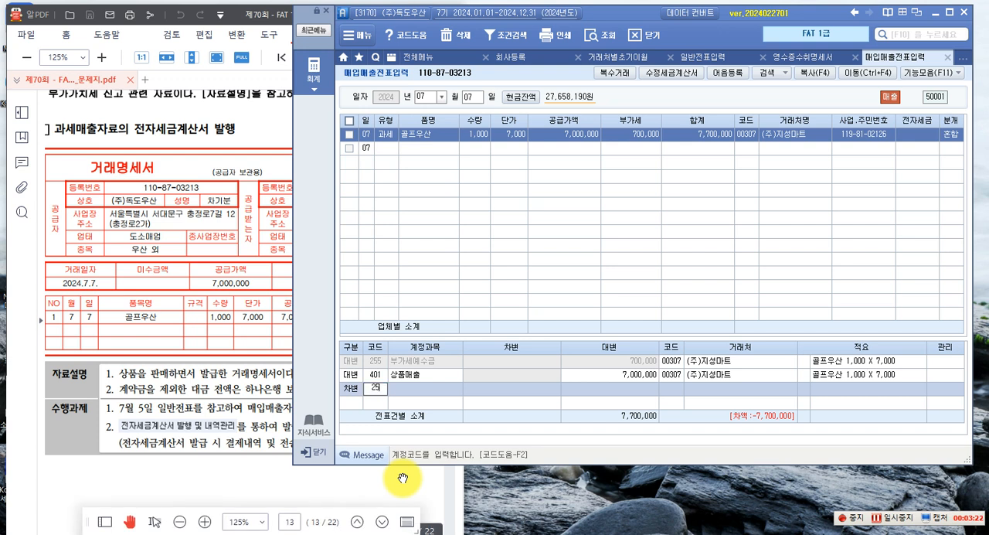
type("9")
key("Return")
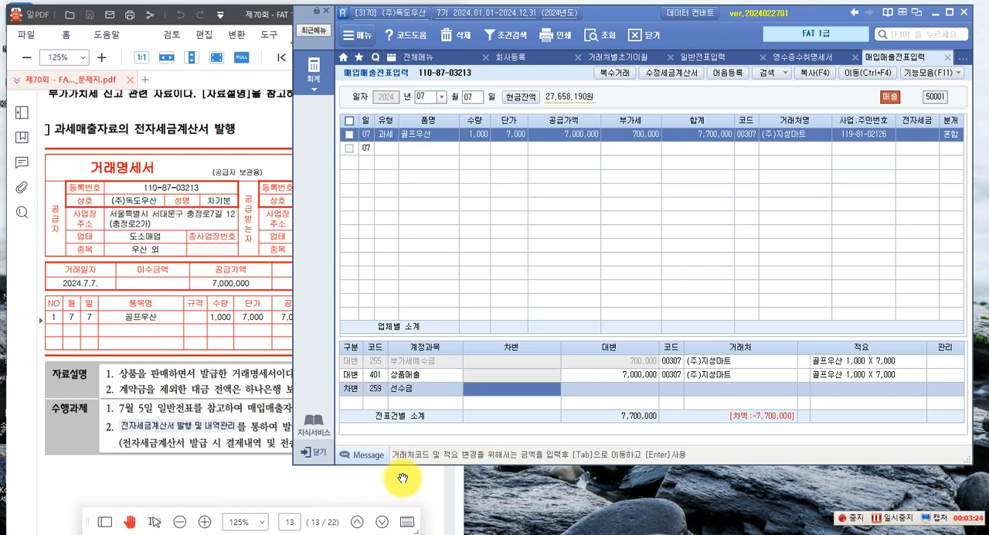
type("82")
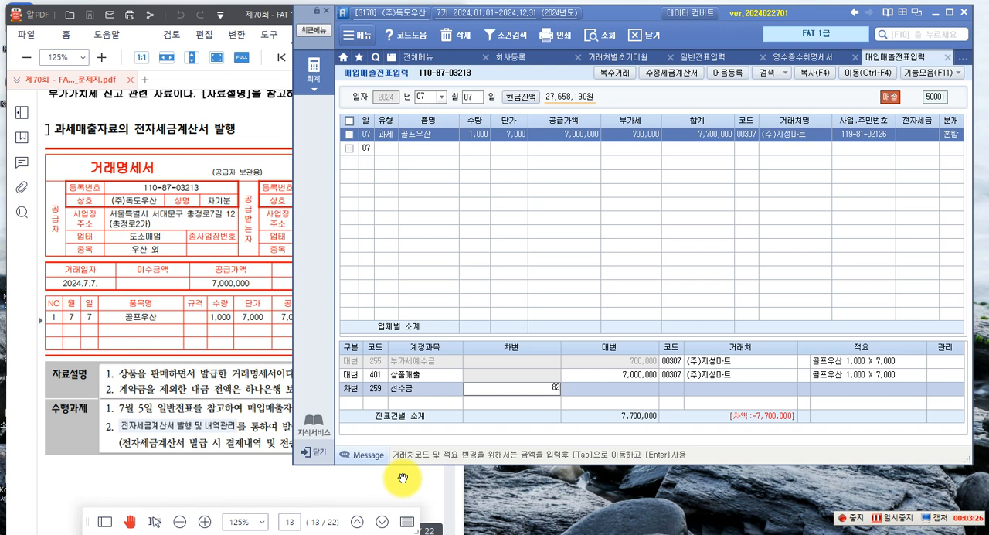
type("5,000")
key("Return")
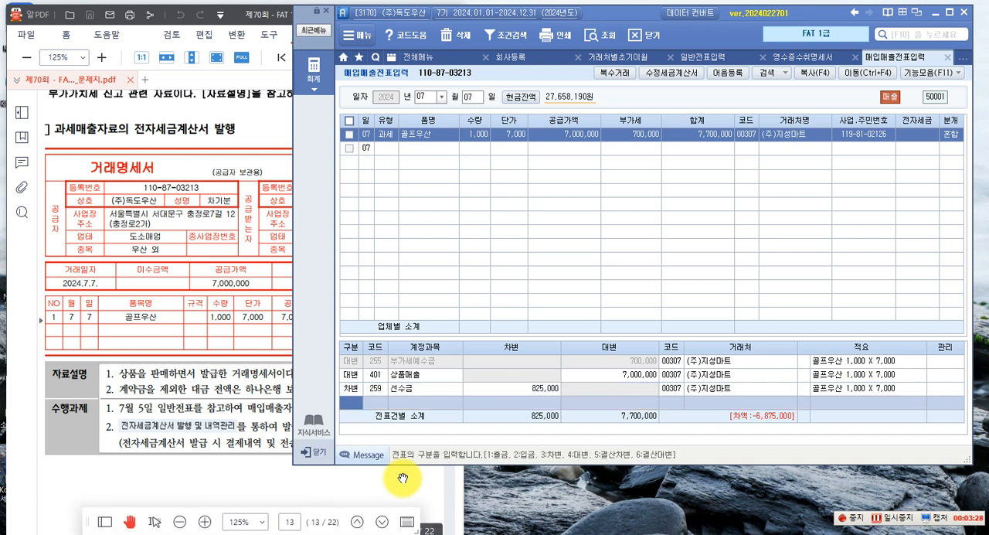
Add a debit (차변) journal line for account 108 외상매출금 with amount 6,875,000 to the 골프우산 sales voucher
left_click(702, 60)
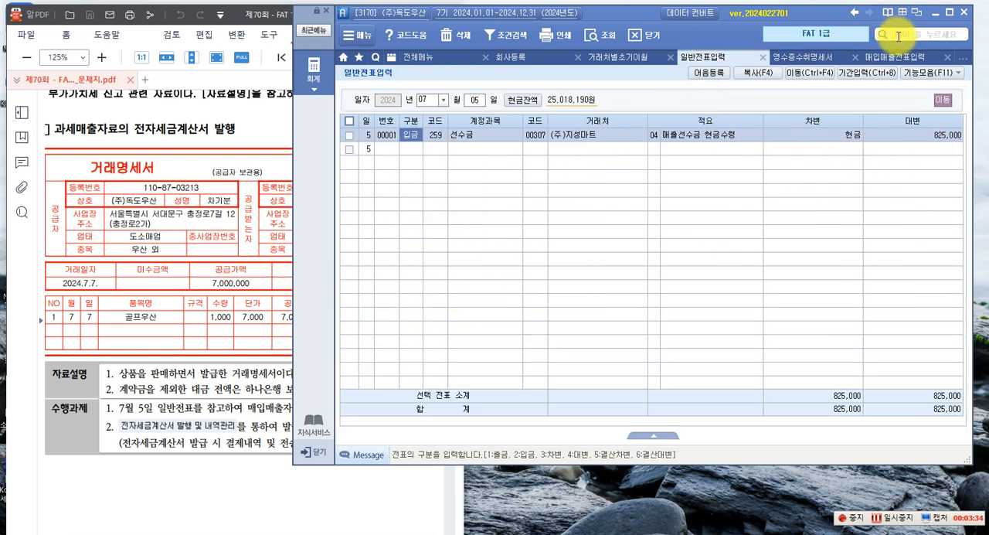
left_click(893, 59)
type("3")
key("Return")
type("108")
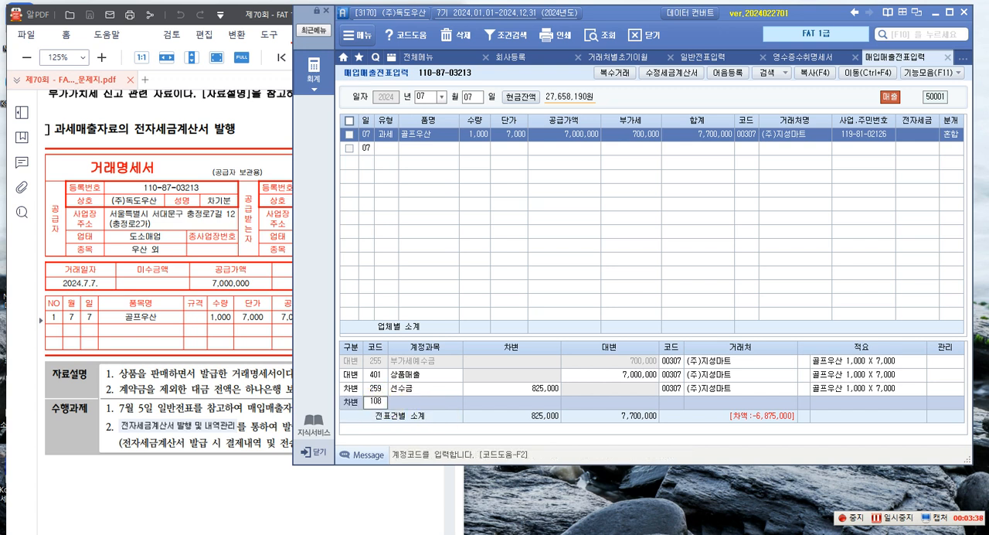
key("Return")
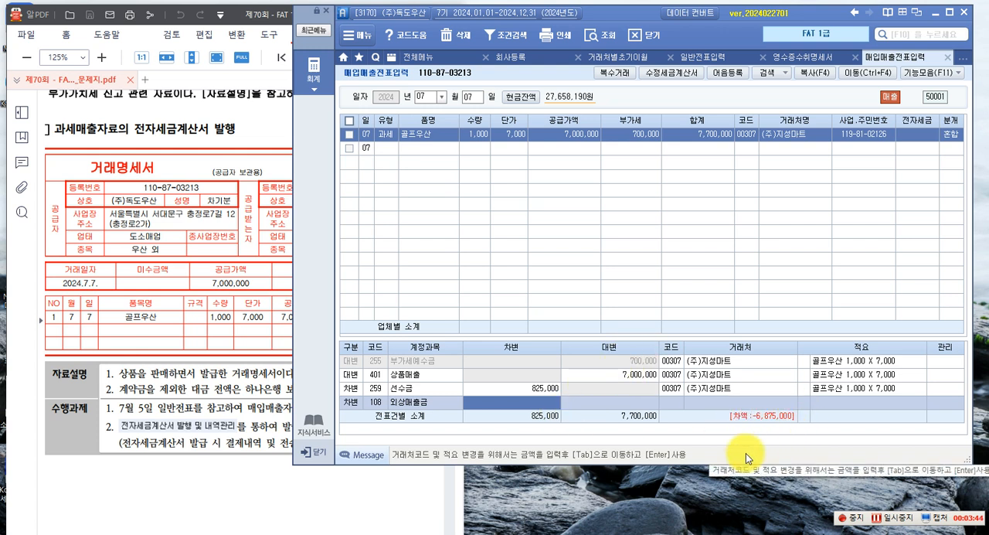
type("6,875")
key("Return")
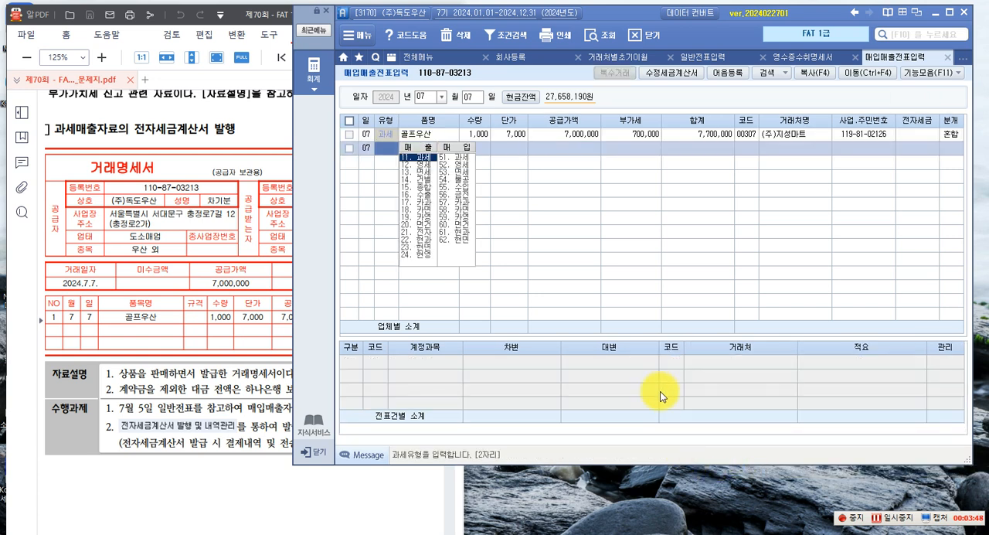
Compare the 골프우산 voucher and its journal lines with the transaction statement, notes and tasks in the exam paper
left_click(638, 135)
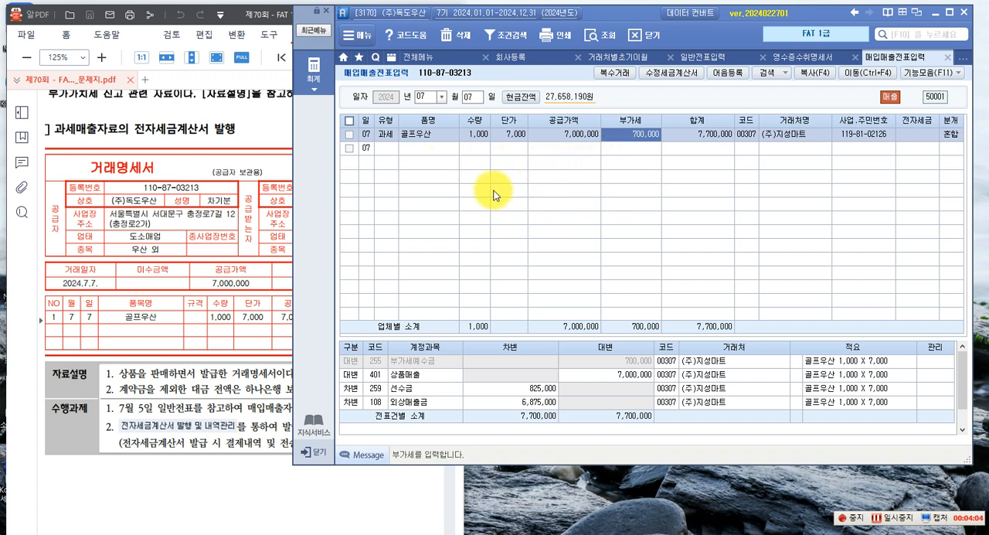
left_click(178, 338)
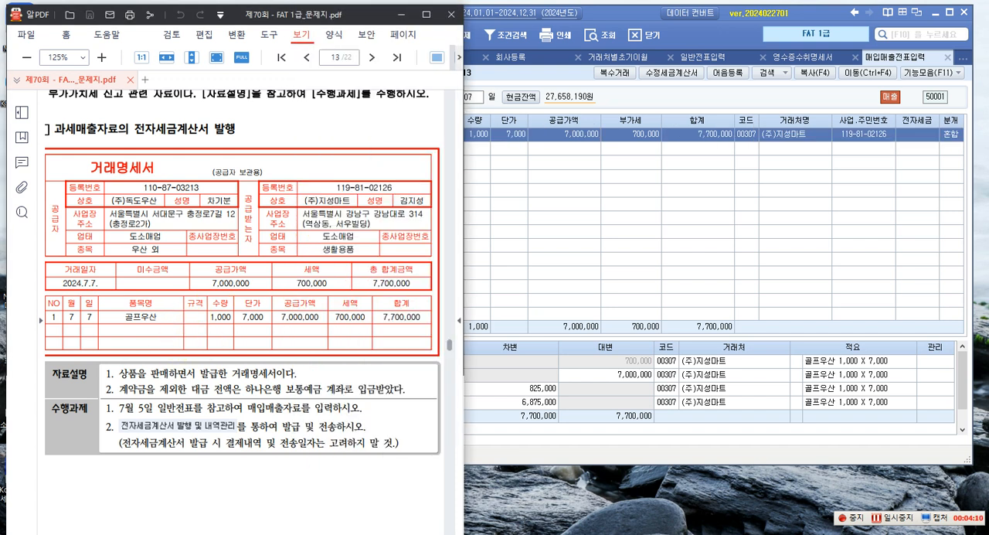
left_click(541, 262)
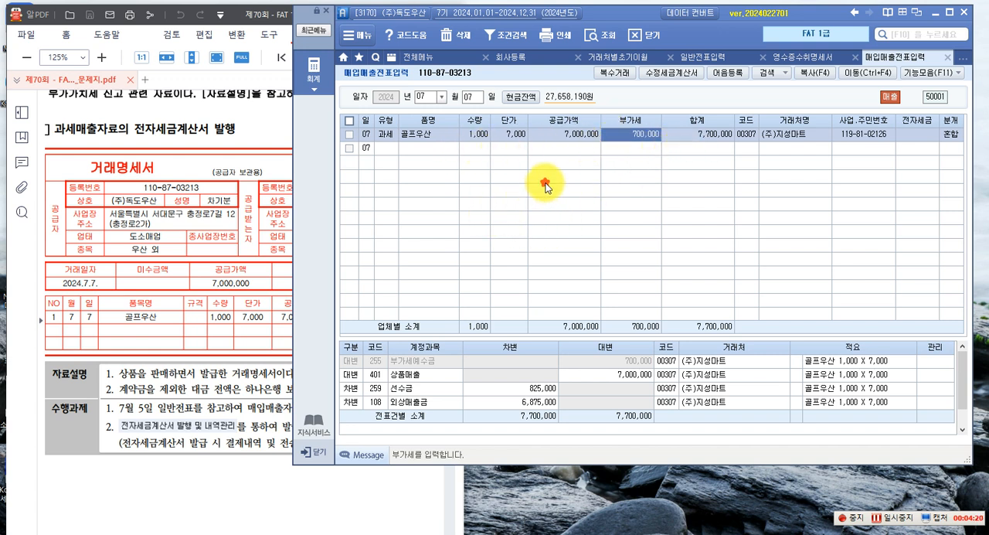
left_click(507, 151)
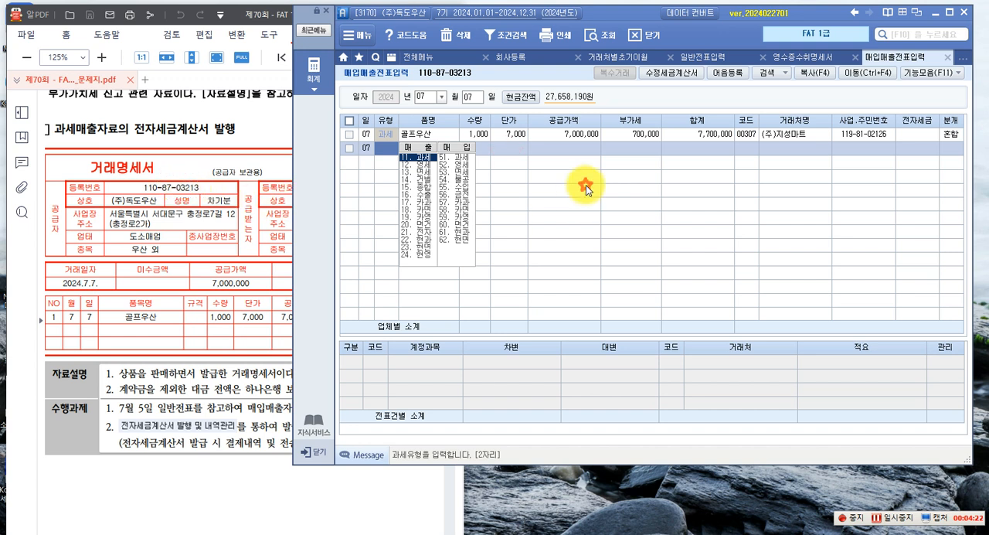
left_click(154, 168)
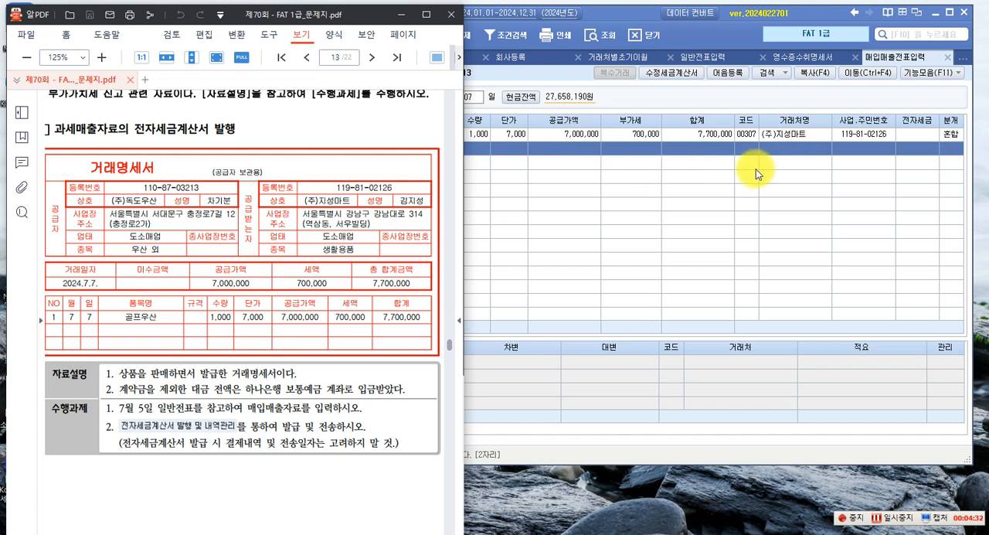
left_click(633, 228)
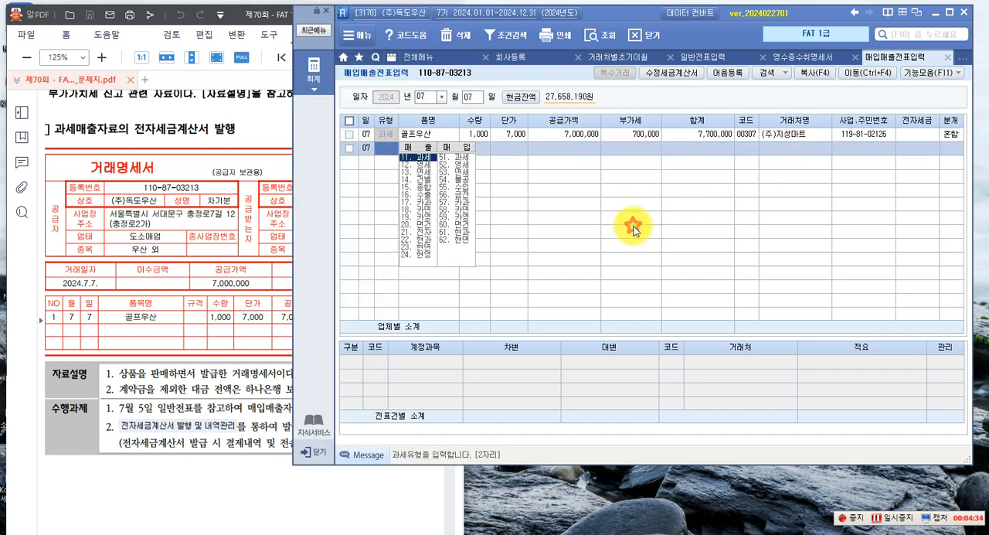
left_click(624, 134)
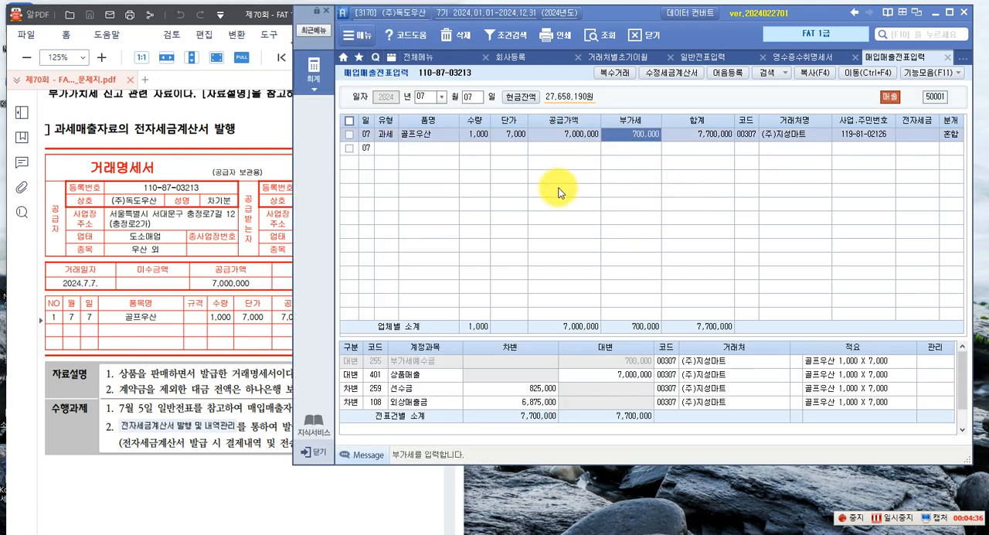
In 전자세금계산서 발행 및 내역관리, query all customers for 2024-07-07 through 2024-07-07 and select the (주)지성마트 invoice
left_click(311, 68)
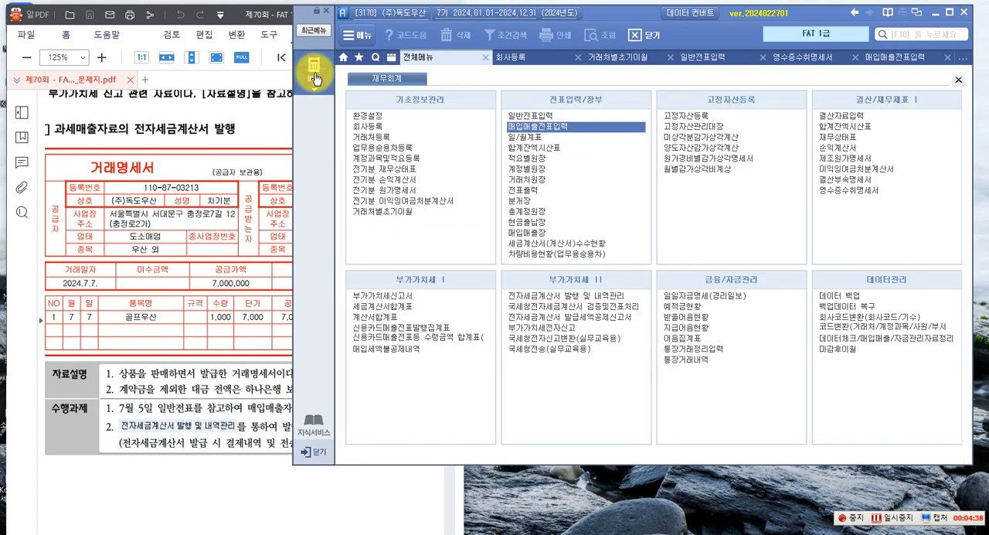
left_click(516, 297)
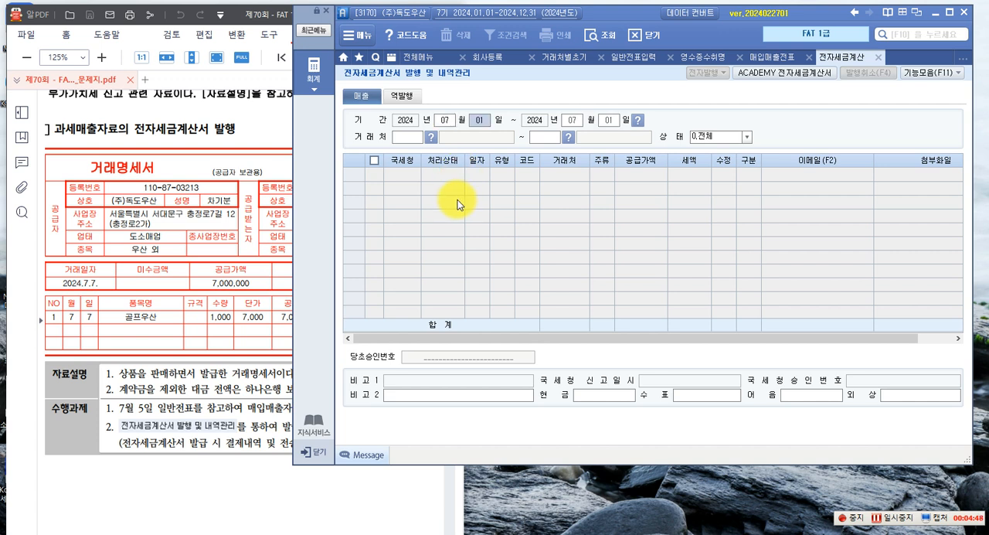
key("Return")
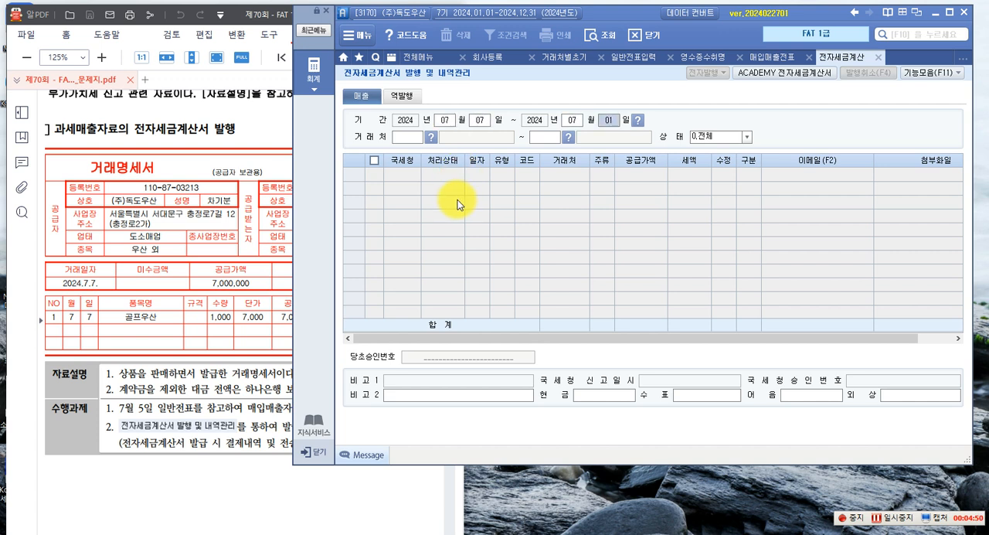
key("Return")
key("Return")
key("Return")
left_click(374, 175)
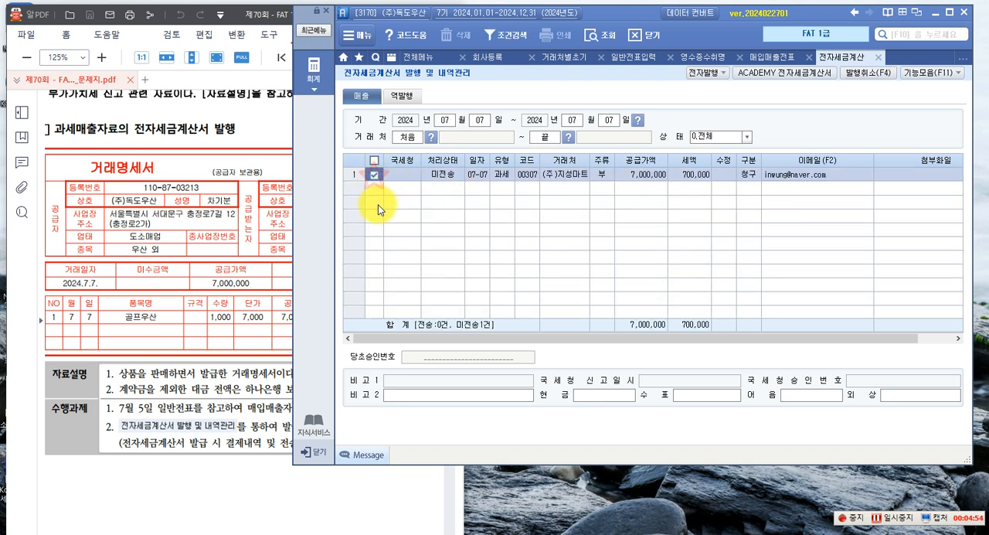
Issue the selected (주)지성마트 electronic tax invoice, accepting the prefilled login credentials
left_click(705, 74)
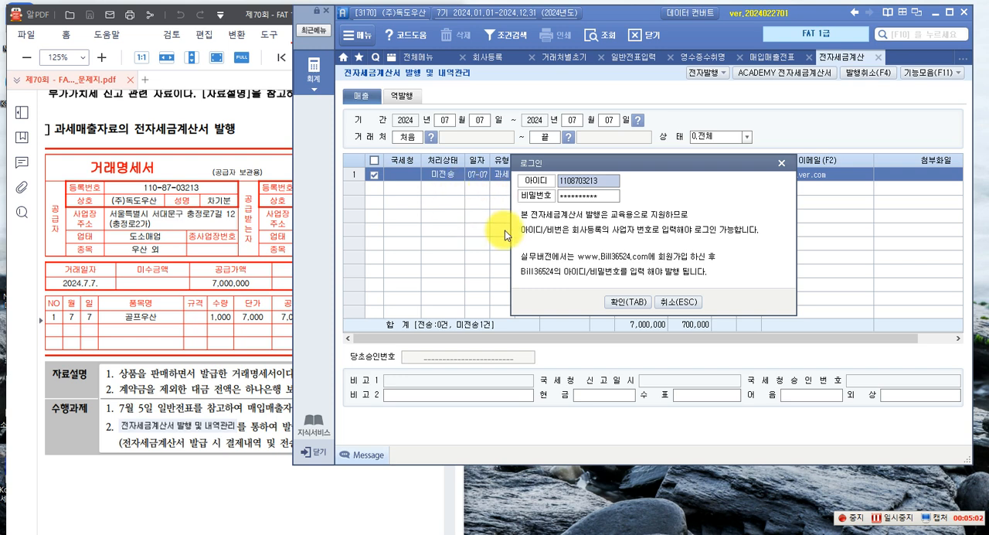
left_click(626, 303)
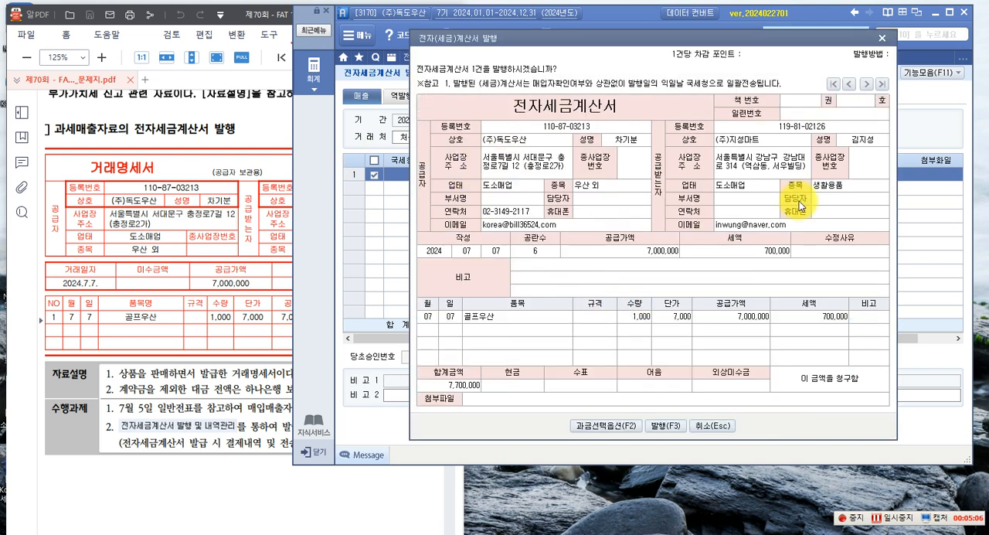
left_click(663, 426)
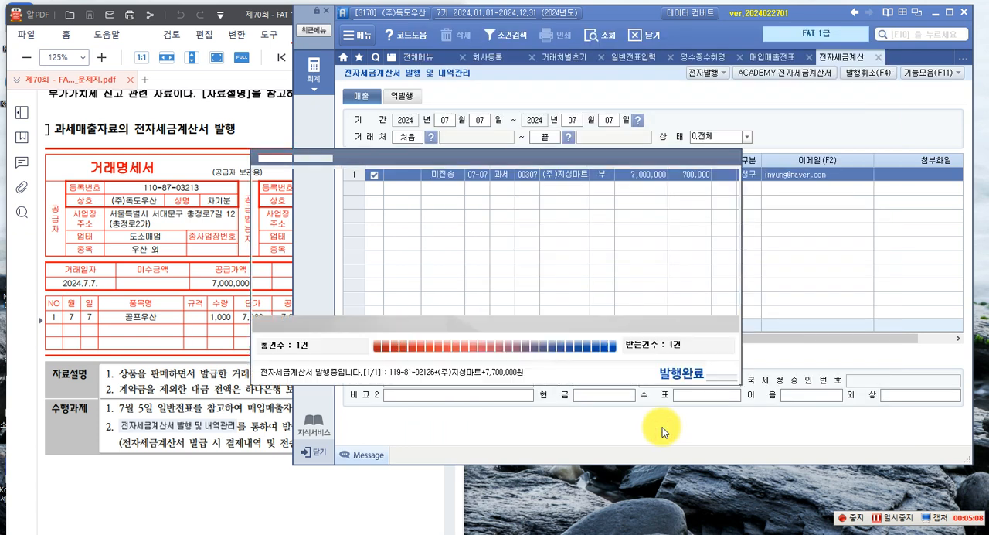
left_click(497, 302)
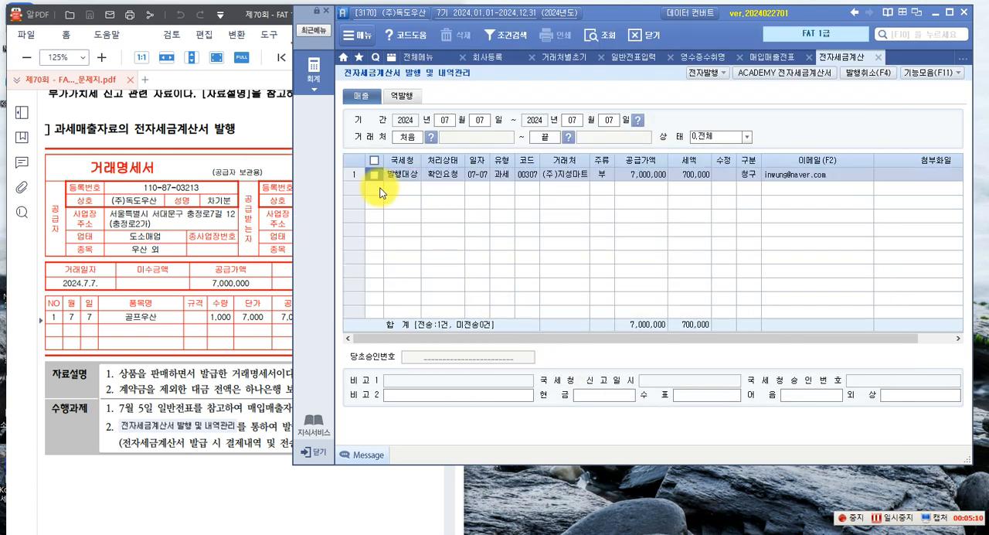
Select the (주)지성마트 invoice row and log in to ACADEMY 전자세금계산서 with the prefilled credentials
left_click(376, 177)
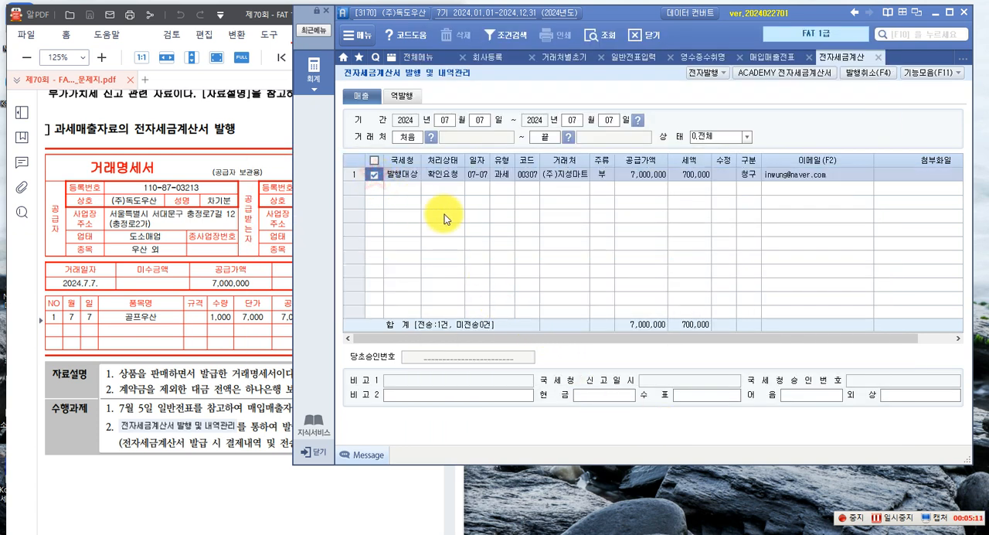
left_click(772, 76)
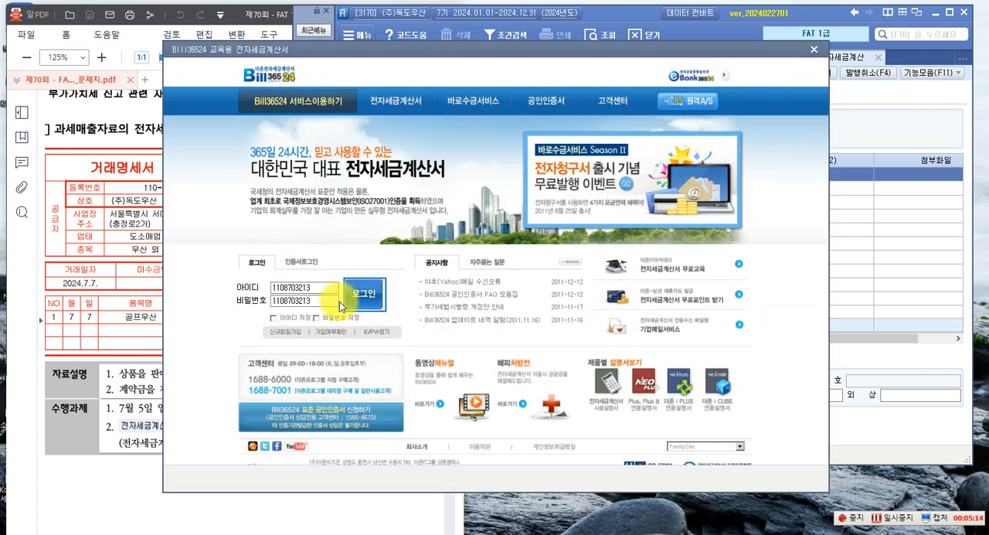
left_click(360, 294)
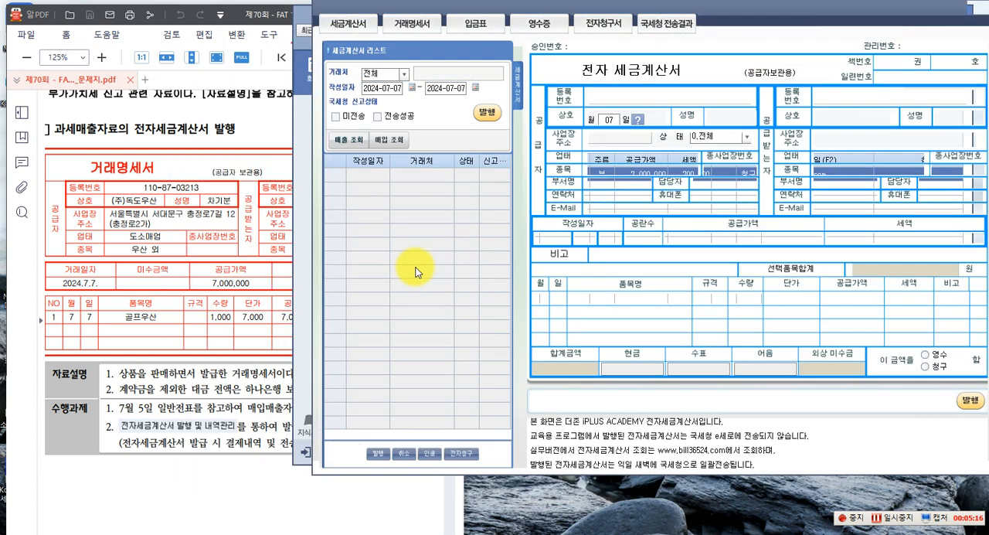
Look up the sales tax invoices dated 2024-07-07 and issue the one for (주)지성마트
left_click(346, 140)
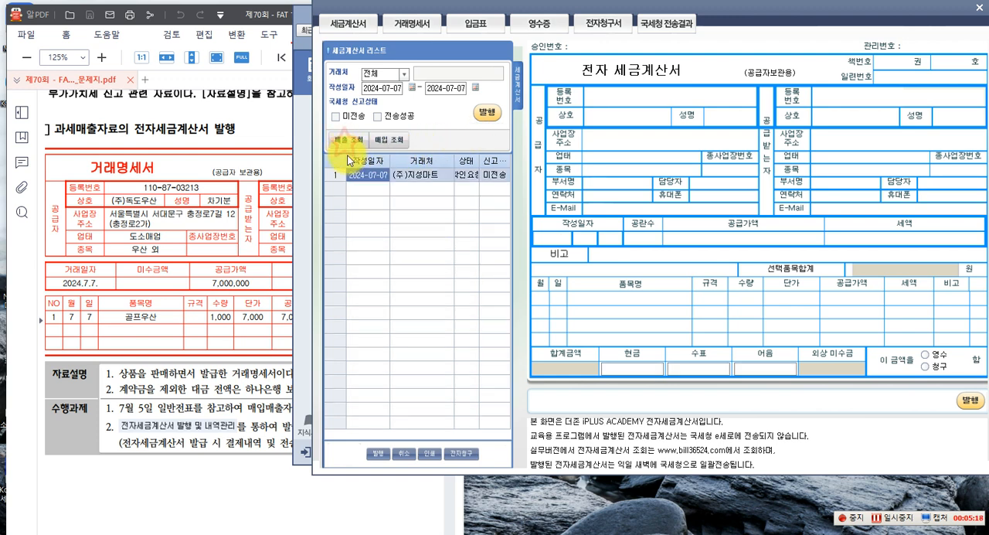
left_click(487, 113)
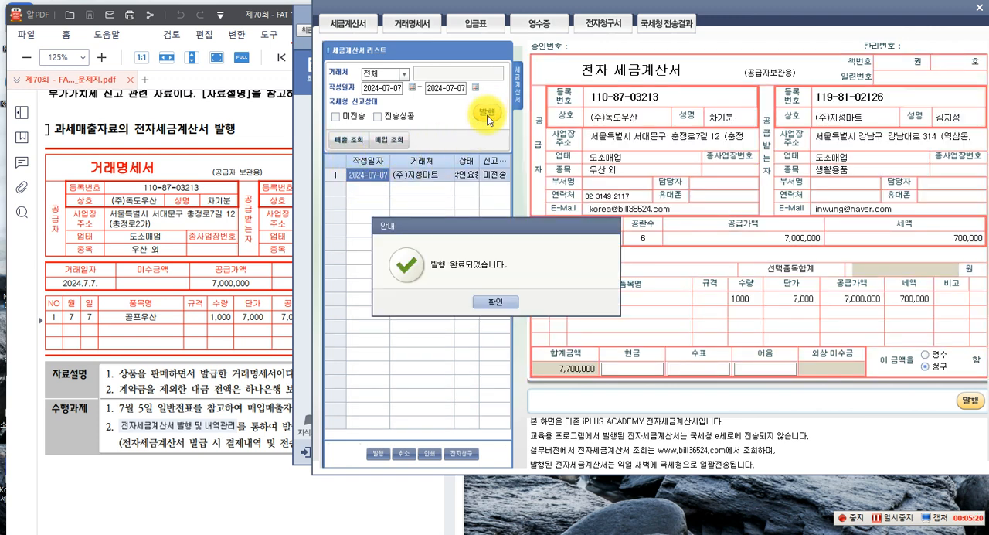
left_click(490, 302)
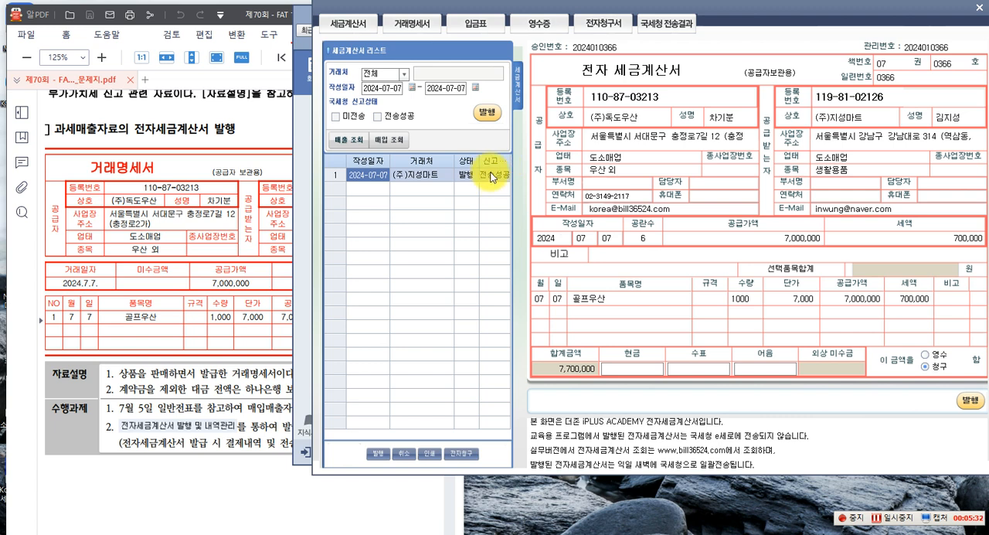
Close the invoice site and reload the 07월 07일 entries in 매입매출전표입력 to check the 전자세금 field
left_click(981, 11)
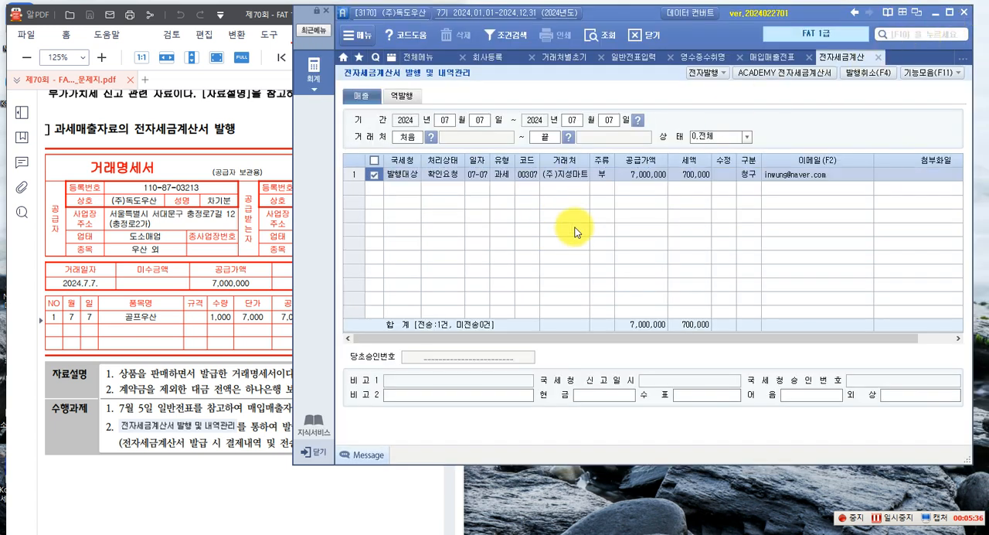
left_click(769, 57)
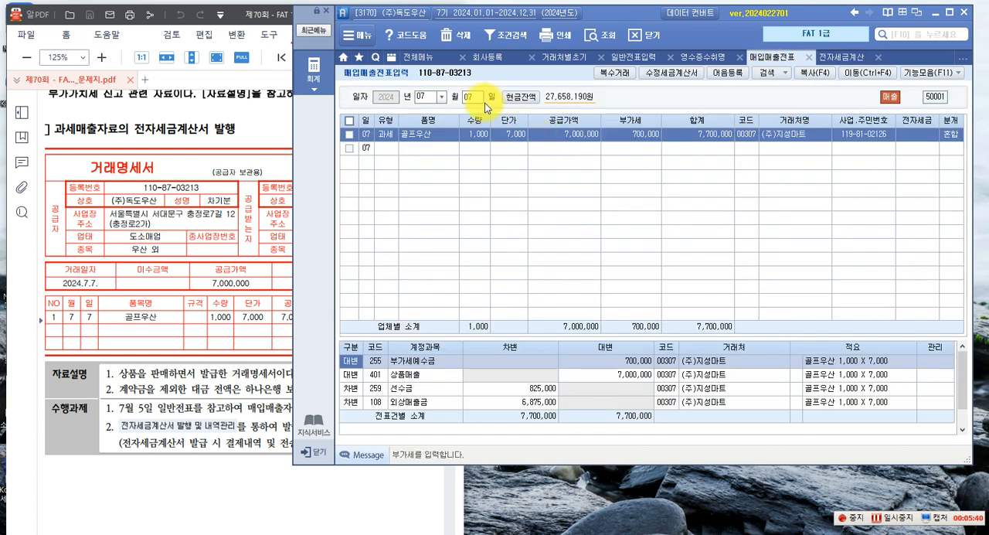
key("Return")
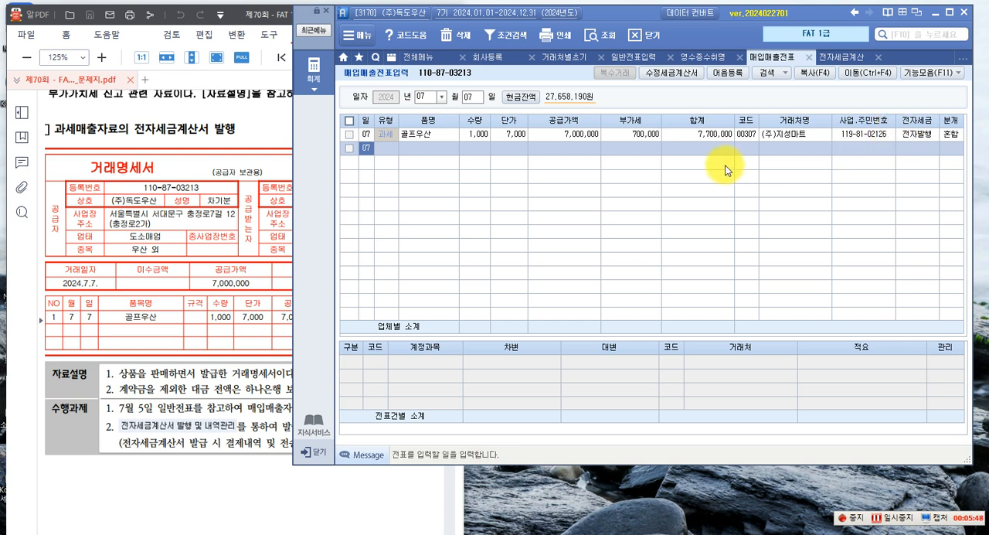
Read the 8월 임대료 tax invoice task in the exam paper and set the 매입매출전표입력 date to 08월 04일
left_click(234, 142)
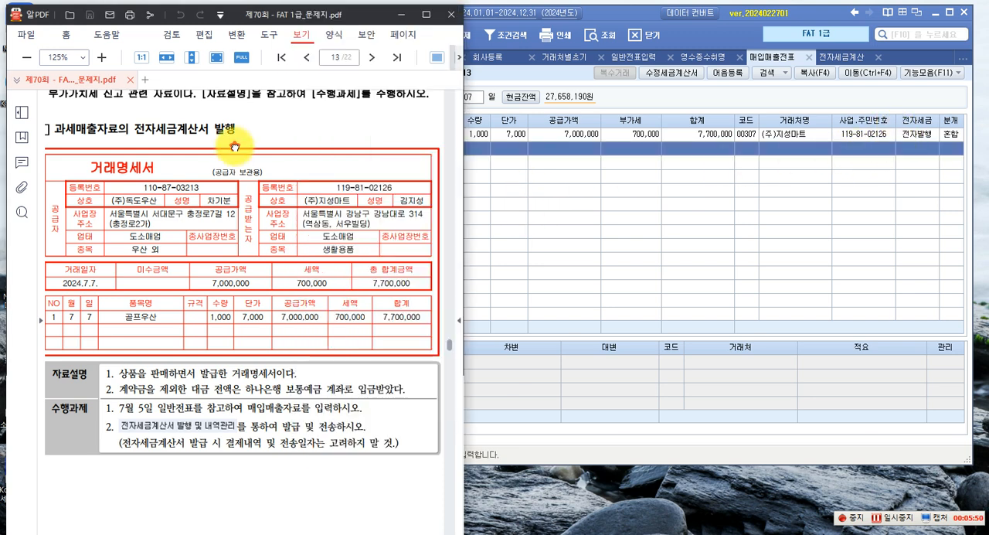
scroll(233, 164, "down", 10)
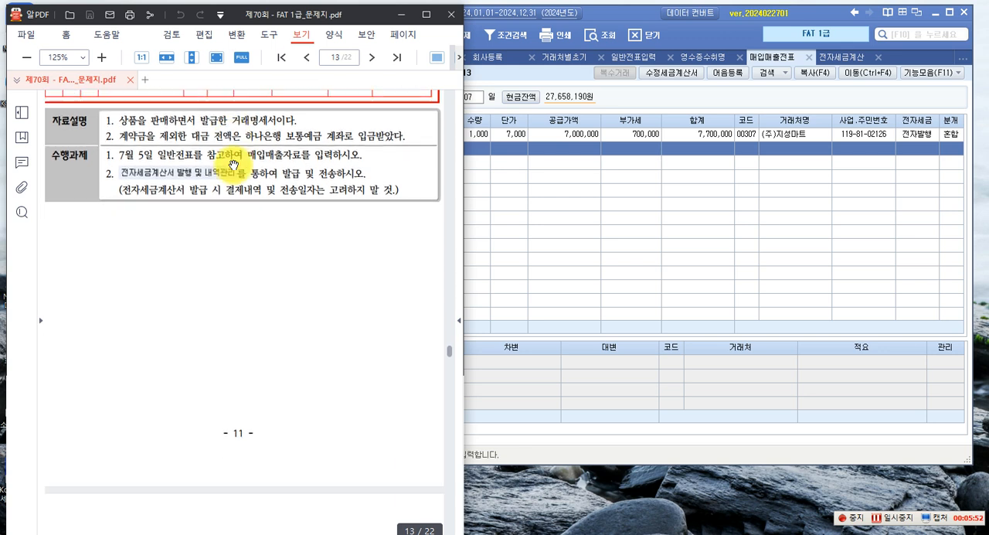
scroll(233, 165, "down", 3)
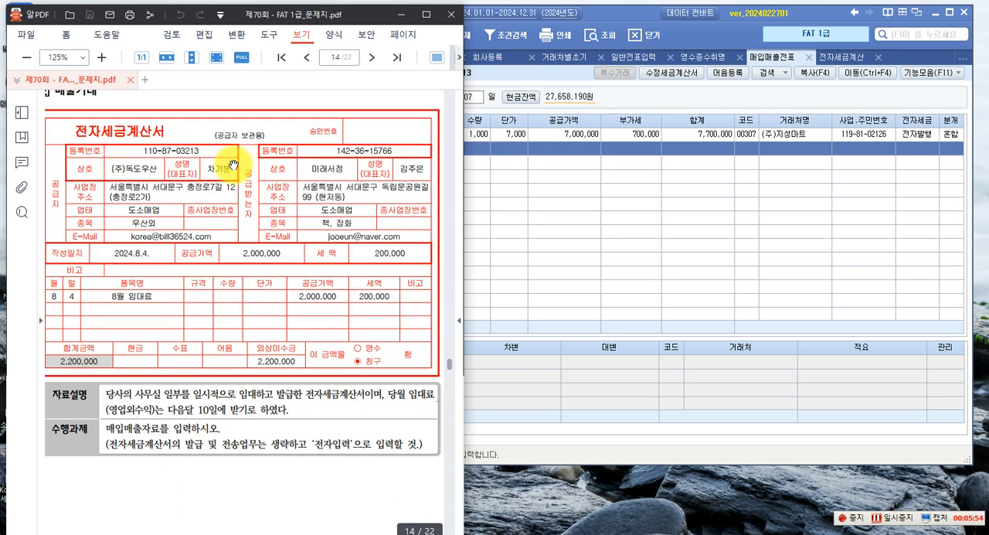
scroll(233, 164, "up", 1)
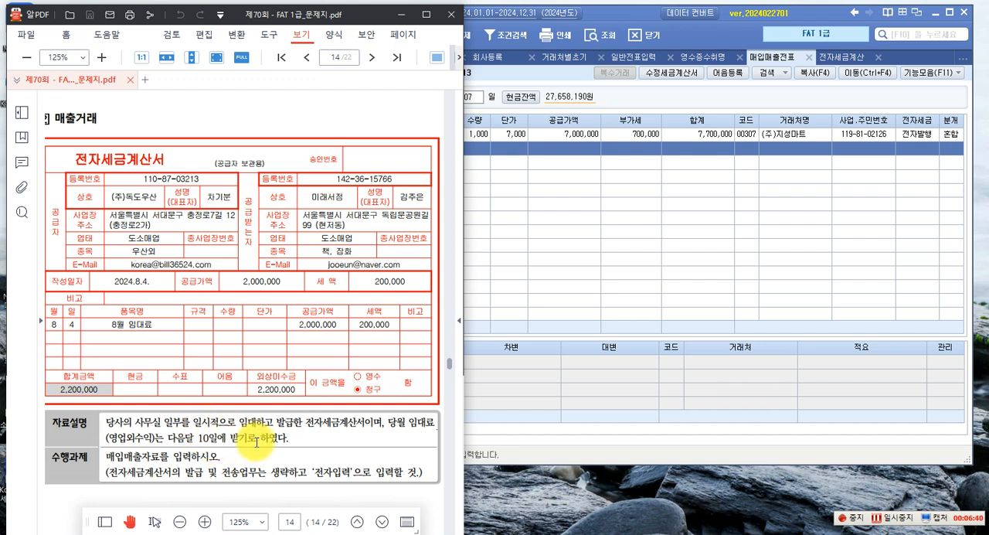
left_click(517, 267)
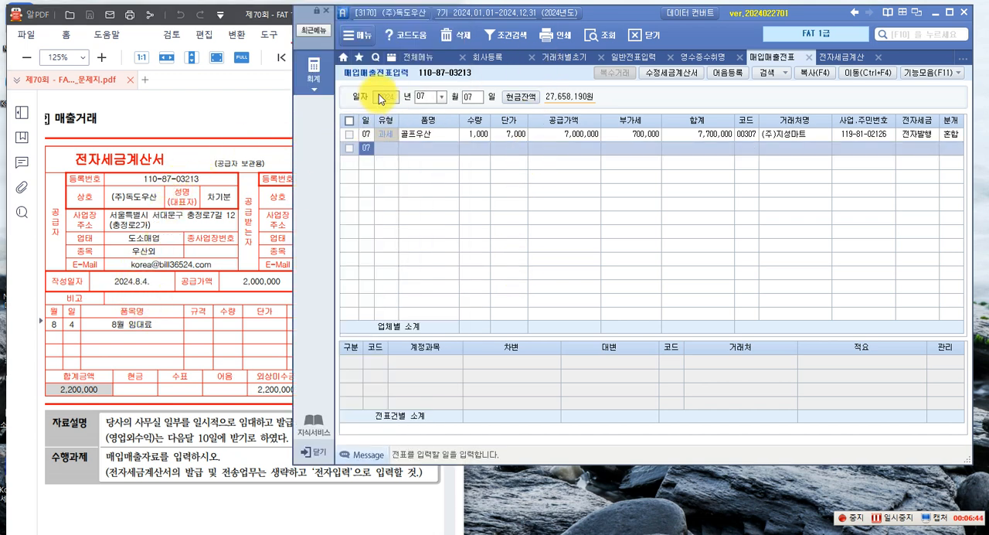
left_click(441, 99)
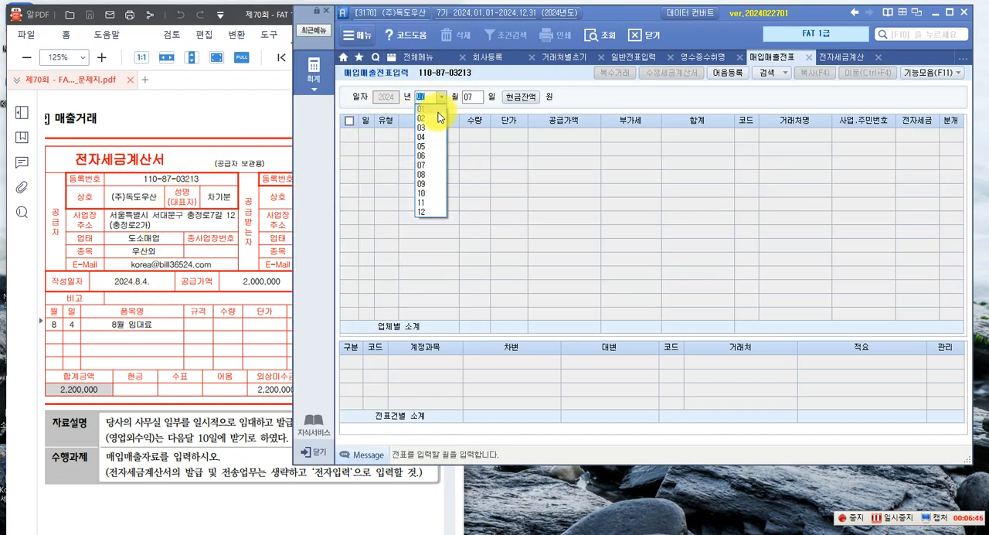
left_click(423, 175)
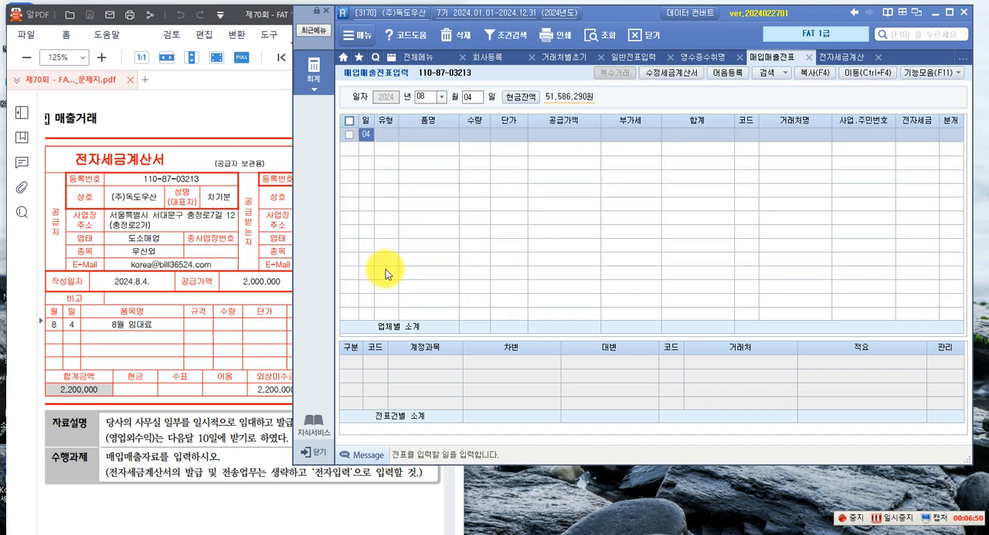
key("Return")
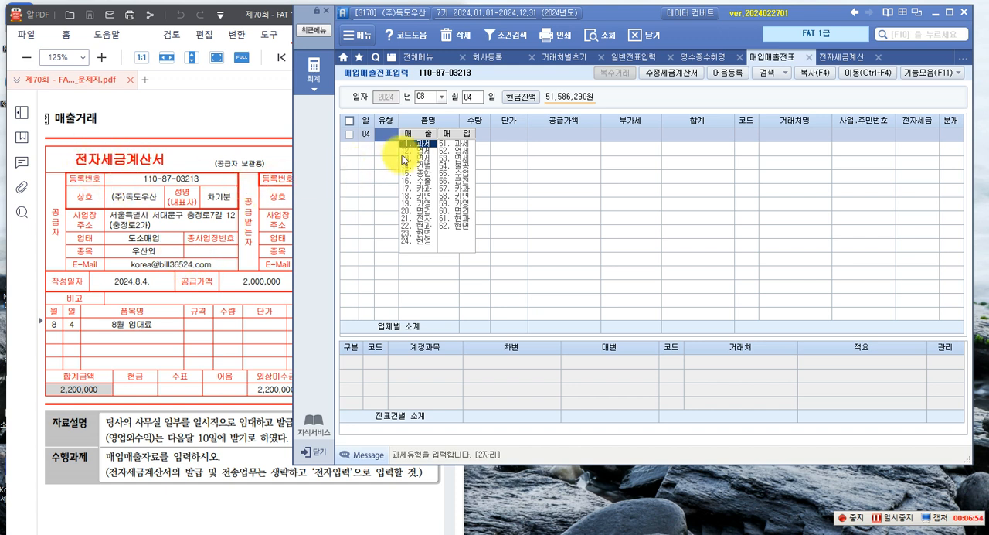
Enter a 11.과세 sales row for 8월 임대료 with a supply value (공급가액) of 2,000,000
left_click(427, 149)
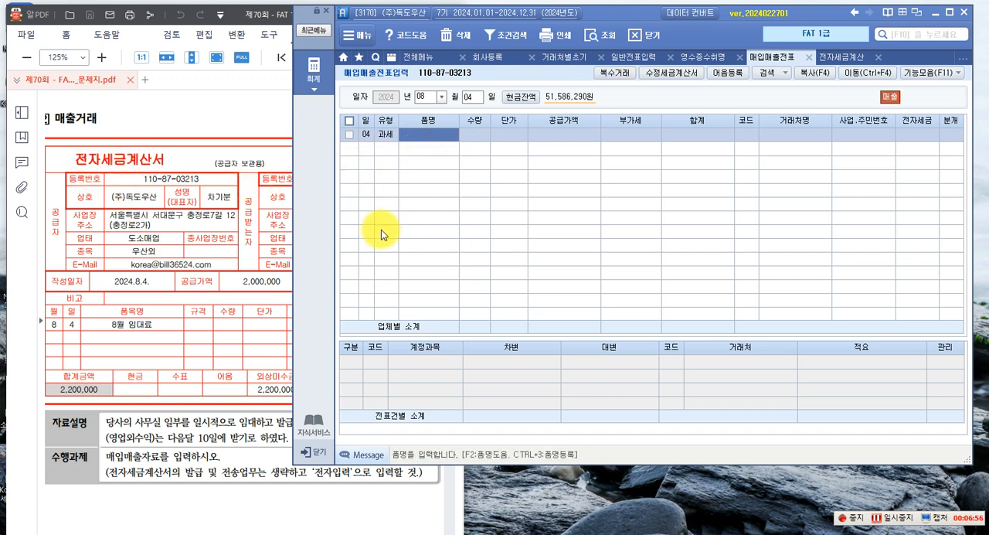
type("8")
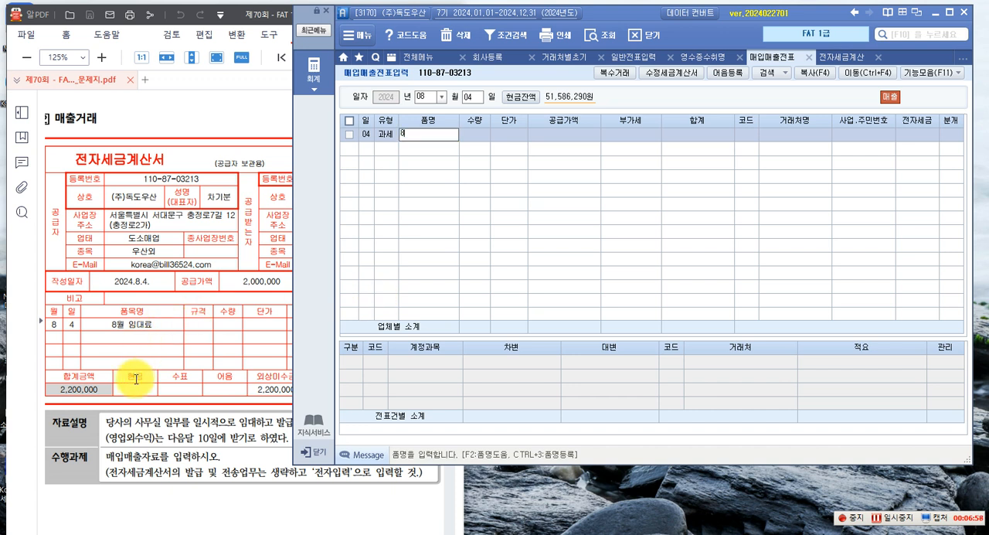
type("월 임대료")
key("Return")
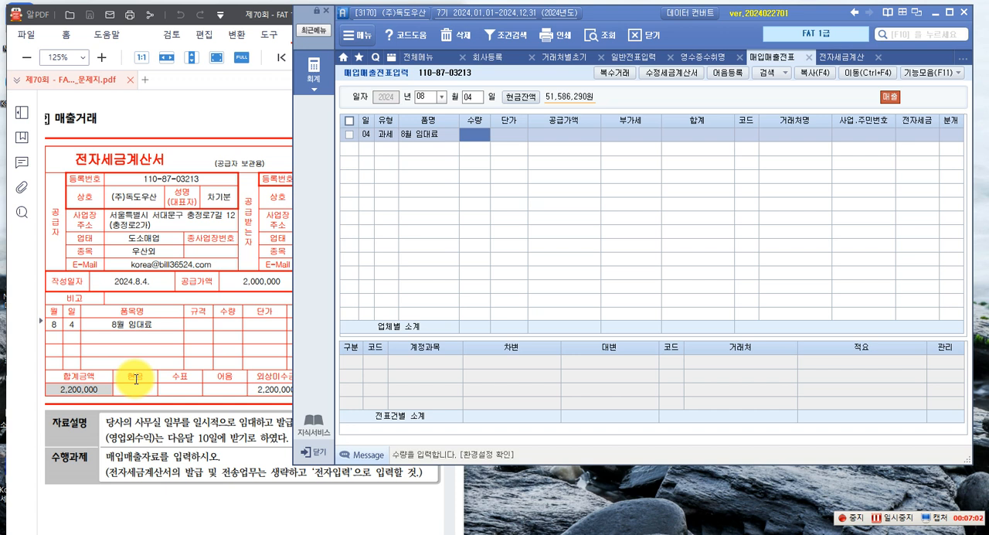
key("Return")
key("Return")
type("2000000")
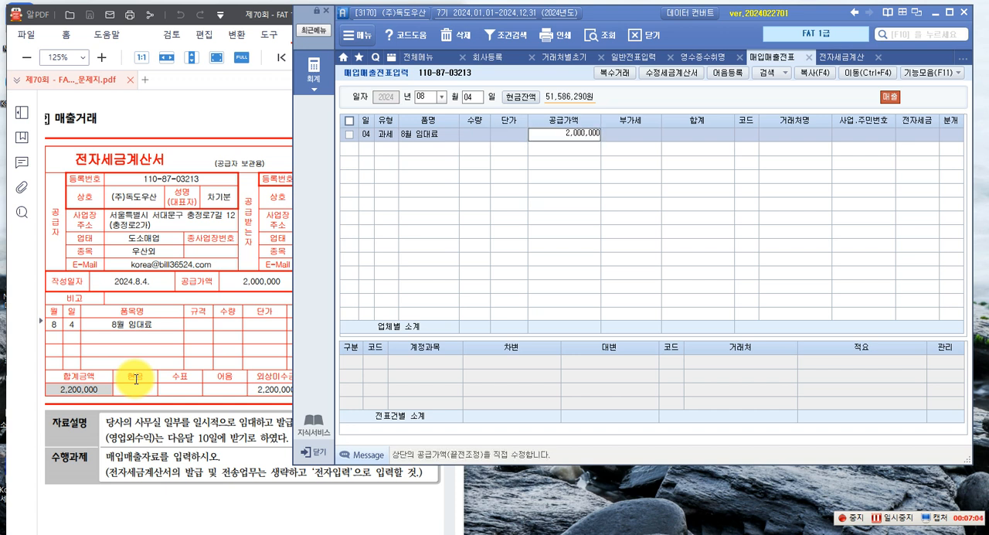
key("Return")
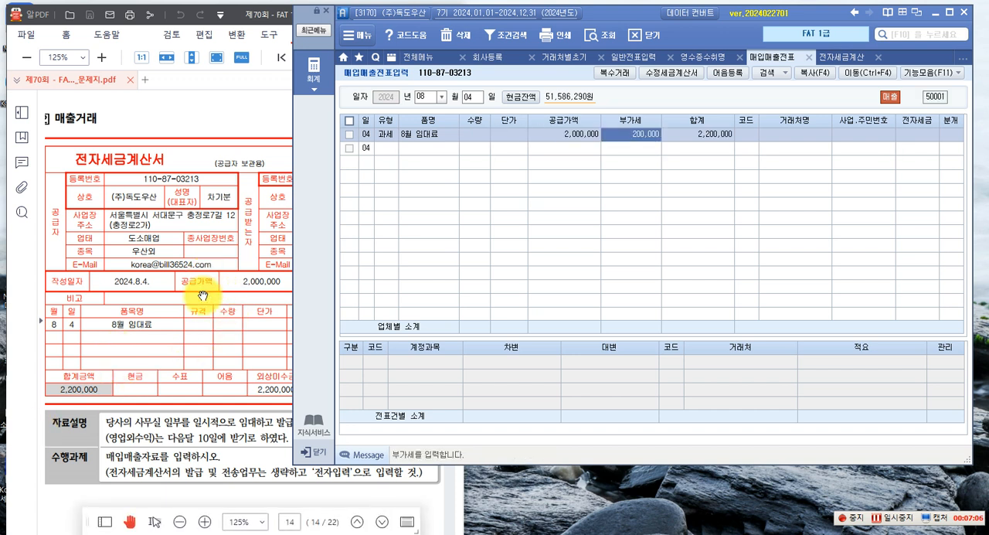
Search the customer codes for 미래서 and assign 미래서점 to the 8월 임대료 row
left_click(203, 296)
left_click(609, 210)
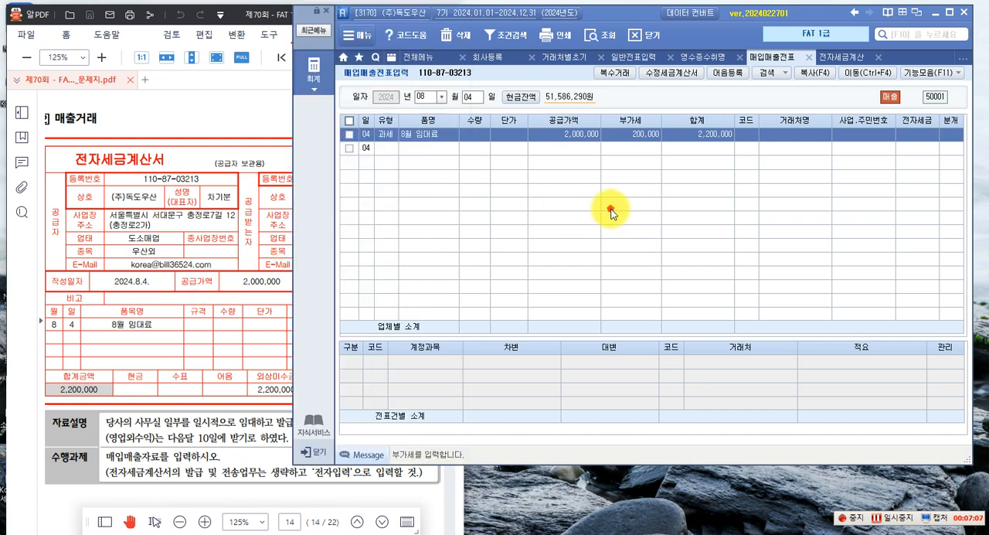
left_click(746, 138)
key("F2")
type("미래서")
key("Return")
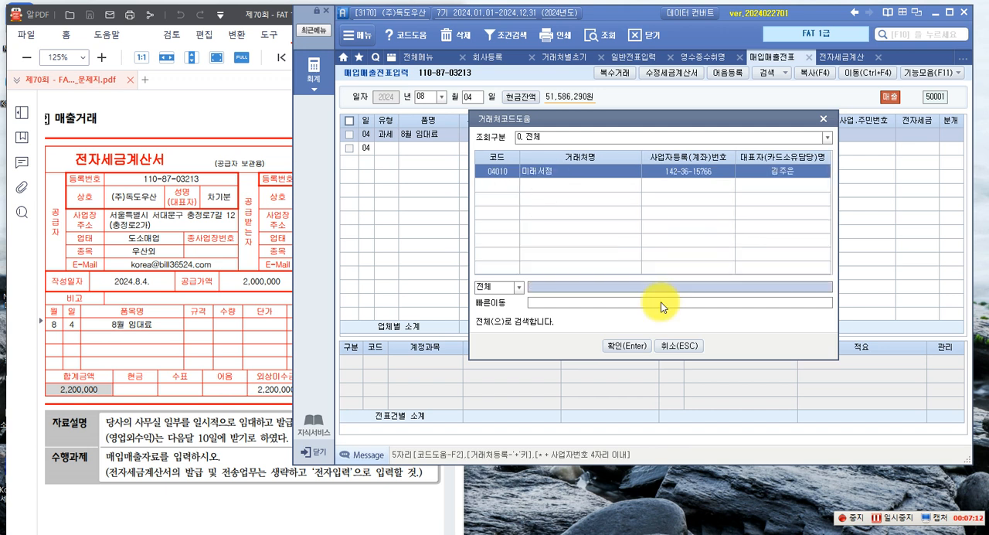
key("Return")
Mark the 8월 임대료 sale as 전자입력 and set its 분개 type to 혼합
type("1")
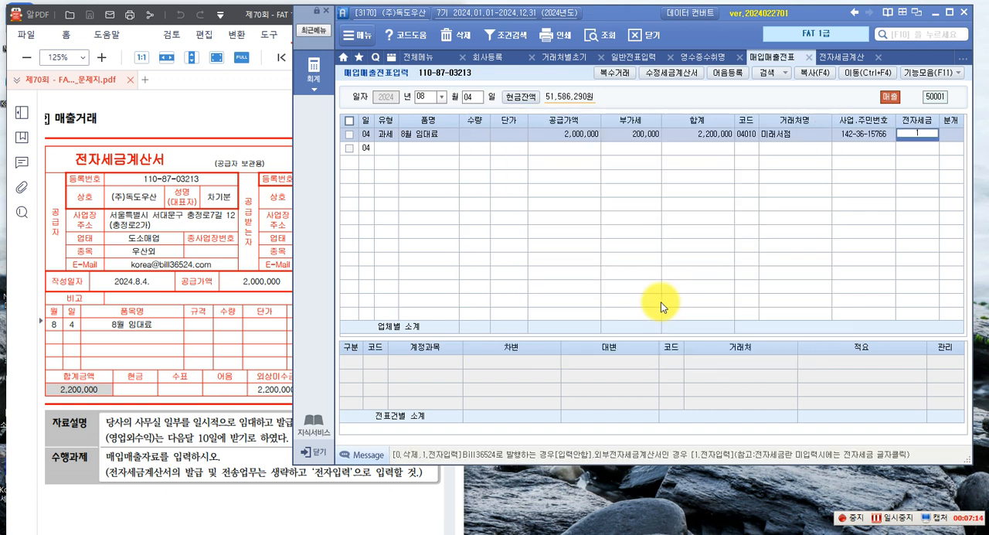
key("Return")
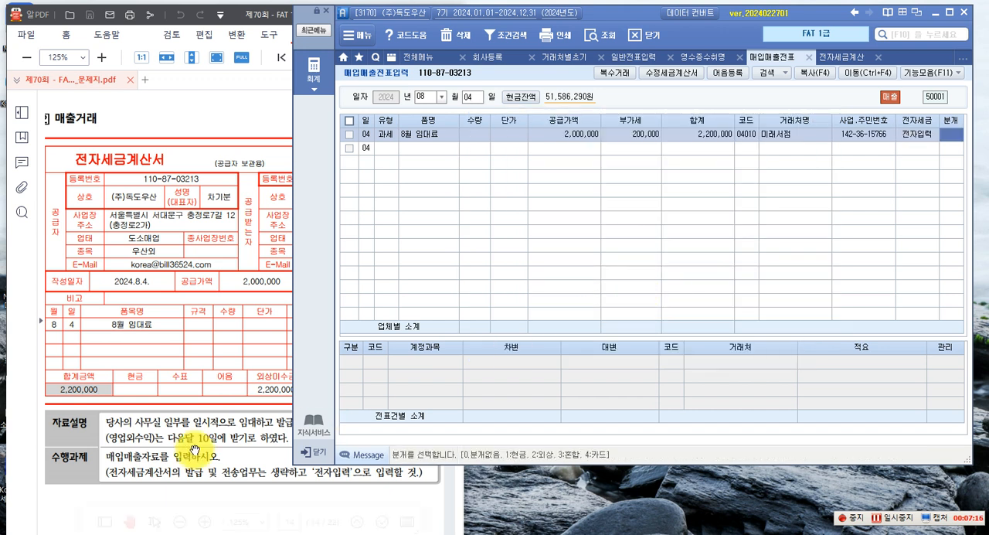
type("3")
key("Return")
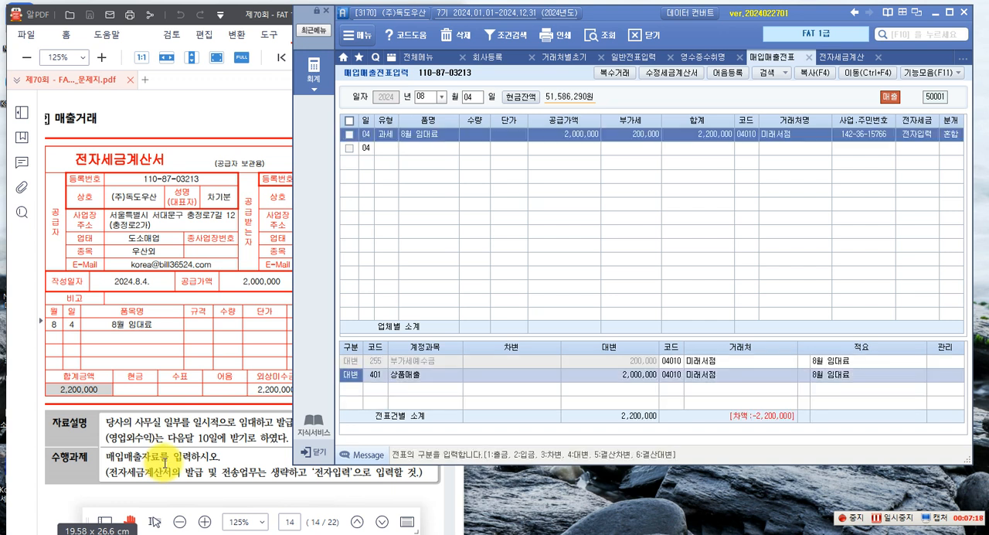
Replace the 상품매출 credit account in the 8월 임대료 journal entry with 904 임대료
left_click(374, 374)
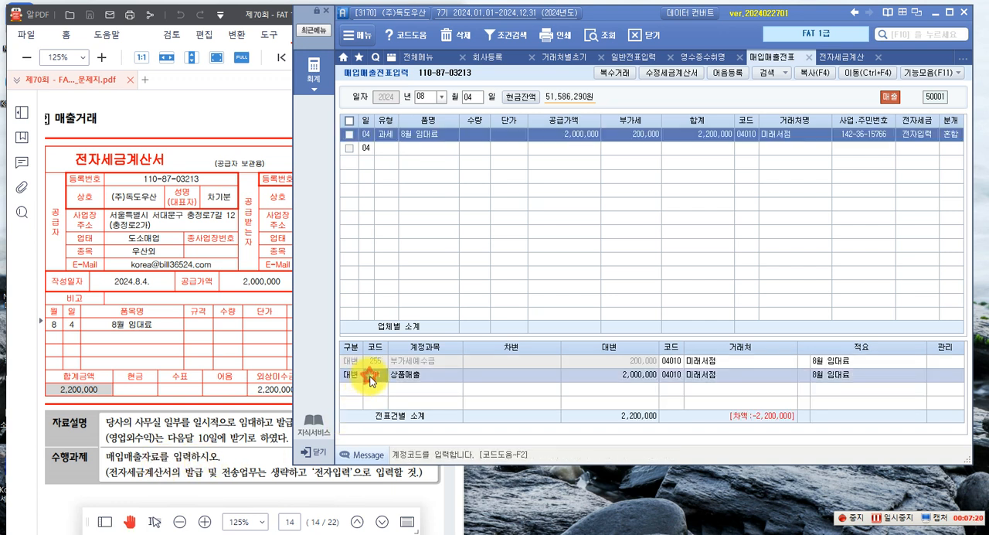
key("F2")
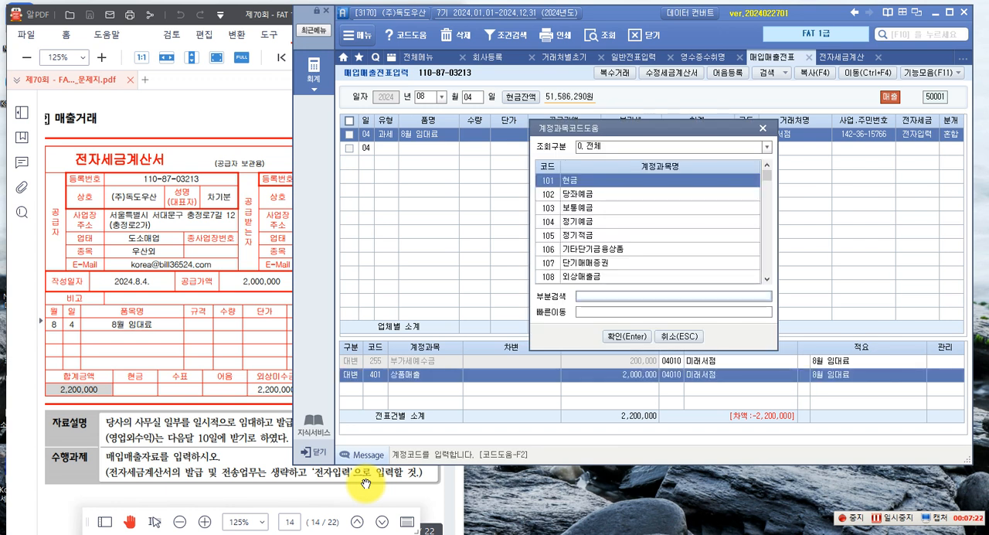
type("임대료")
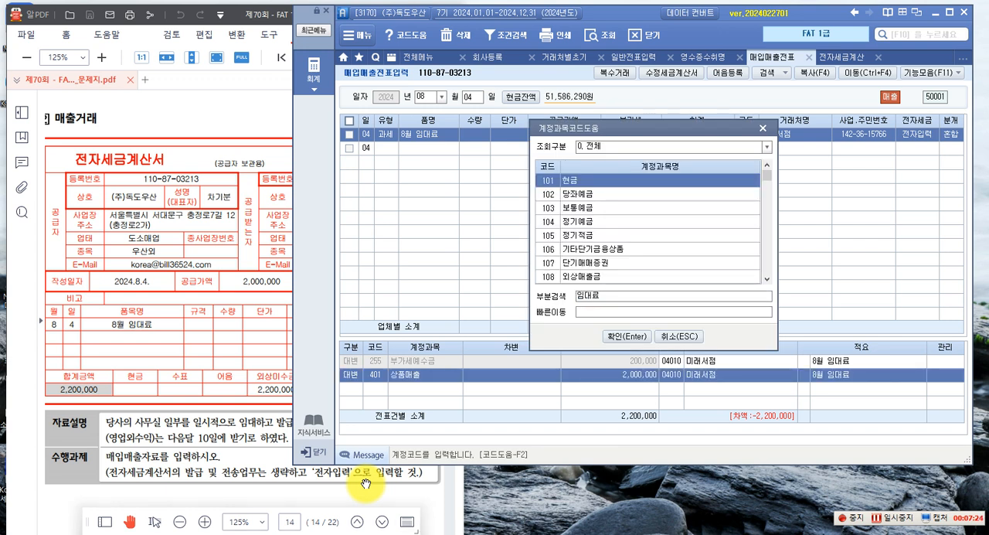
key("Return")
key("Return")
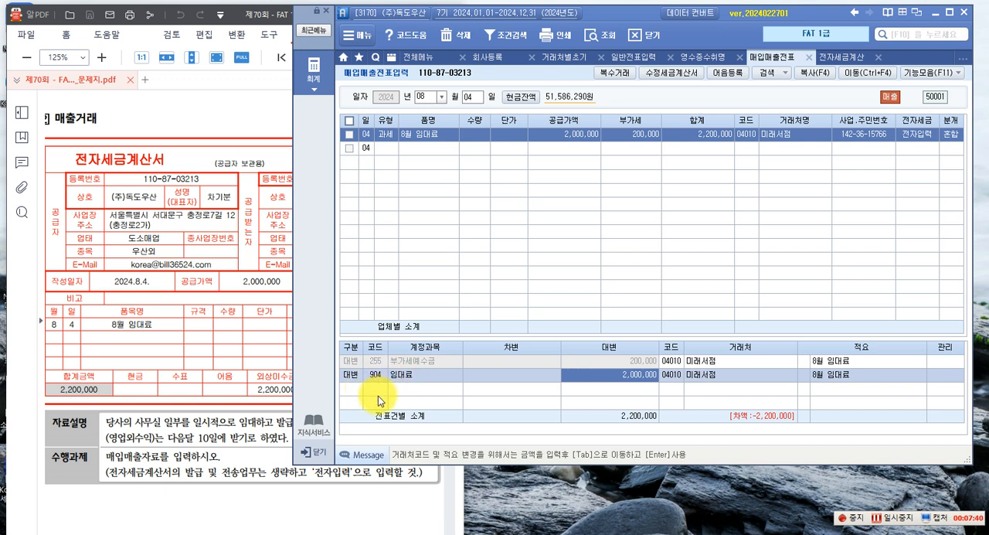
Add a debit line of 2,200,000 to 120 미수금, save the 8월 임대료 entry and redisplay its journal lines
key("Return")
type("3")
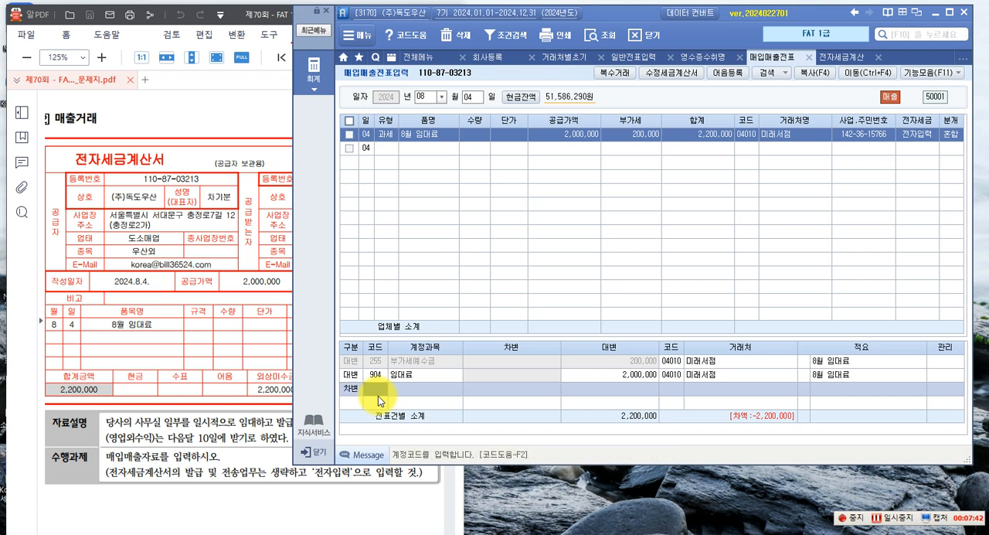
type("120")
key("Return")
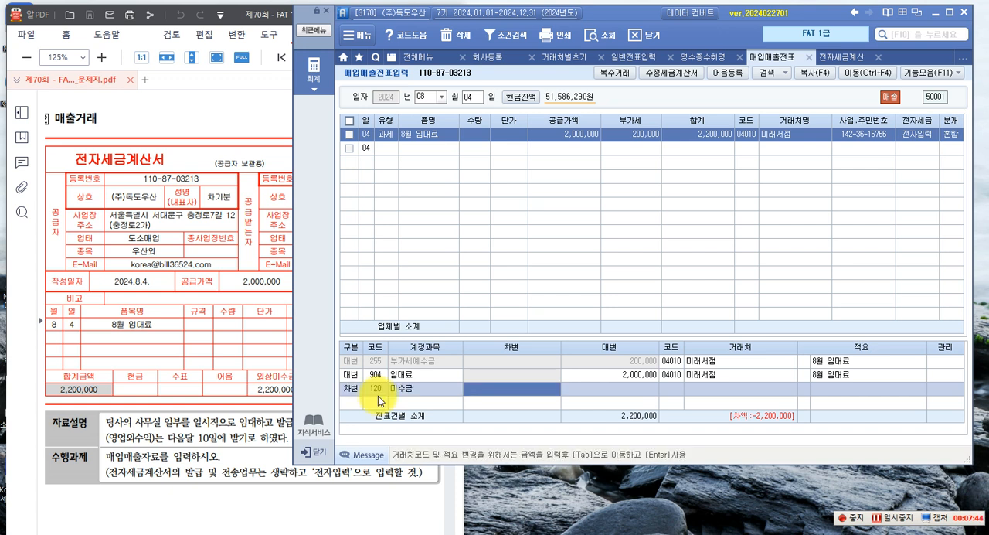
type("2,200,000")
key("Return")
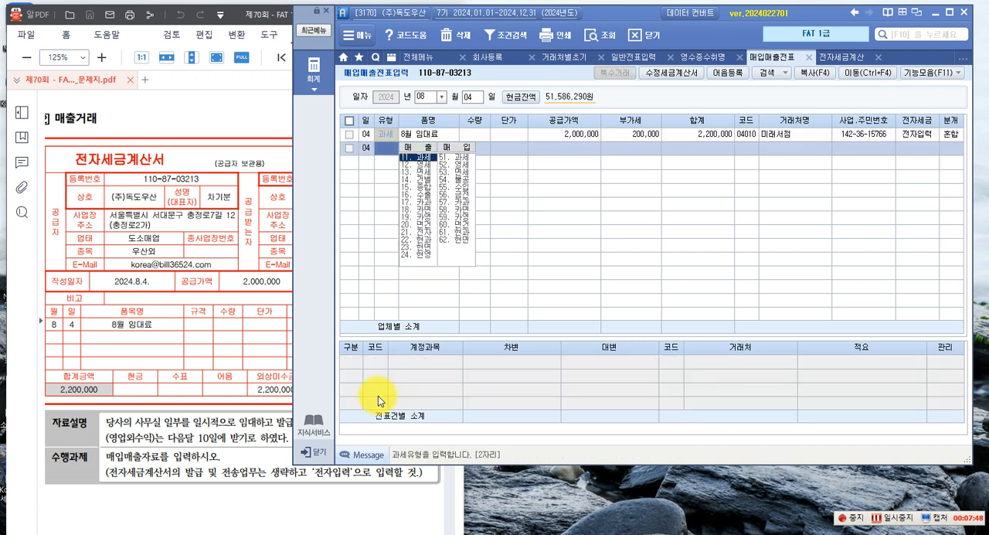
key("Return")
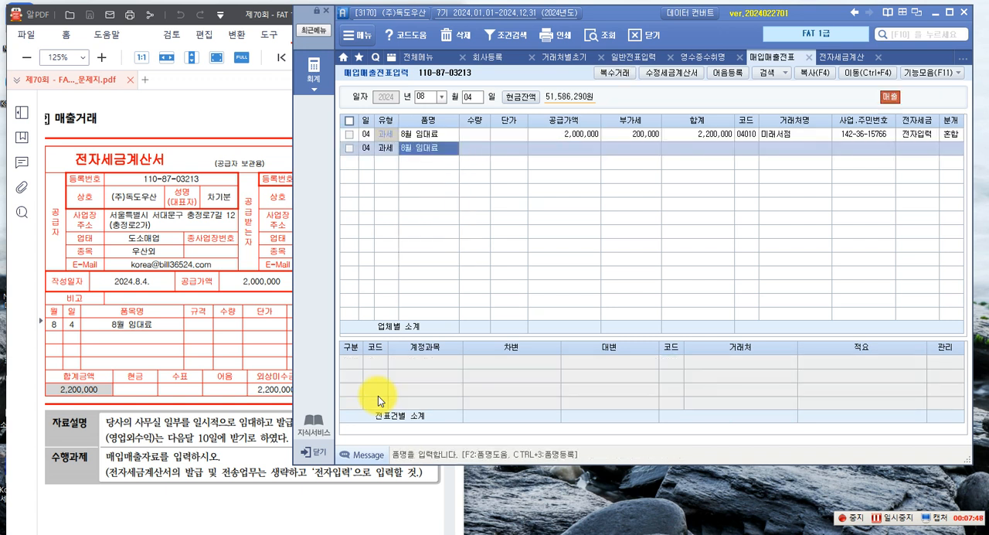
left_click(586, 136)
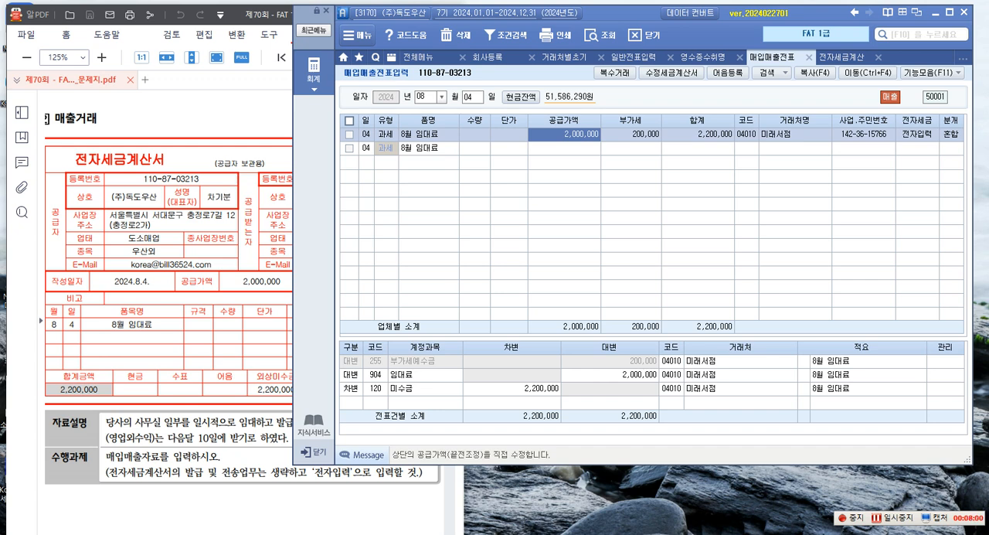
Read the 소프트웨어 purchase invoice task in the exam paper and set the 매입매출전표입력 date to 09월 12일
left_click(191, 307)
scroll(193, 306, "down", 3)
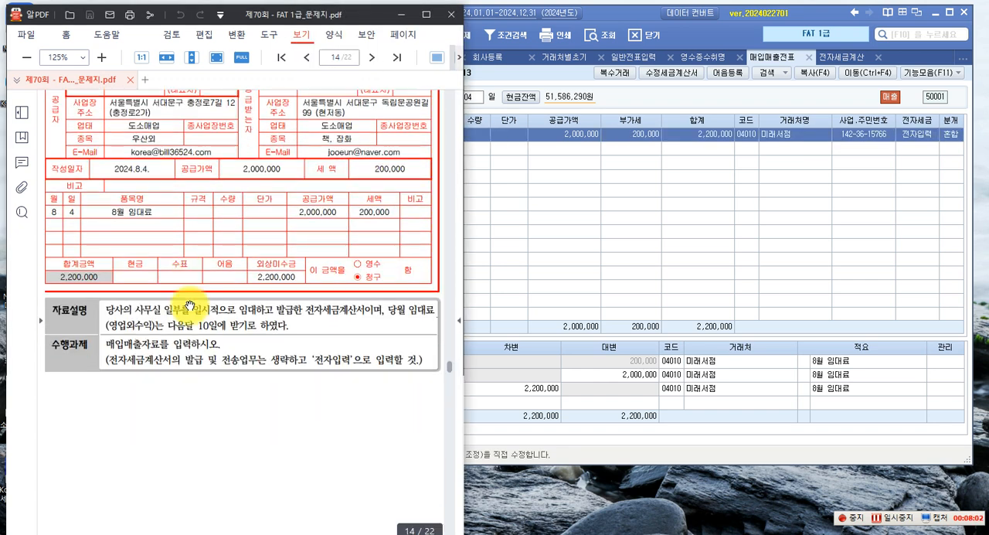
scroll(191, 306, "down", 6)
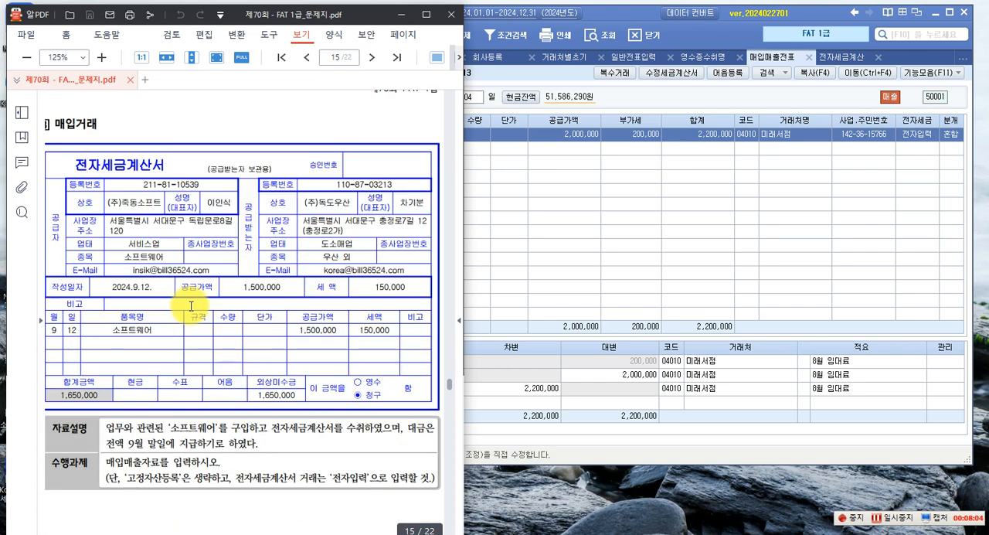
scroll(191, 307, "down", 1)
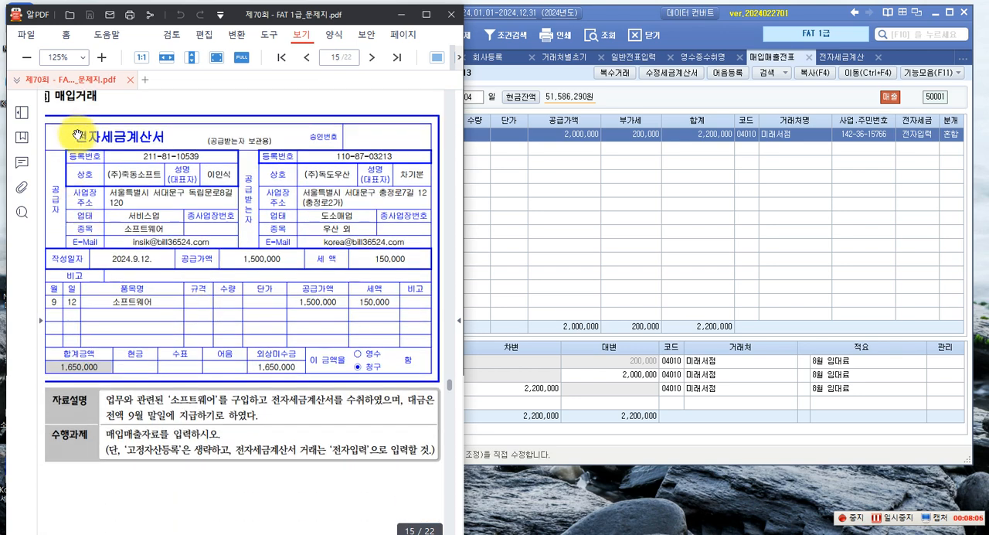
scroll(78, 144, "up", 1)
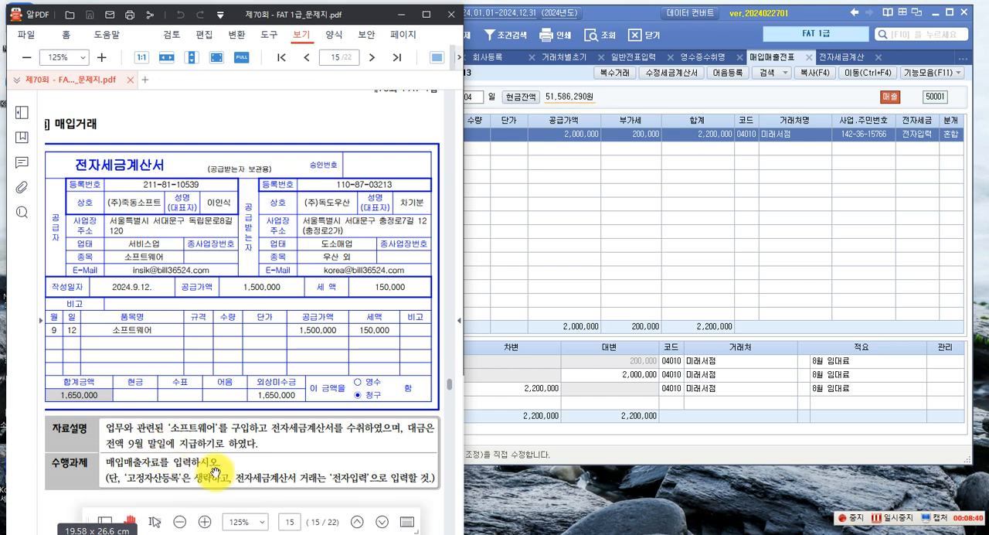
left_click(608, 265)
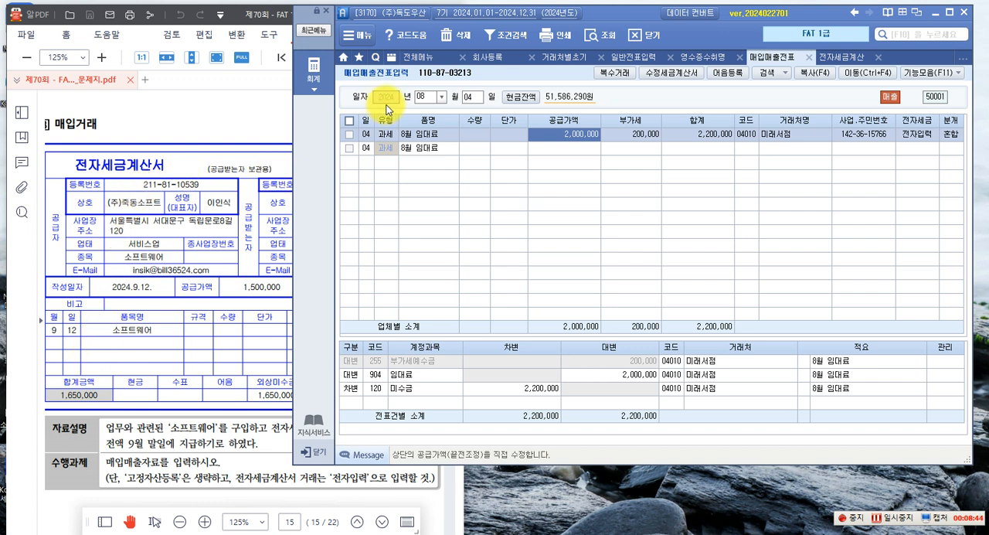
left_click(441, 96)
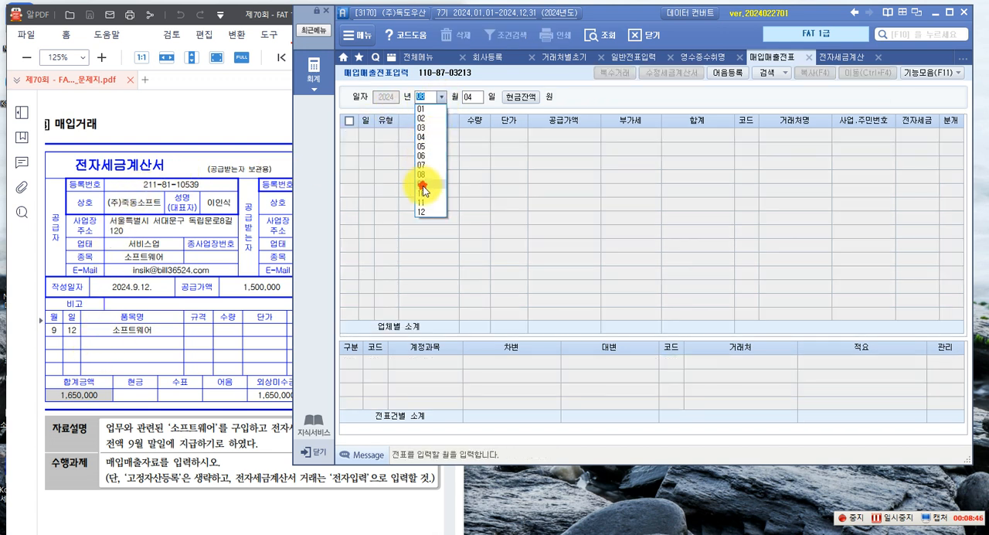
left_click(423, 185)
type("12")
key("Return")
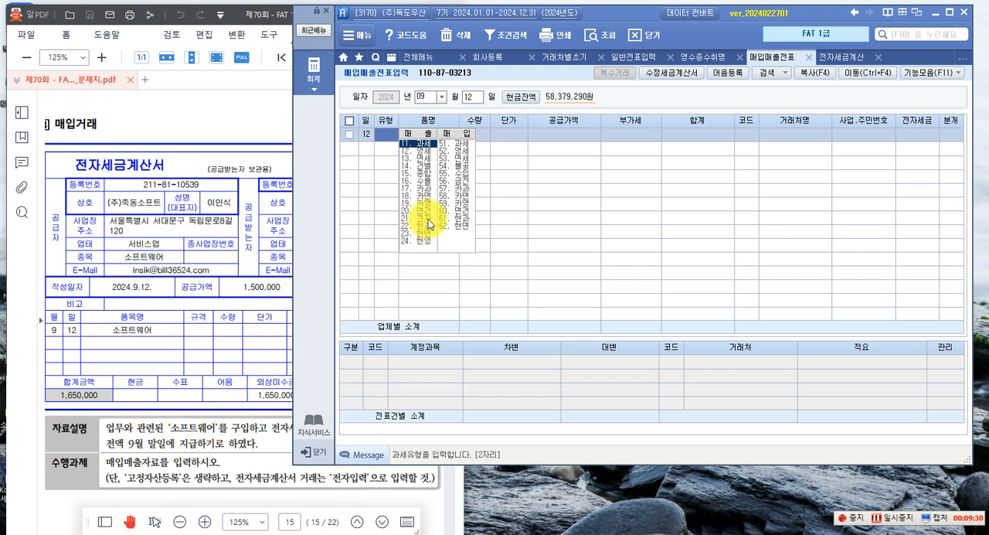
Enter a 51.과세 purchase row for 소프트웨어 with a supply value of 1,500,000, accepting the calculated 부가세
left_click(462, 143)
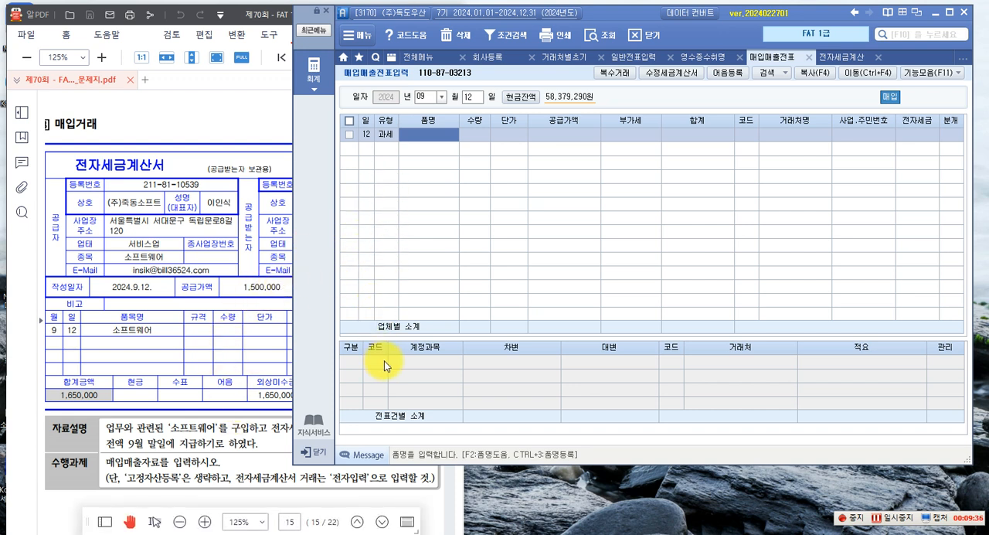
type("소프트웨어")
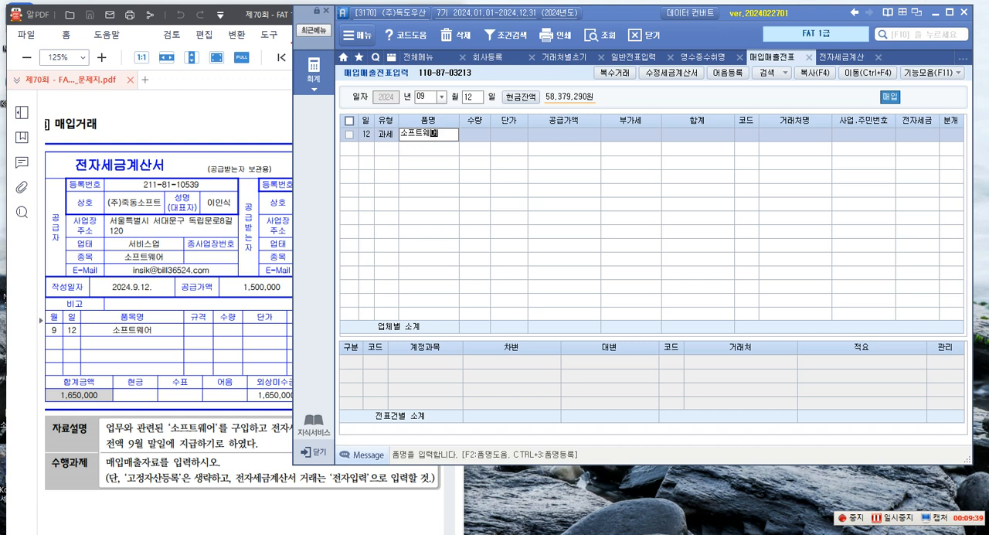
key("Return")
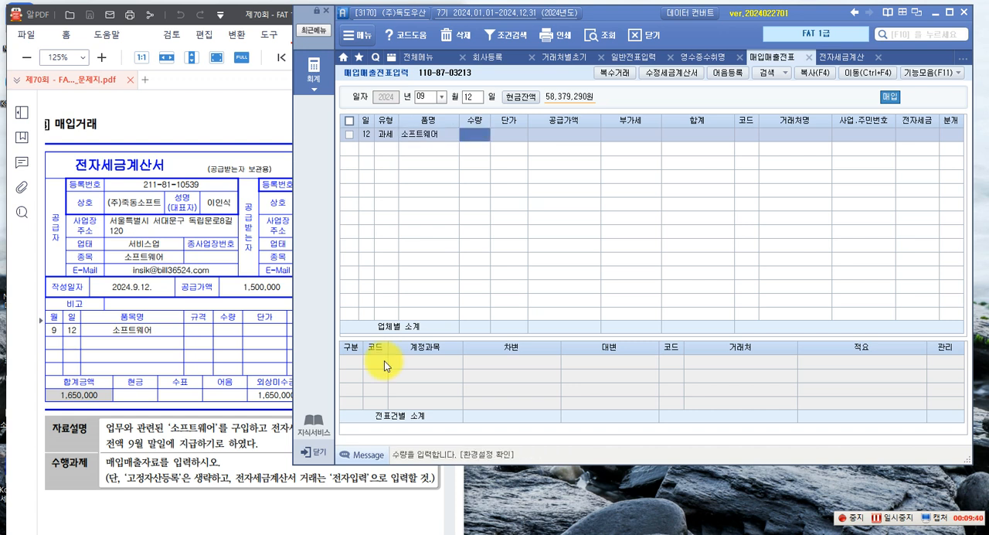
key("Return")
key("Return")
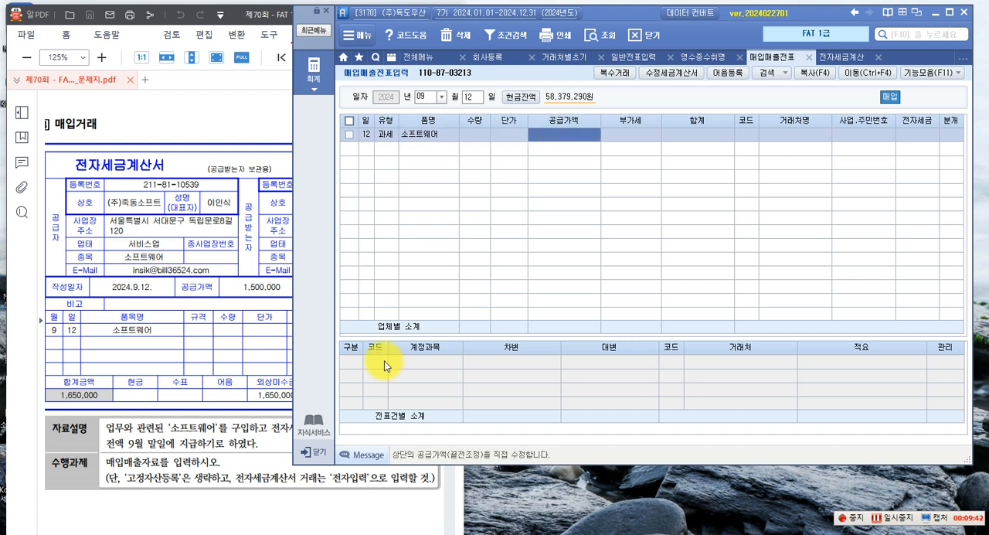
type("1,500,000")
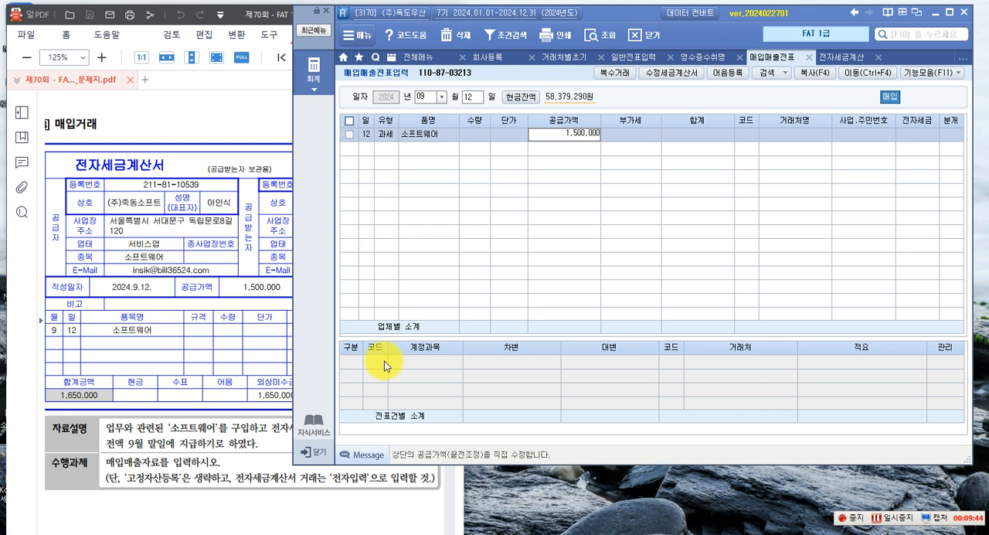
key("Return")
key("Return")
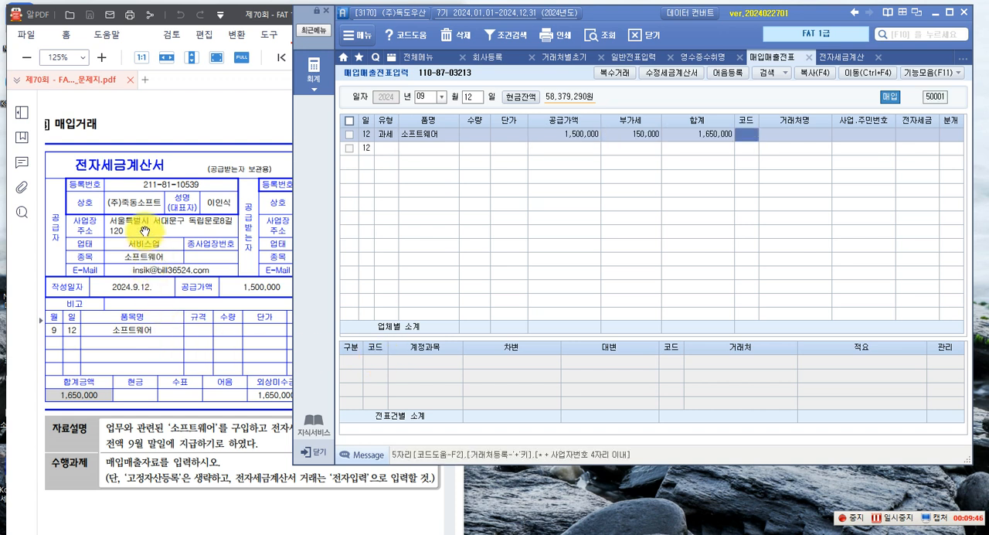
Look up 죽동 in the vendor codes and assign (주)죽동소프트 to the 소프트웨어 row
type("죽동")
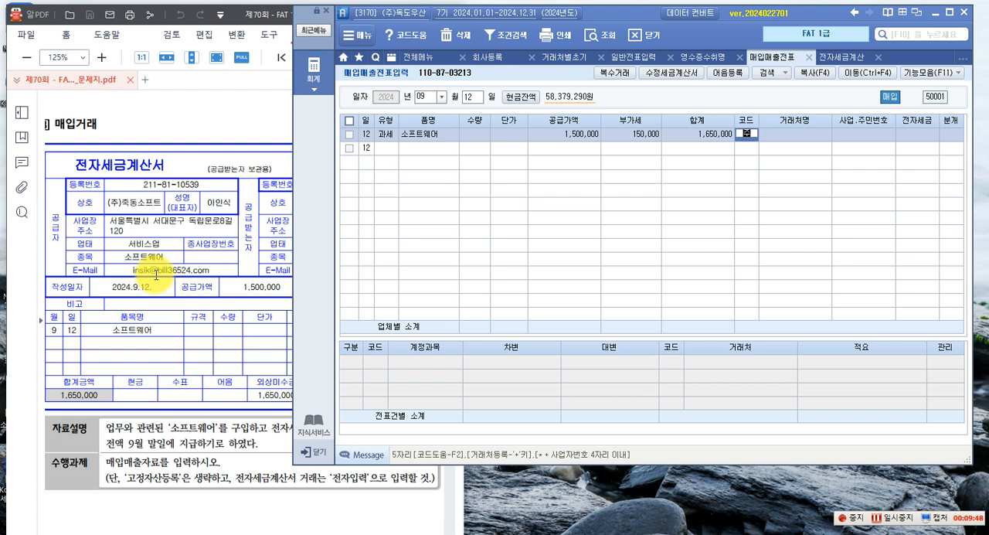
key("Return")
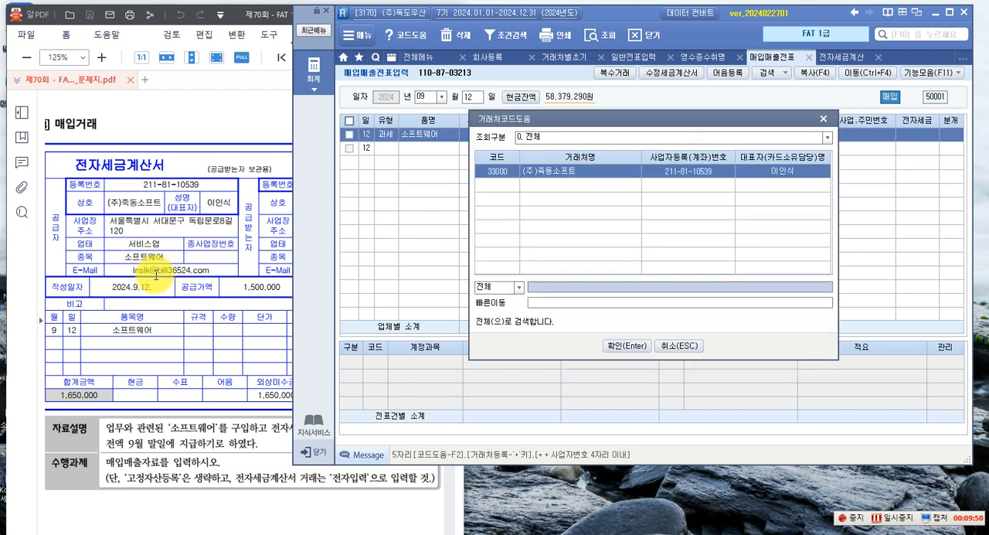
key("Return")
Mark the 소프트웨어 purchase as 전자입력 and set its 분개 type to 혼합
key("1")
key("Return")
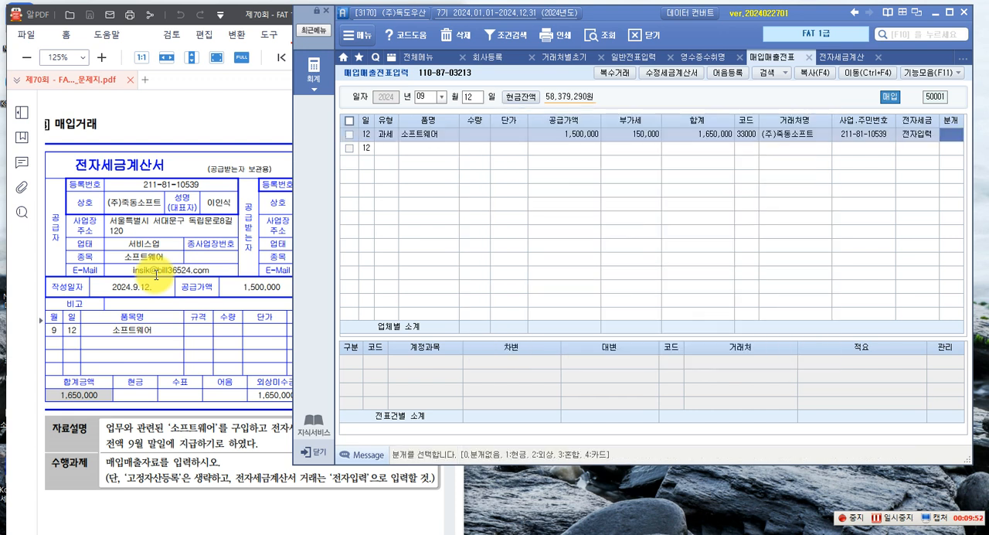
key("3")
key("Return")
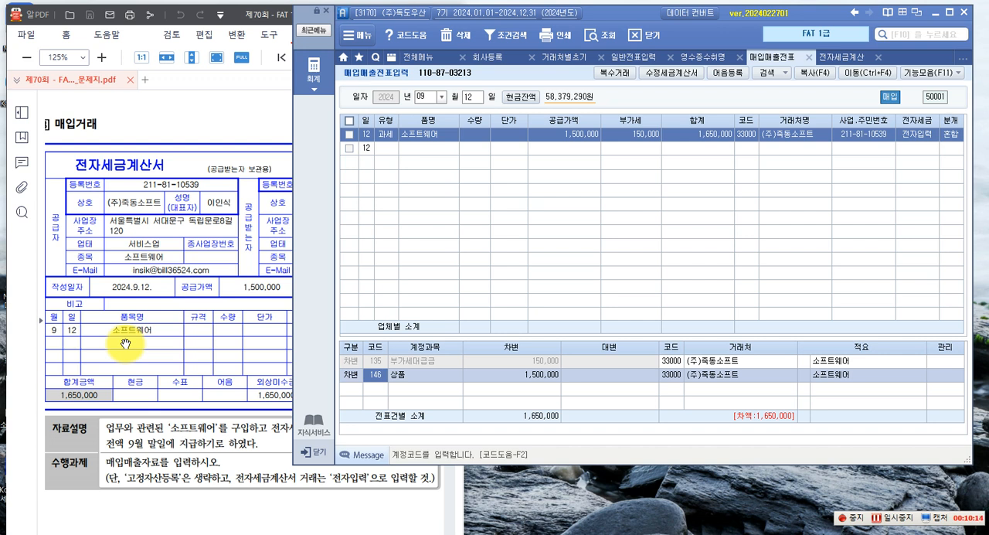
Replace the 상품 account on the 1,500,000 debit line with 240 소프트웨어 from the account code lookup
key("F2")
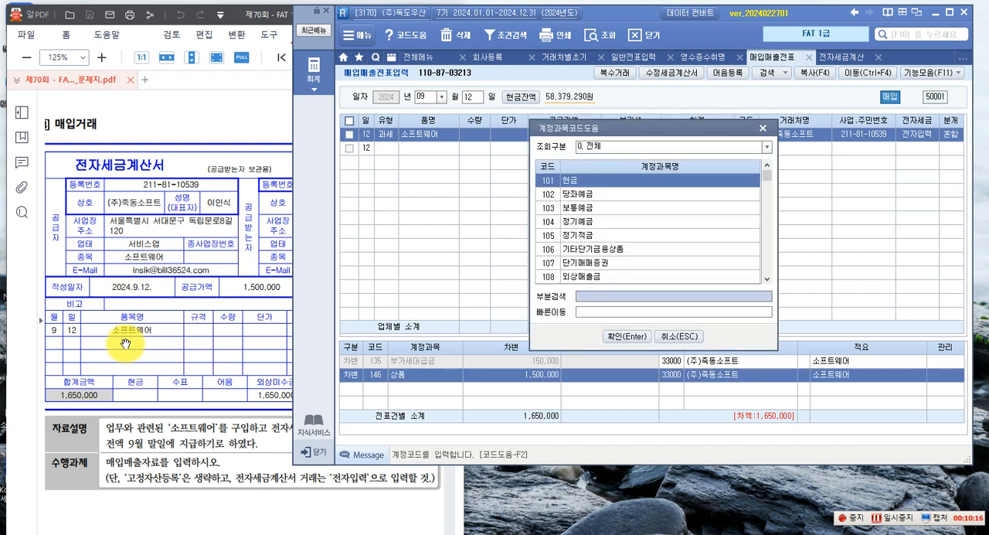
type("소프트")
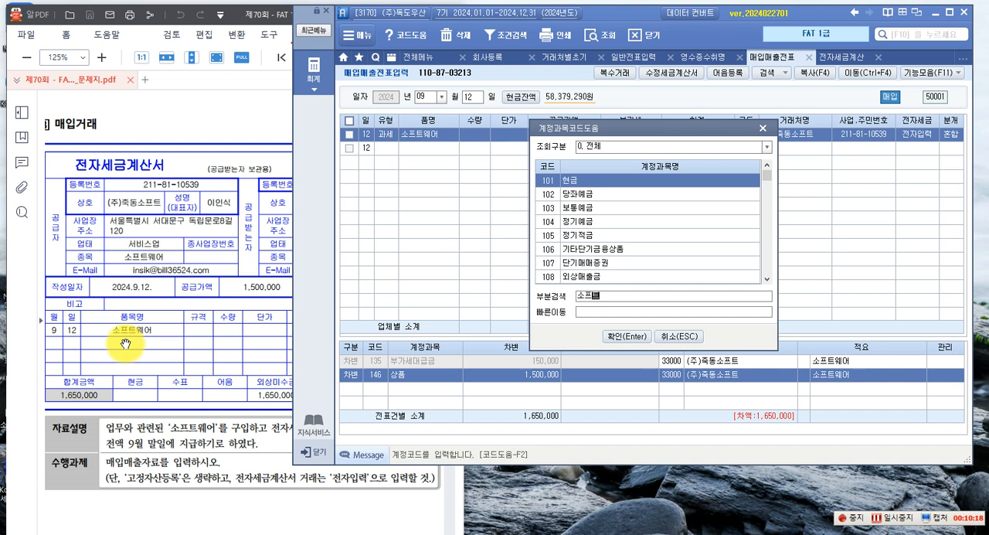
key("Return")
key("Return")
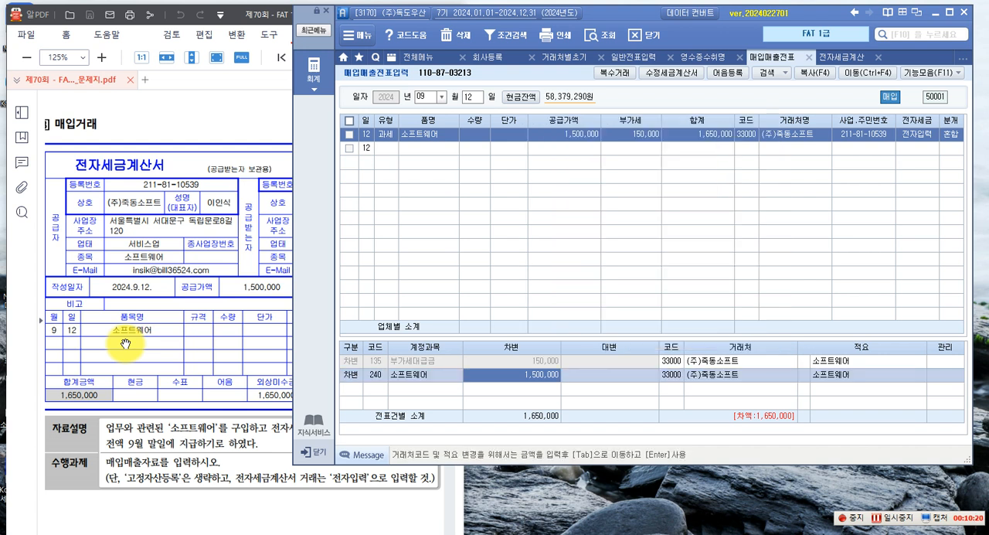
Add a 대변 line for 253 미지급금 with an amount of 1,650,000 to the 소프트웨어 voucher and check the saved entry
key("Return")
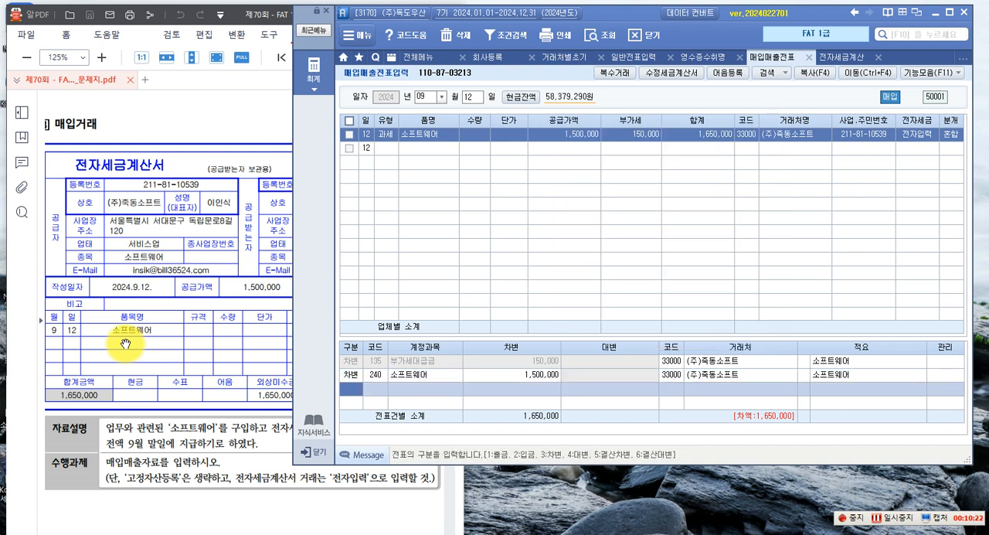
key("4")
key("Return")
type("254")
key("Return")
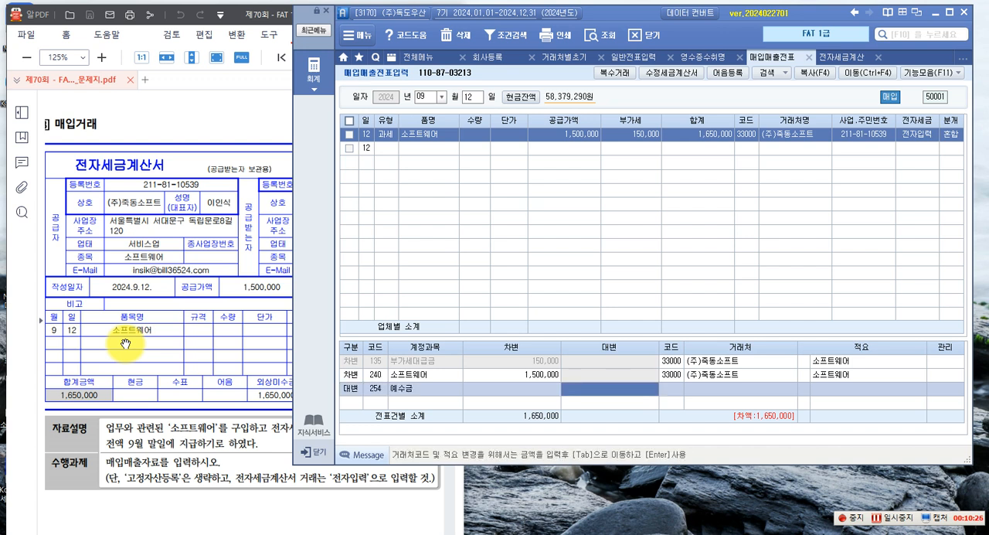
key("Left")
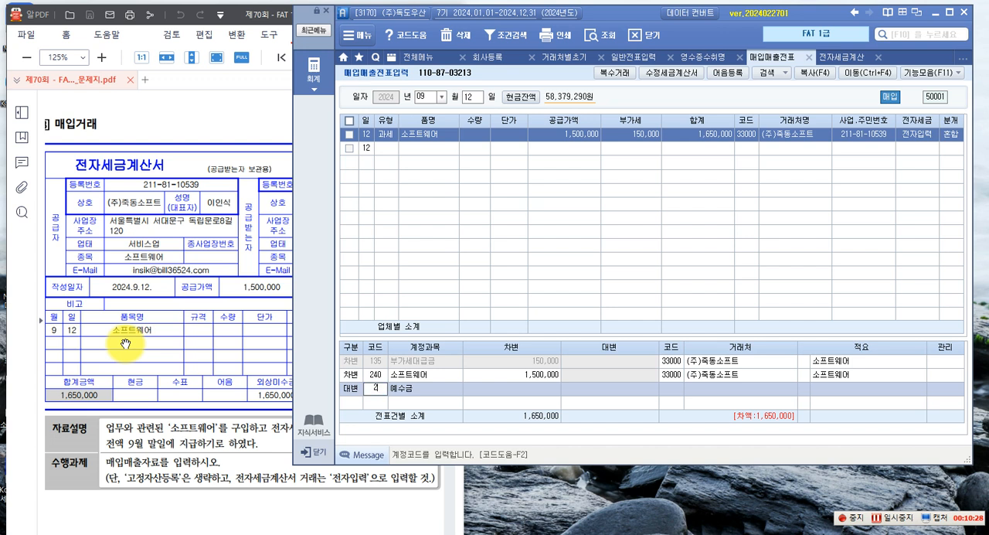
type("3")
key("Return")
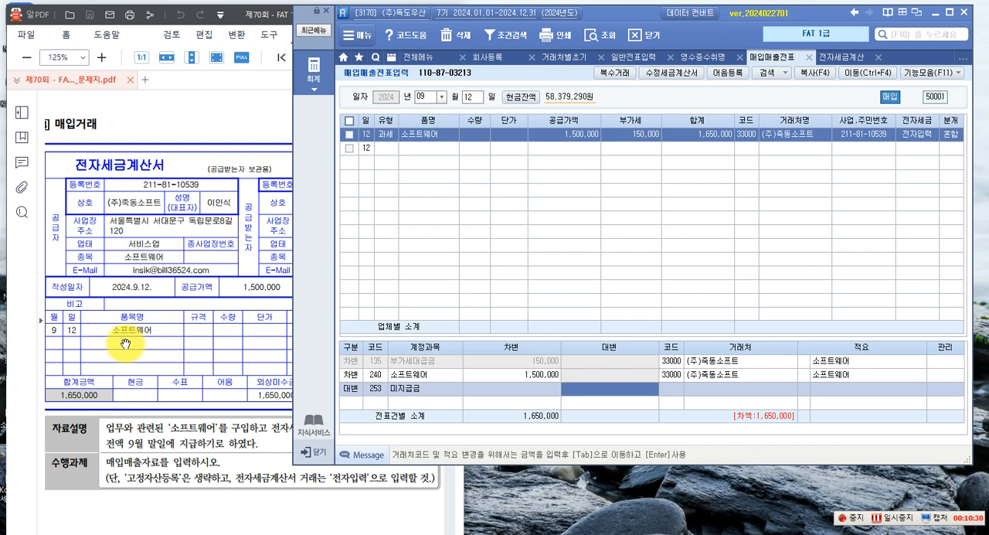
type("165")
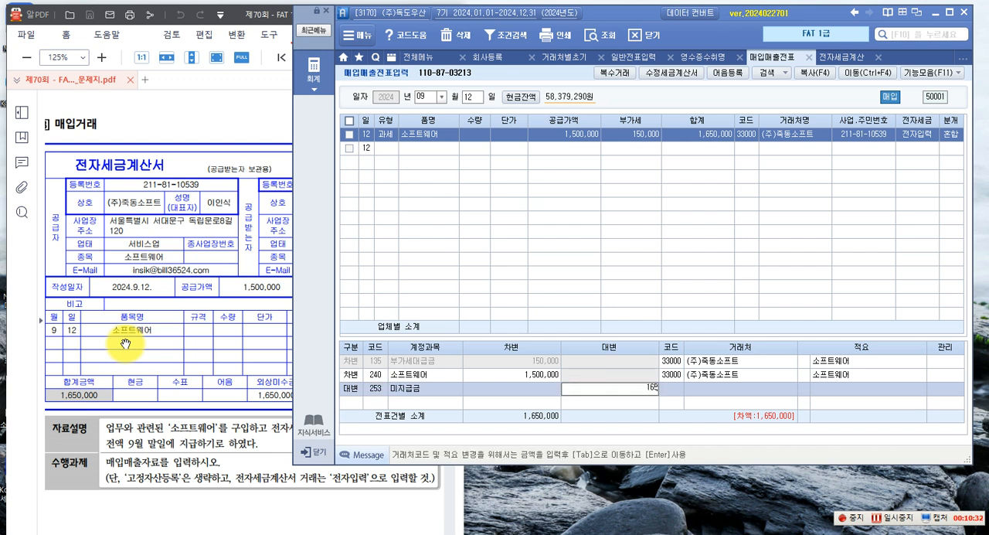
key("Return")
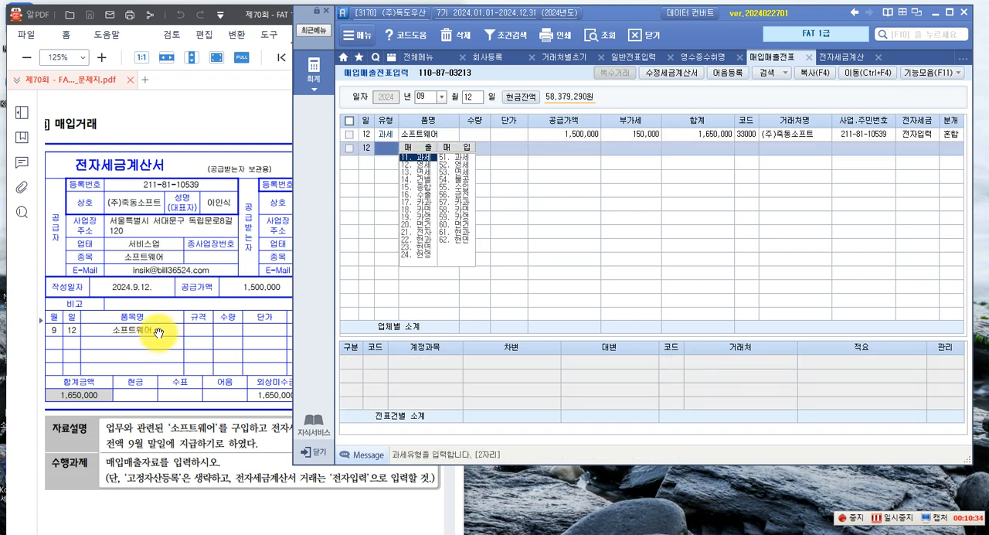
left_click(577, 135)
left_click(626, 389)
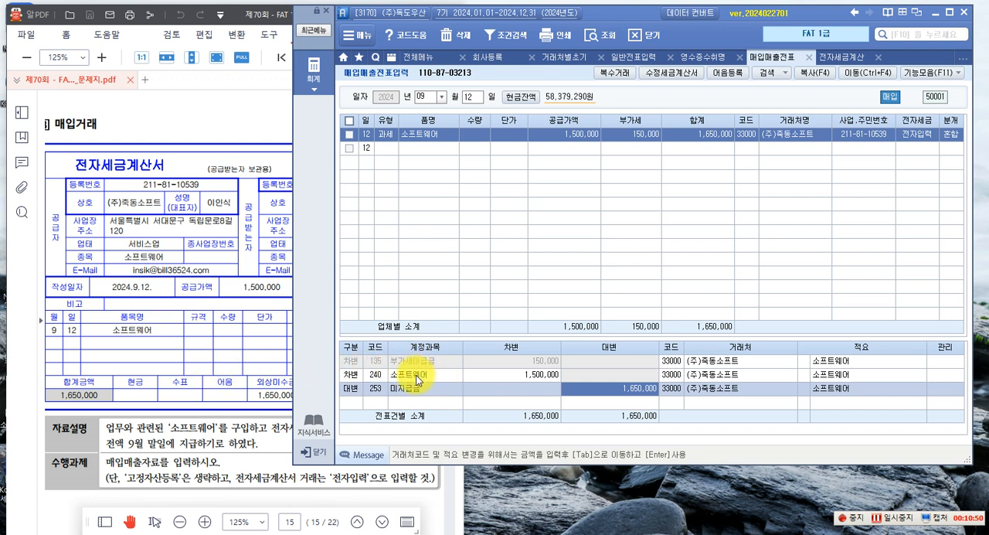
Read the 신용카드매출전표 purchase task in the exam paper and set the 매입매출전표입력 date to 10월 02일
left_click(237, 359)
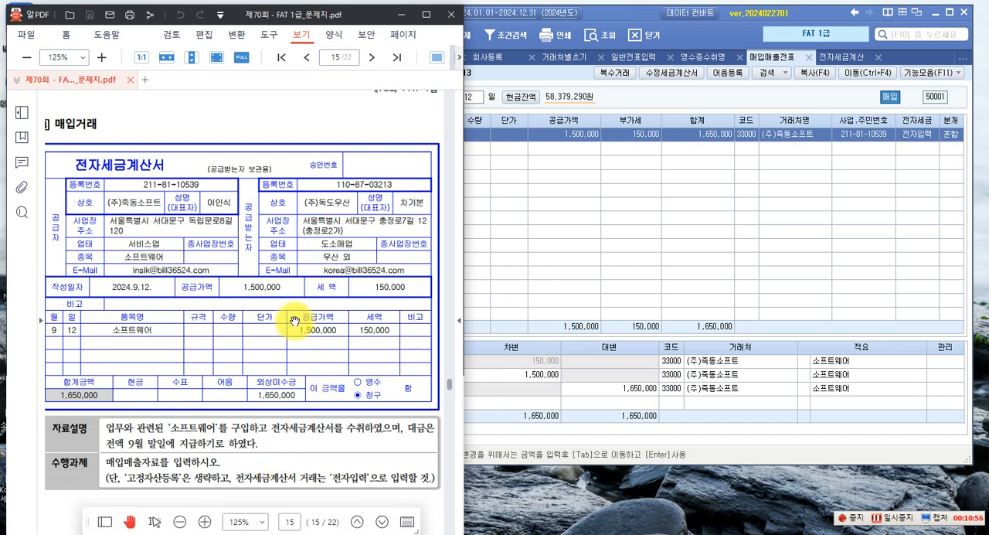
scroll(295, 321, "down", 10)
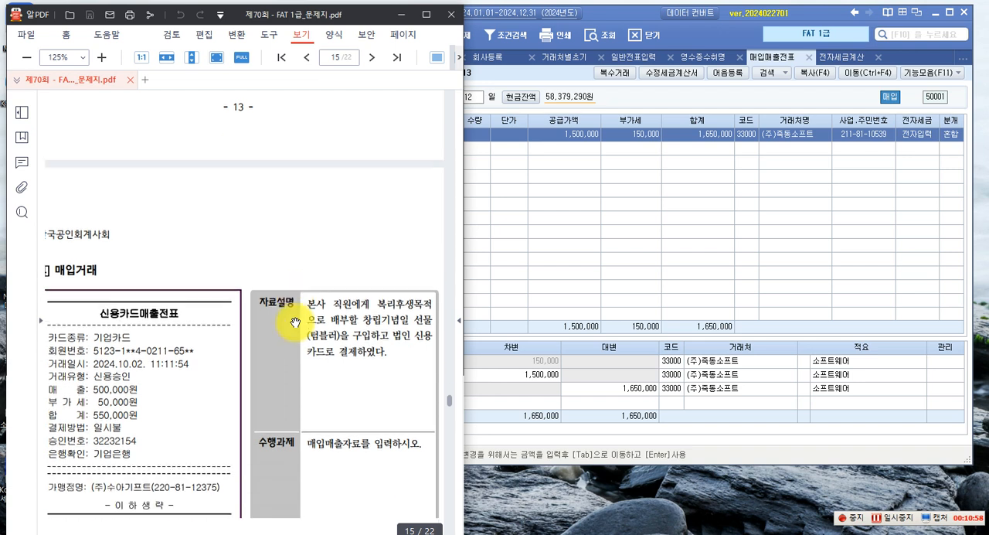
scroll(294, 322, "down", 3)
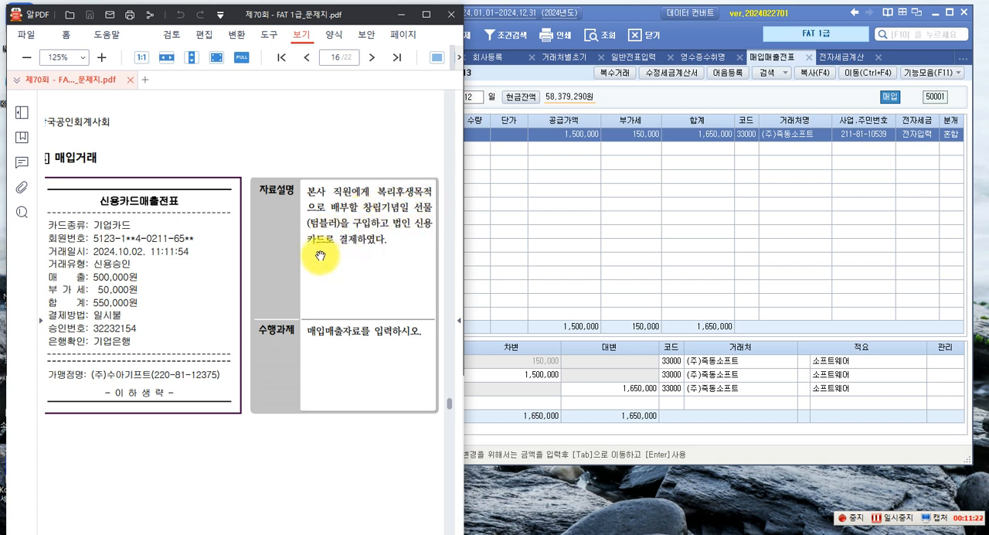
left_click(503, 221)
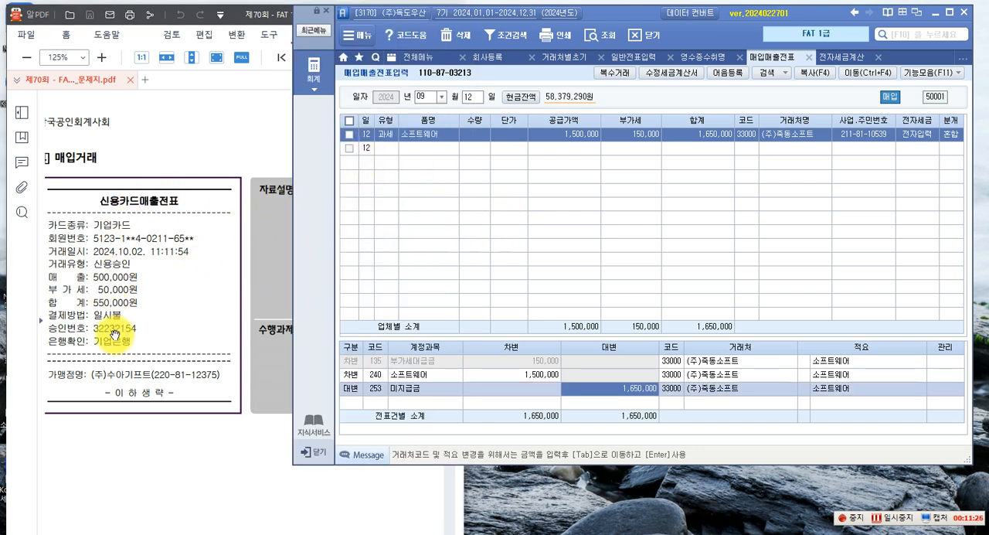
left_click(442, 98)
left_click(423, 191)
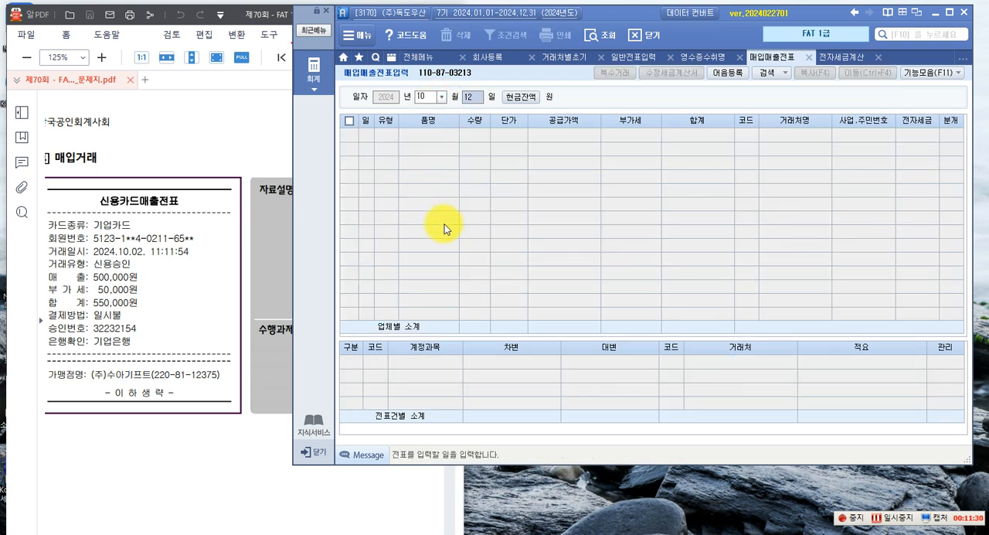
type("02")
key("Return")
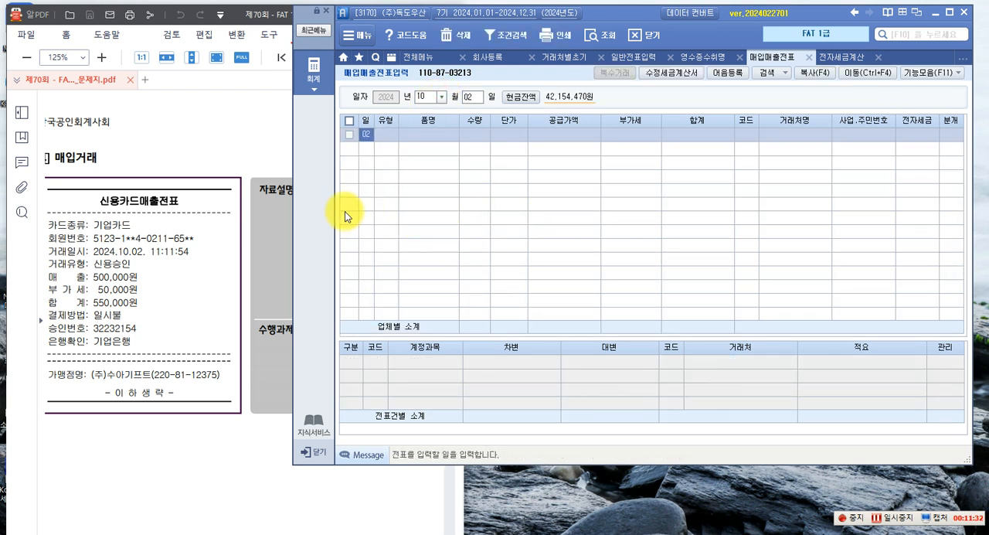
Start a 57.카과 purchase row and assign 99602 기업카드 as its credit card
key("Return")
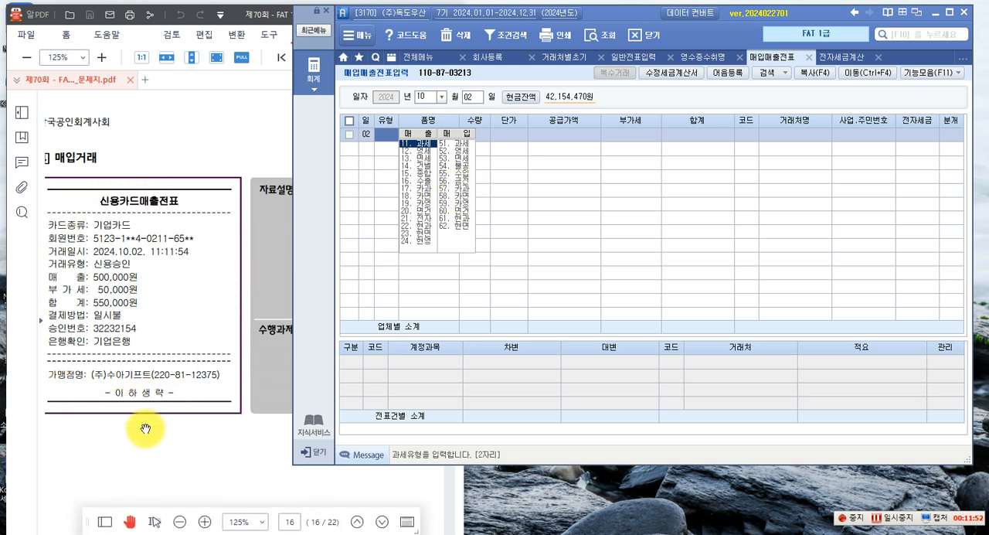
left_click(461, 189)
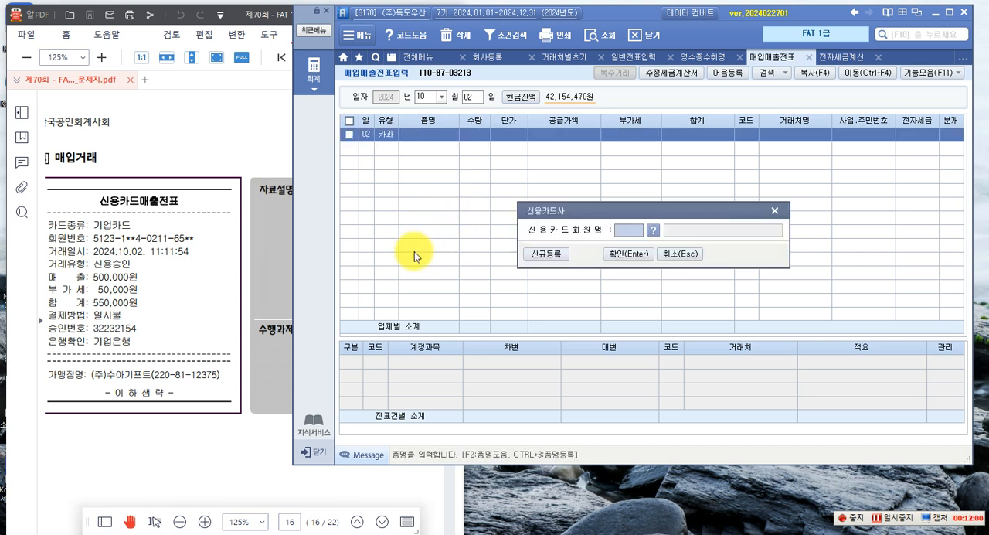
left_click(612, 257)
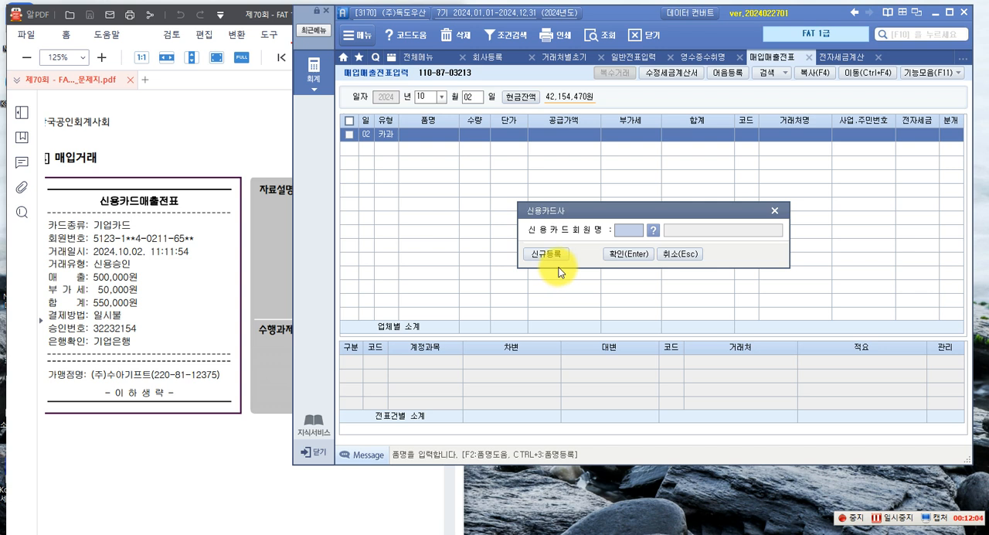
key("F2")
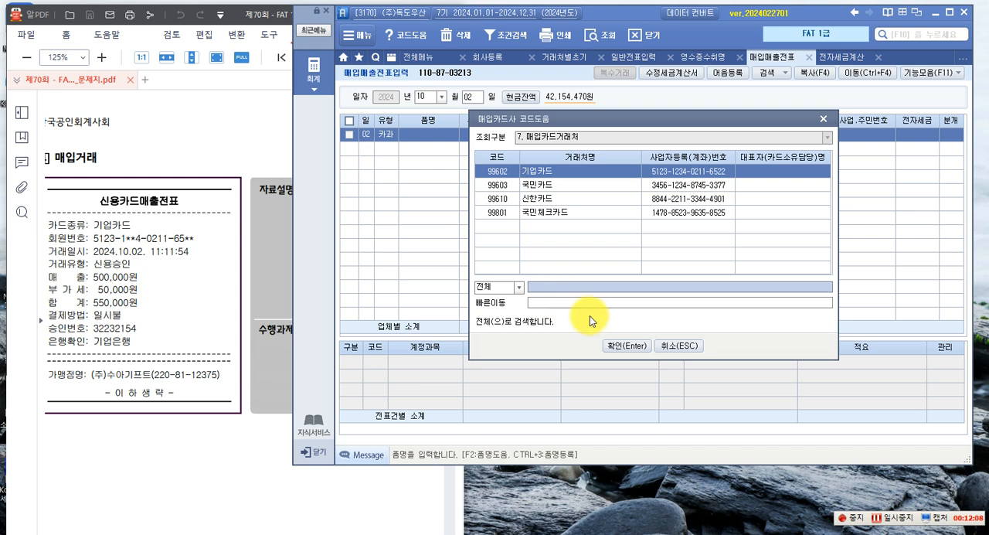
left_click(616, 346)
left_click(632, 258)
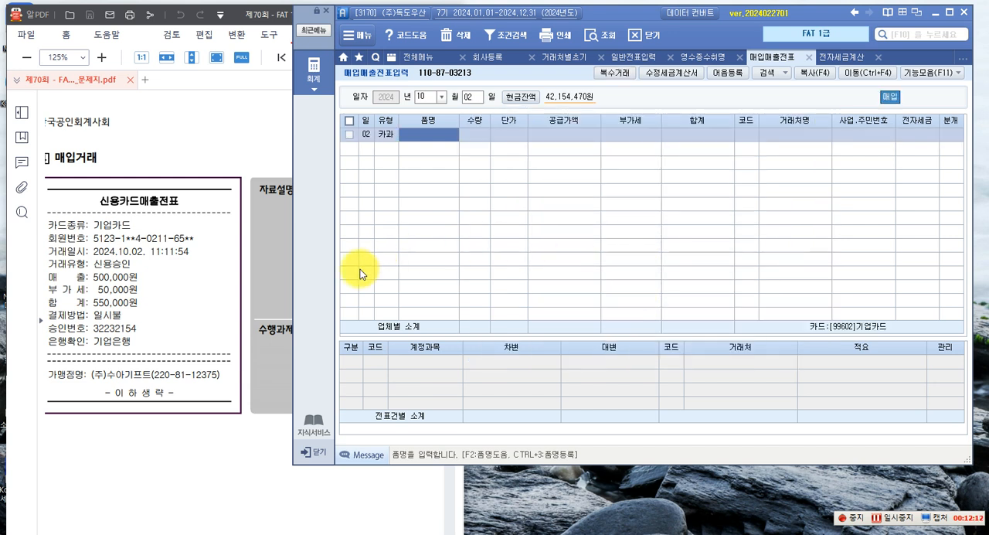
Check the gift description in the exam paper and enter 창립기념일 선물 as the item with a VAT-inclusive amount of 550,000
left_click(230, 217)
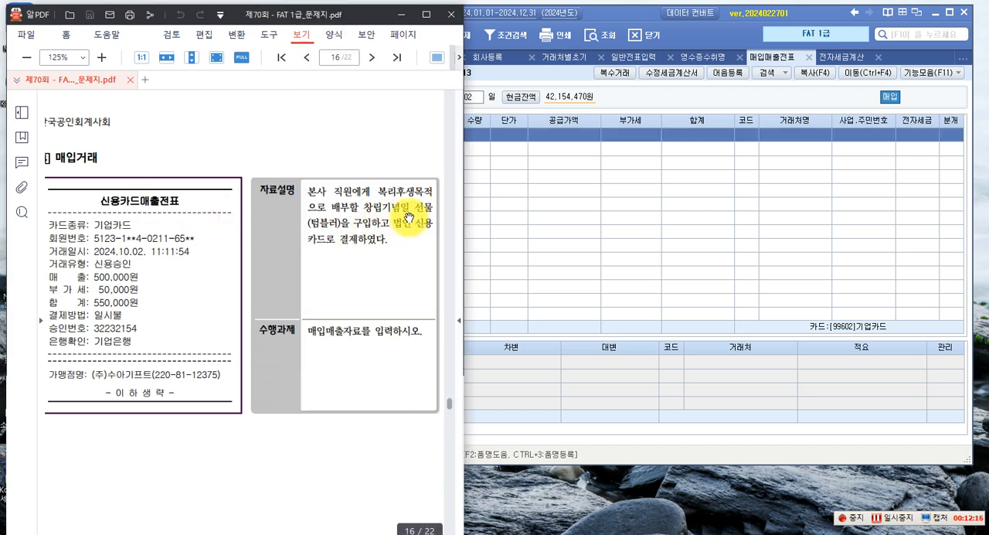
left_click(479, 251)
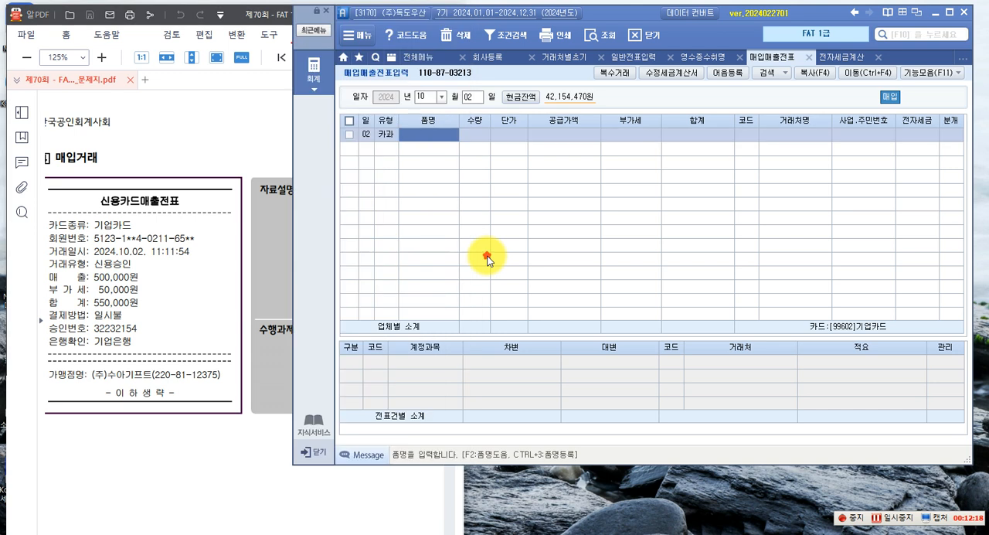
type("청")
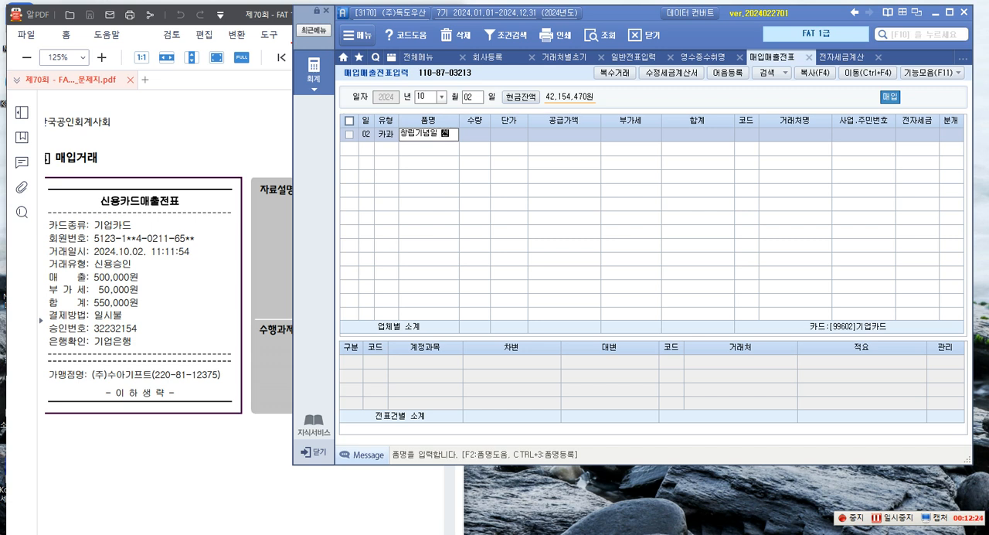
key("Return")
key("Return")
key("Return")
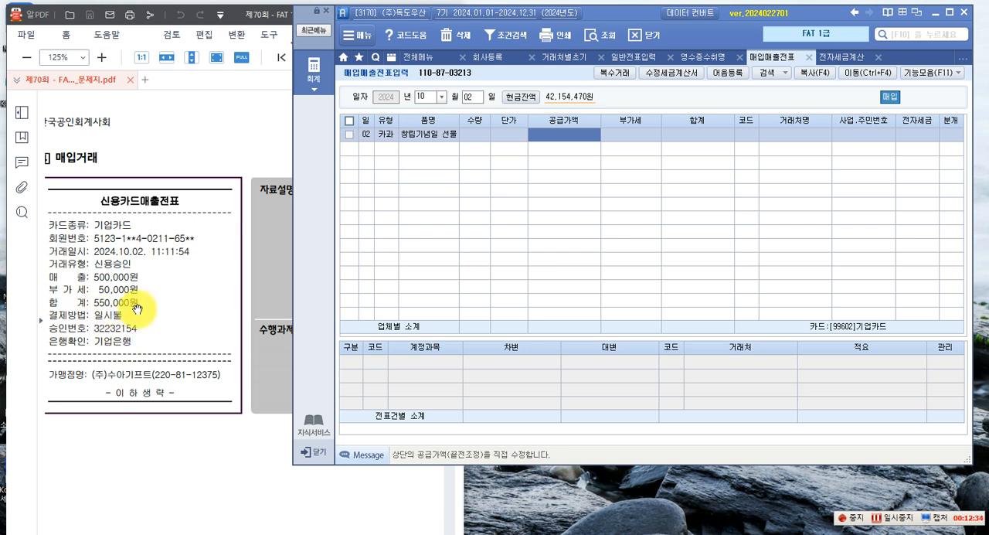
type("550,")
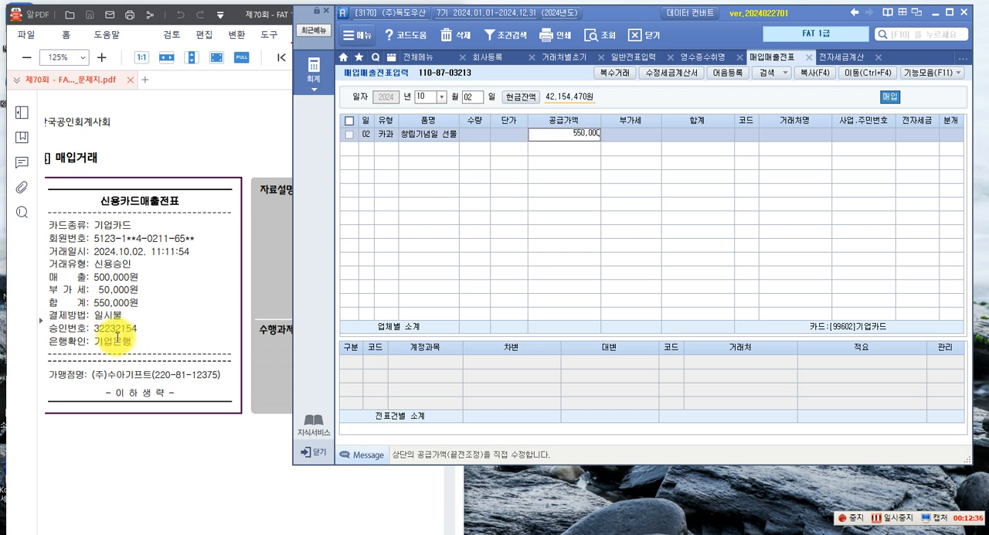
type("000")
key("Return")
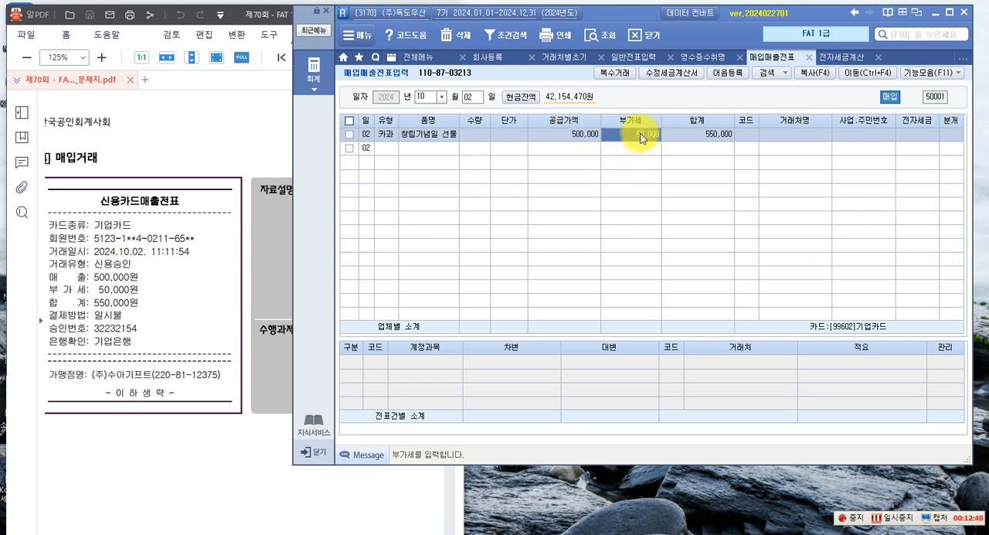
Look up 수아기프트 in the vendor codes and assign (주)수아기프트 to the 창립기념일 선물 row
left_click(746, 136)
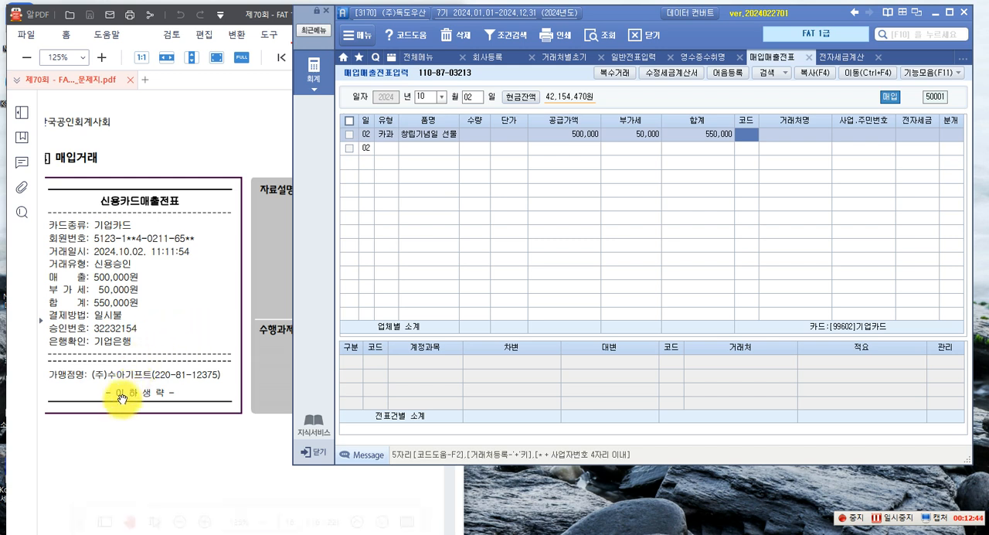
key("F2")
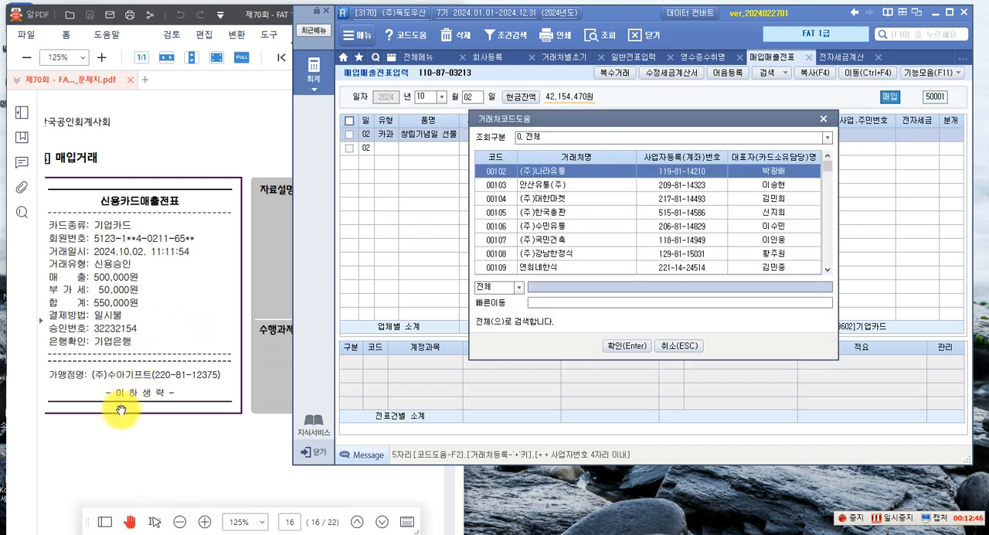
type("수아기")
key("Return")
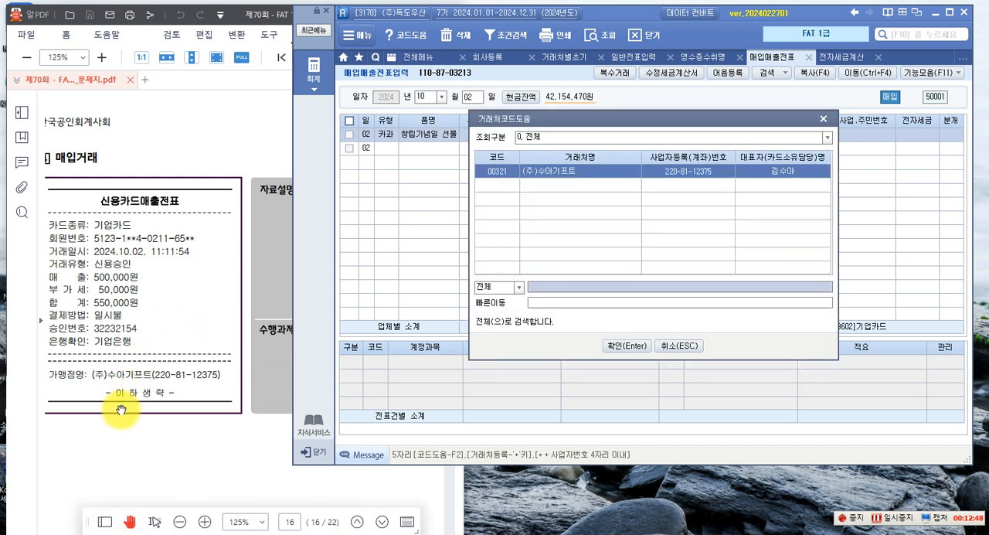
key("Return")
Leave 전자세금 empty and set the 분개 type of the 창립기념일 선물 row to 카드
key("Return")
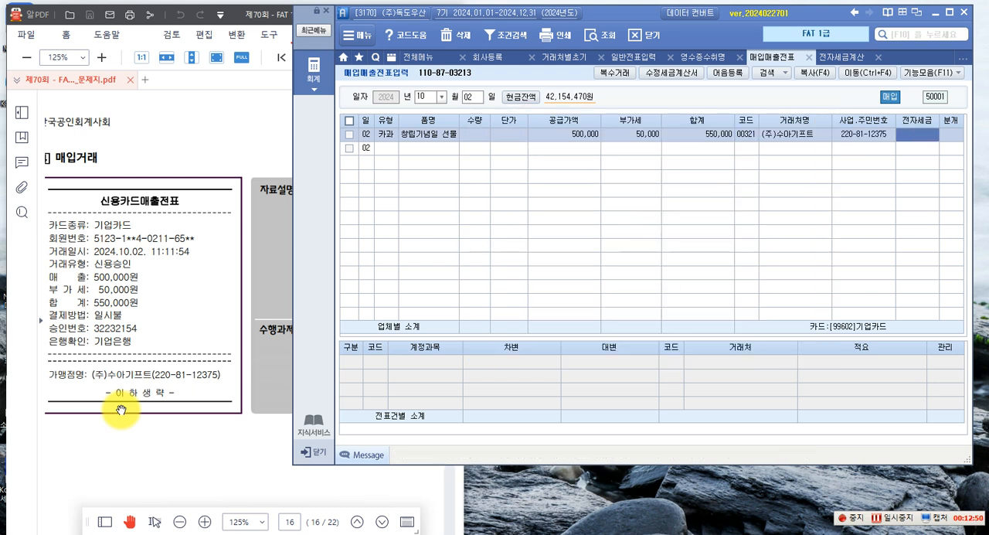
key("Return")
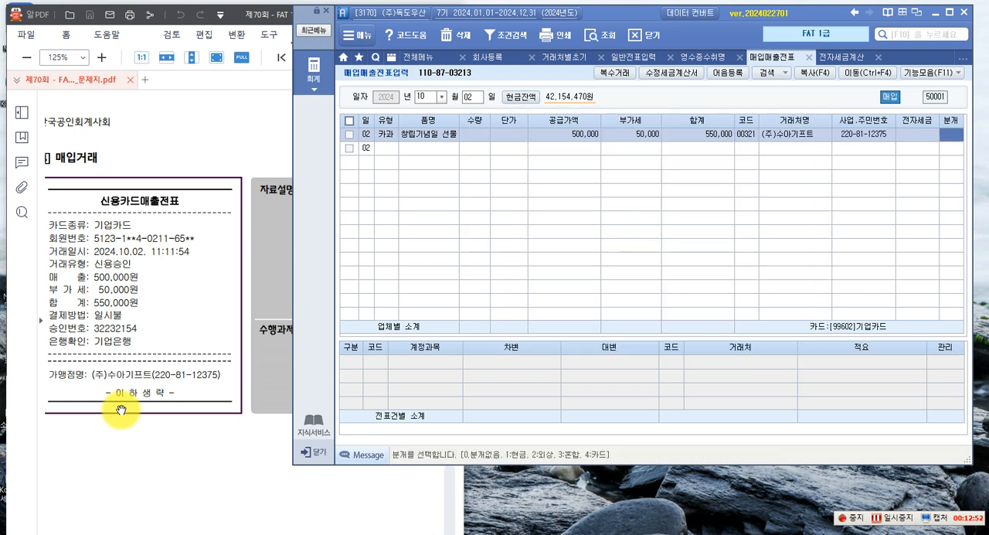
type("4")
key("Return")
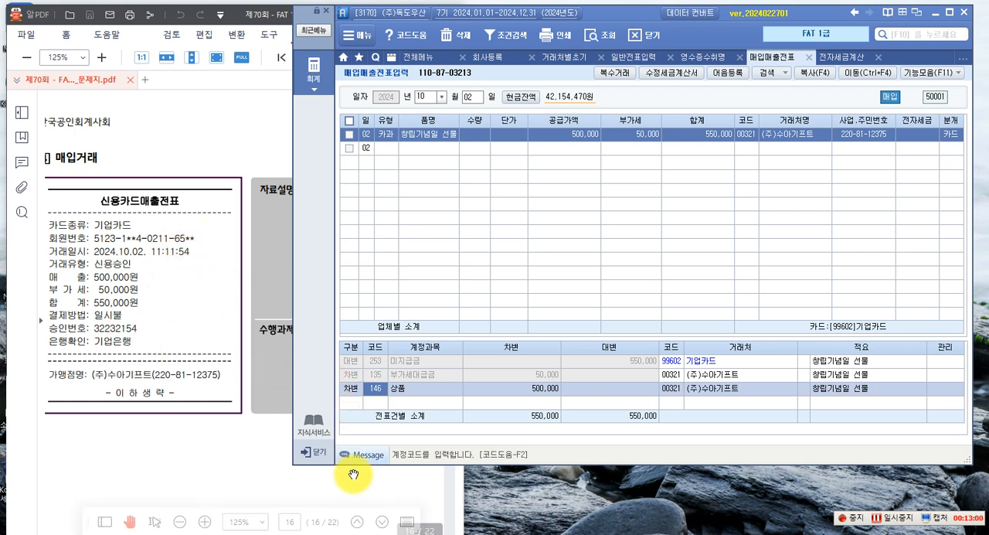
Look up 복리후생비 in the account codes and set the 창립기념일 선물 debit account to 811 복리후생비
key("F2")
type("ㅂ")
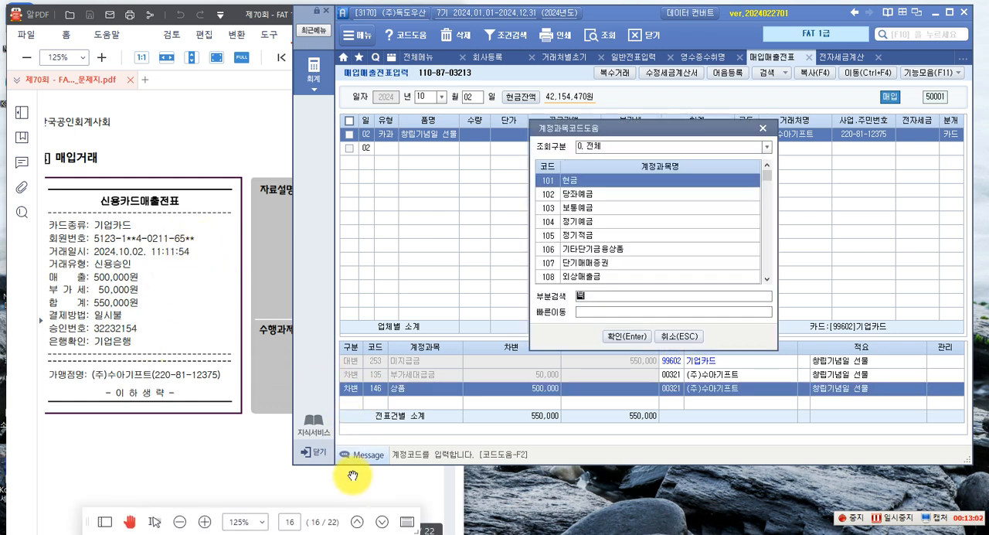
key("Return")
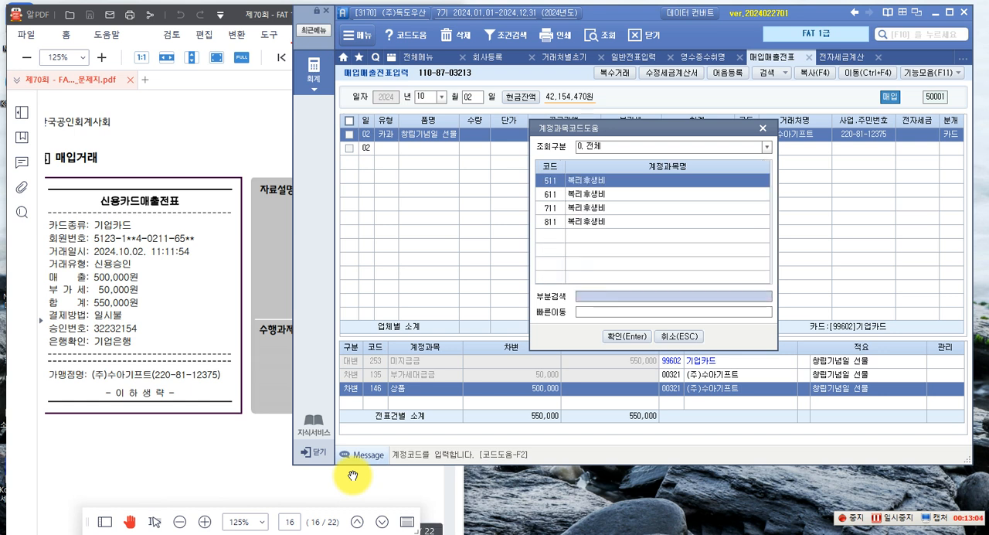
key("Down")
key("Down")
key("Down")
key("Return")
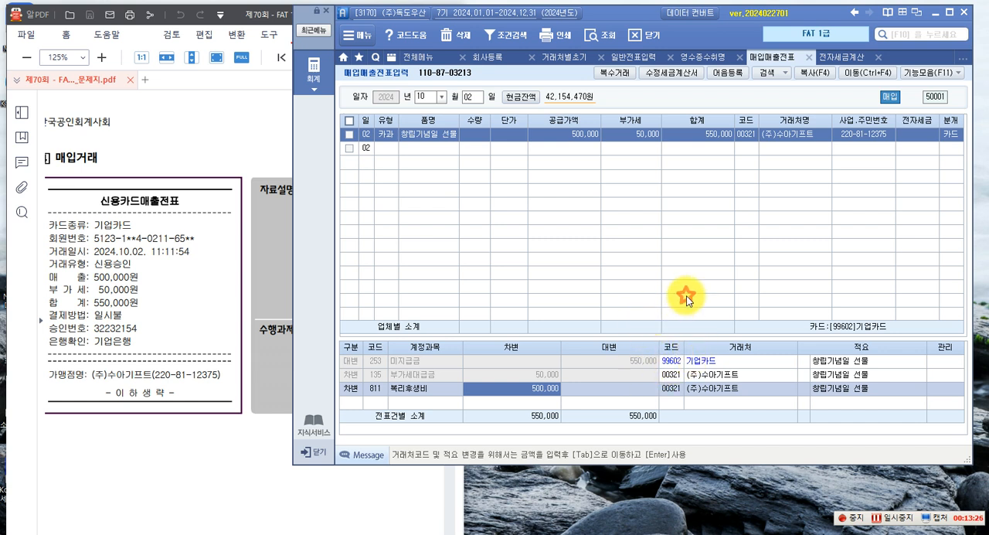
Check the next 매입거래 in the exam paper, the (주)명성자동차 tax invoice, and set the voucher date to 11월 07일
left_click(164, 455)
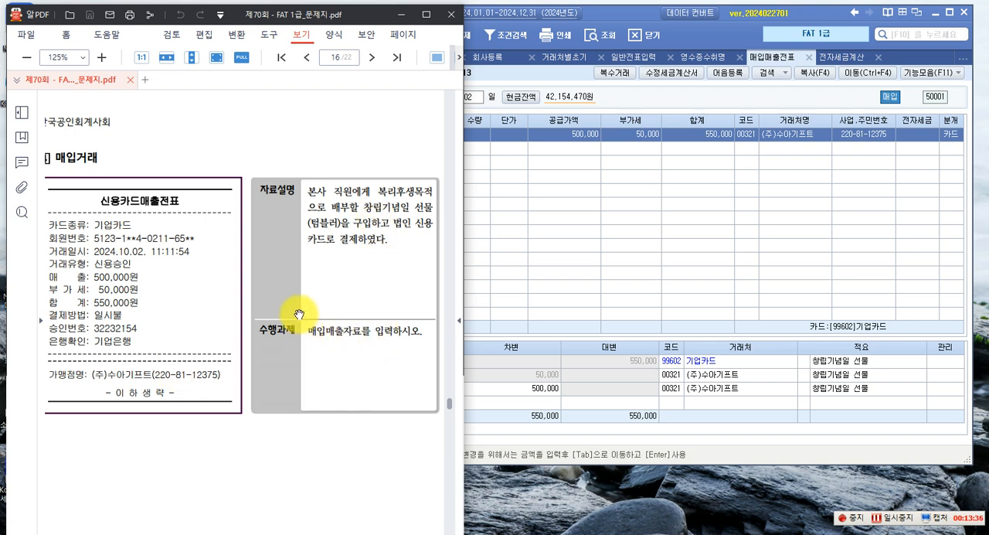
scroll(299, 314, "down", 8)
scroll(290, 300, "down", 3)
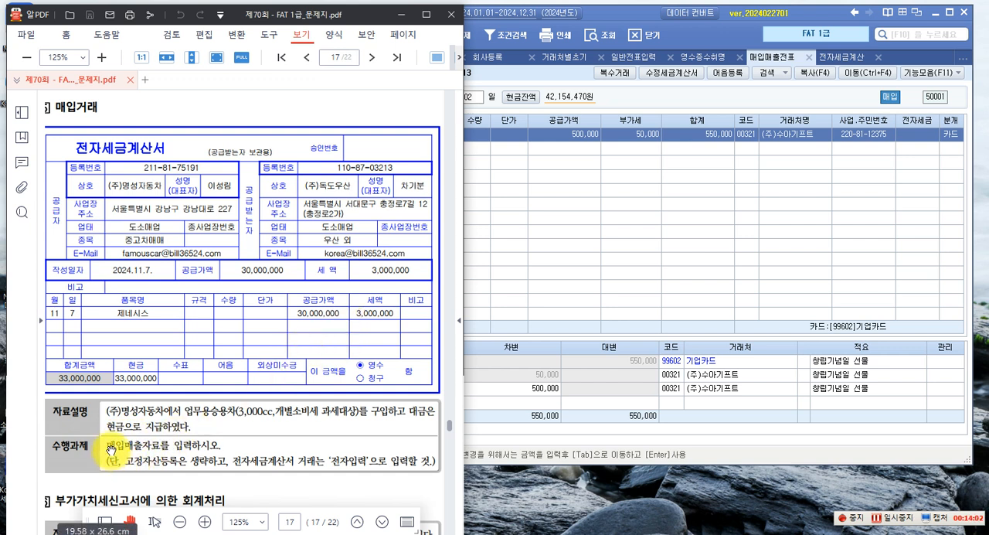
left_click(592, 269)
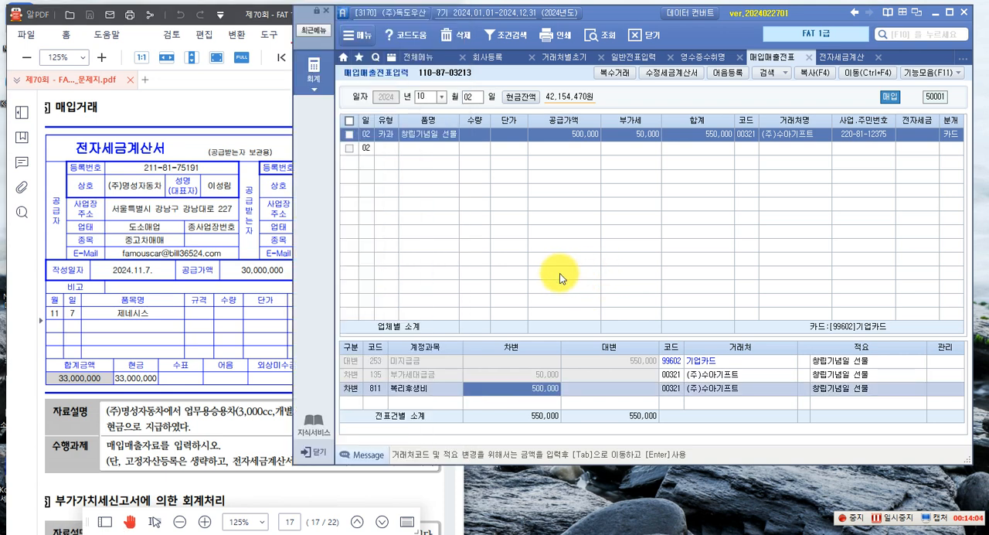
left_click(440, 101)
left_click(423, 202)
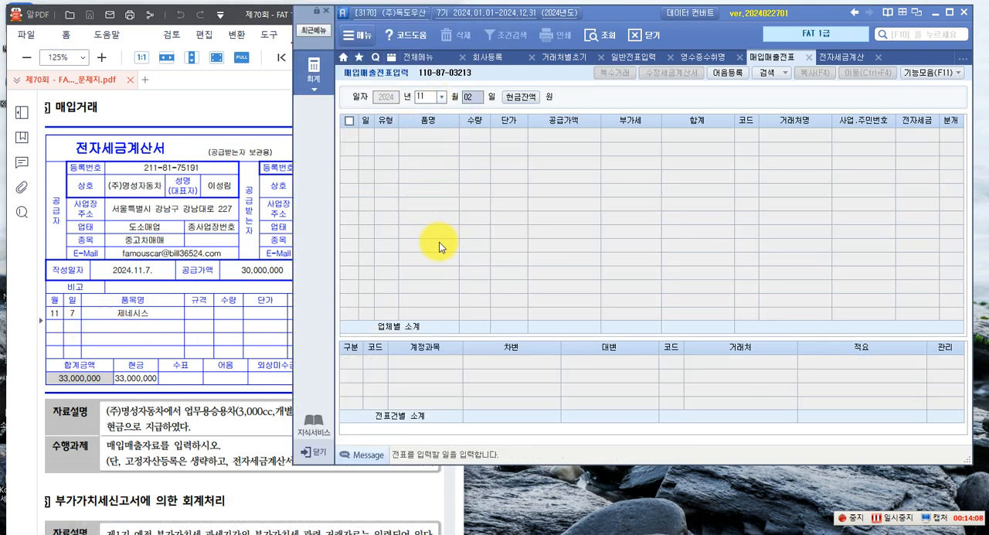
key("Return")
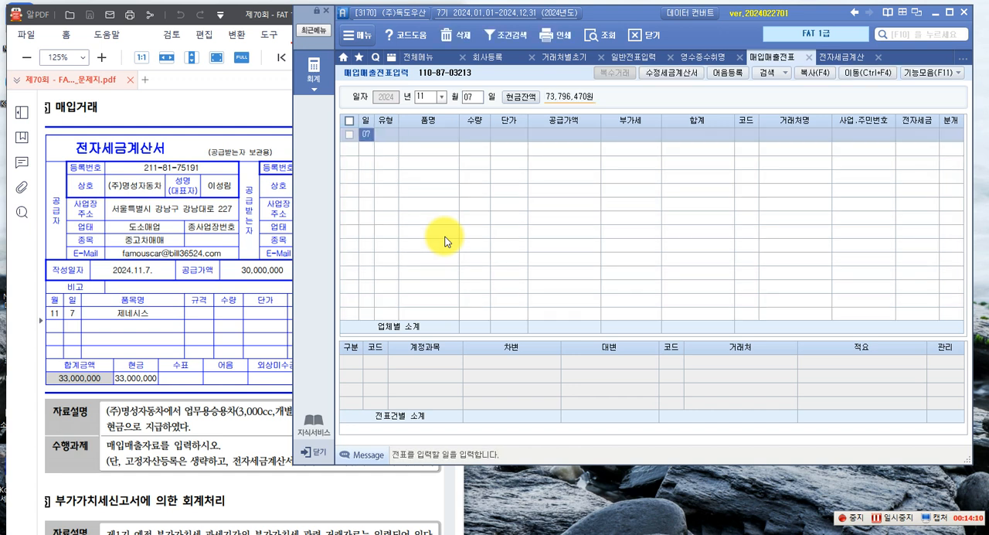
Start a 54.불공 purchase row with the 불공제사유 3. 비영업용 소형승용차 구입 및 유지
key("Return")
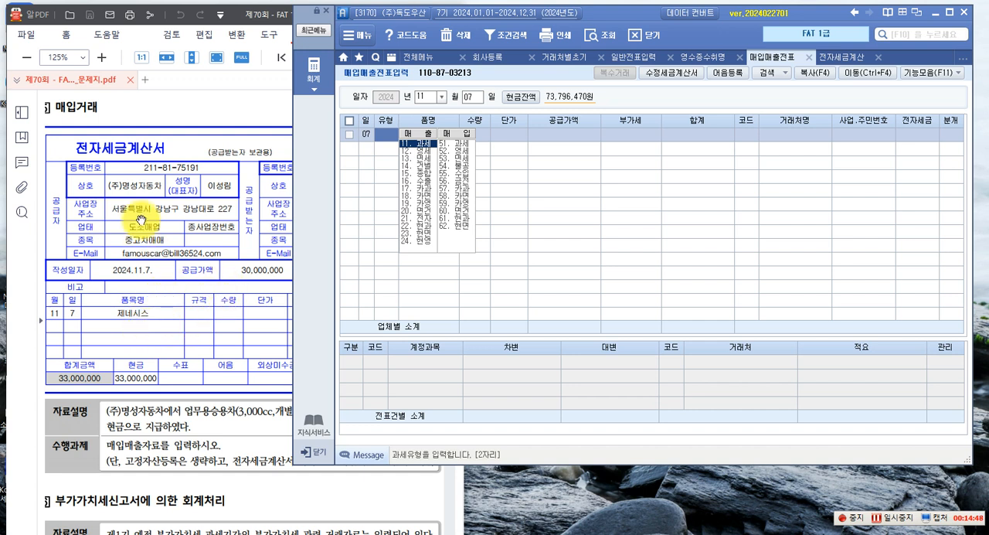
left_click(449, 168)
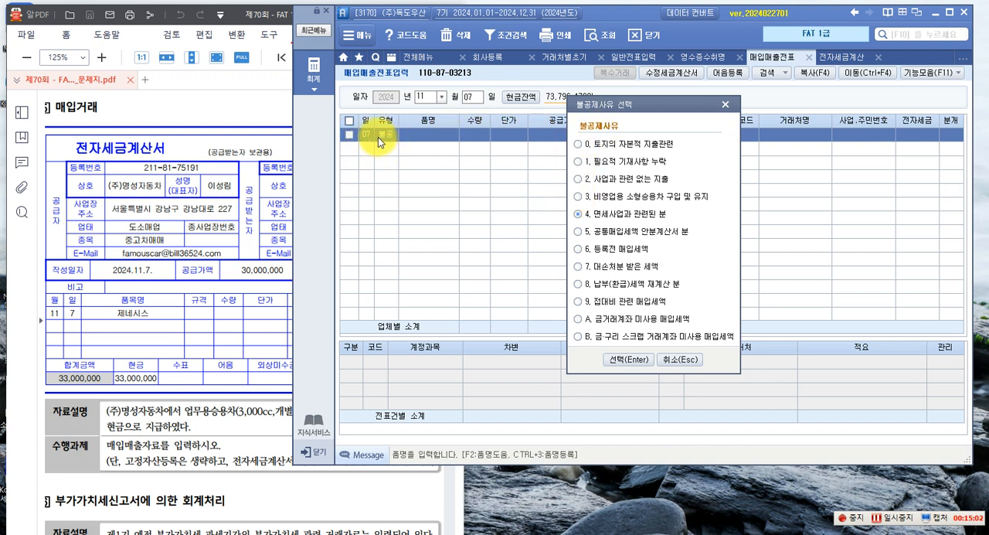
left_click(582, 197)
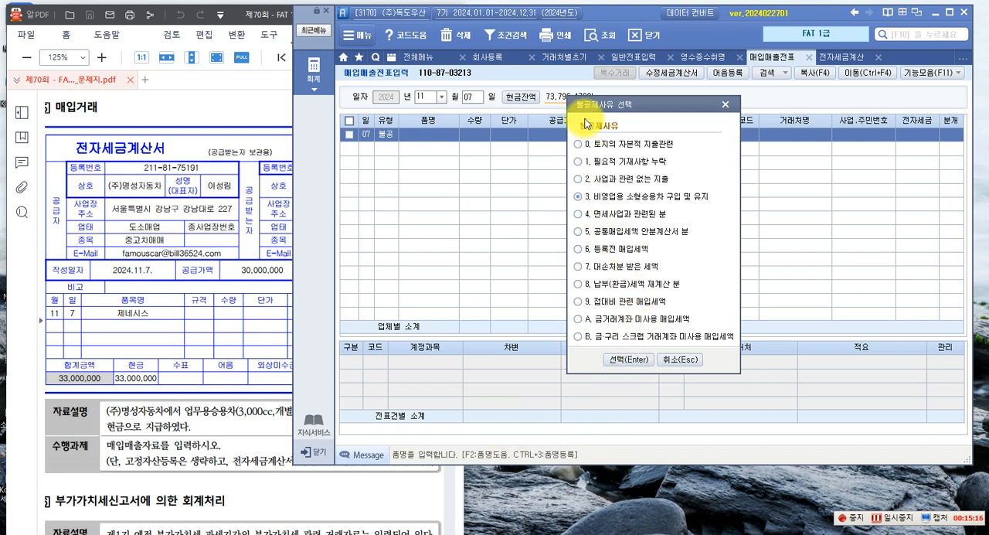
left_click(610, 361)
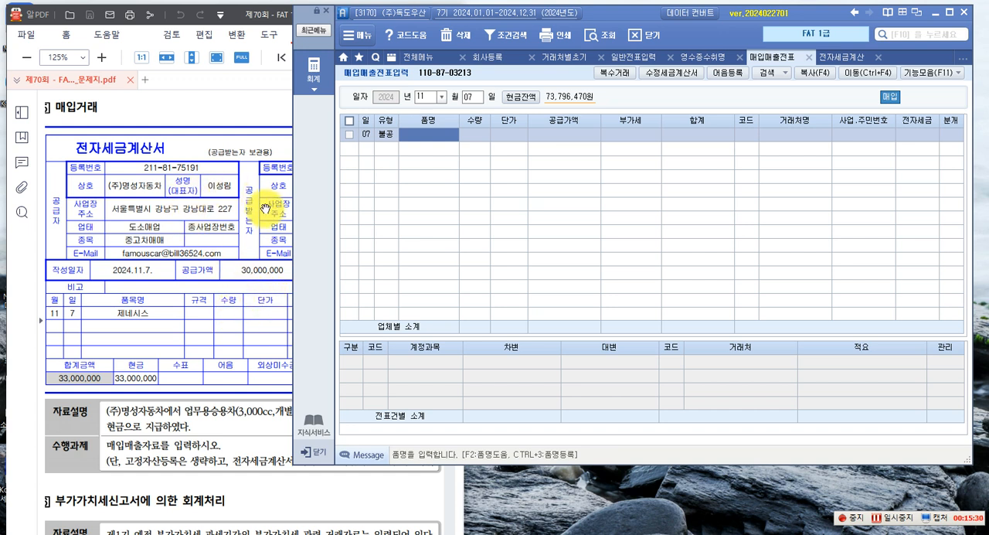
Write an on-screen note headed 불공사항 with item 1, 매입 세금계산서 -> 필요적 기재사항 오류, 누락 (임의적 기재사항)
left_click(264, 238)
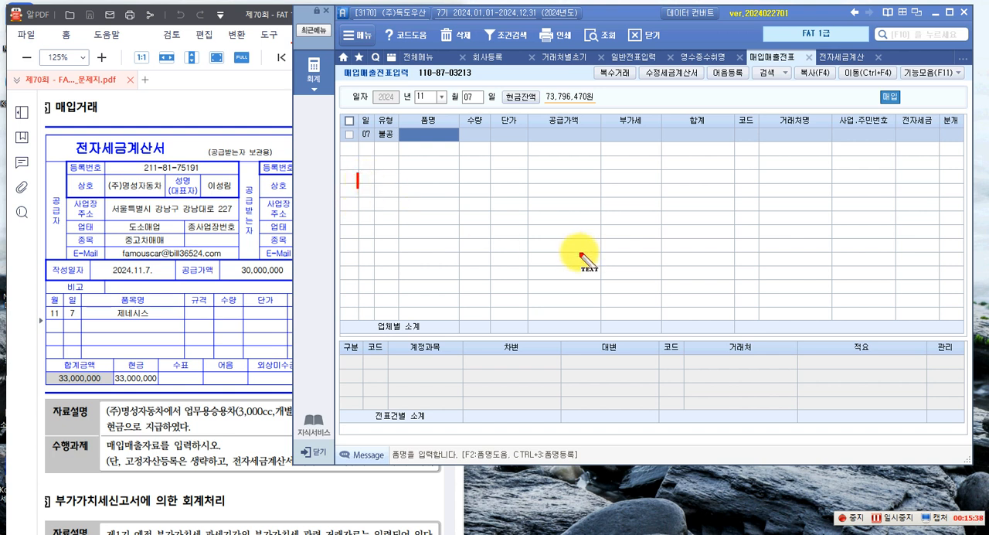
type("공사항")
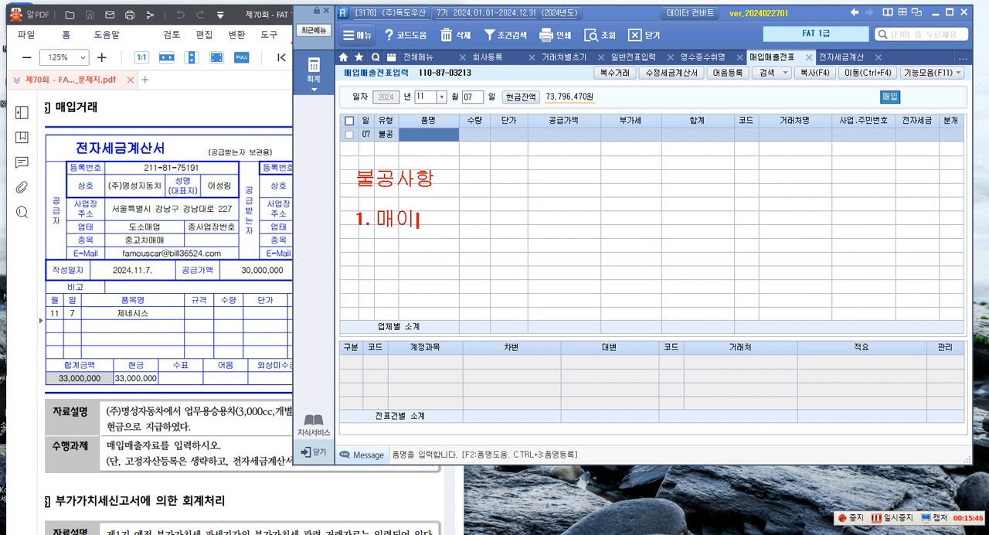
type("ㅁㄱ")
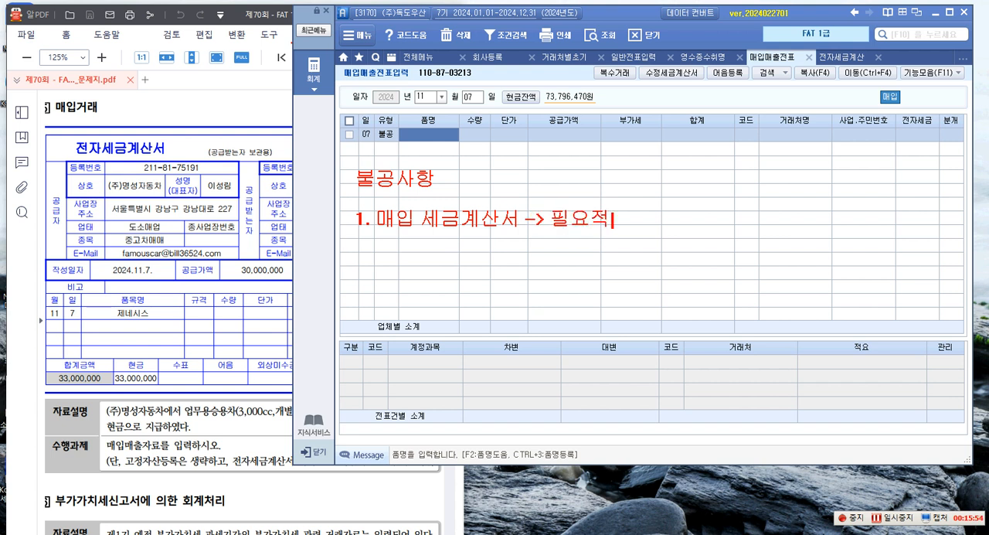
type("사항 오류, 누락")
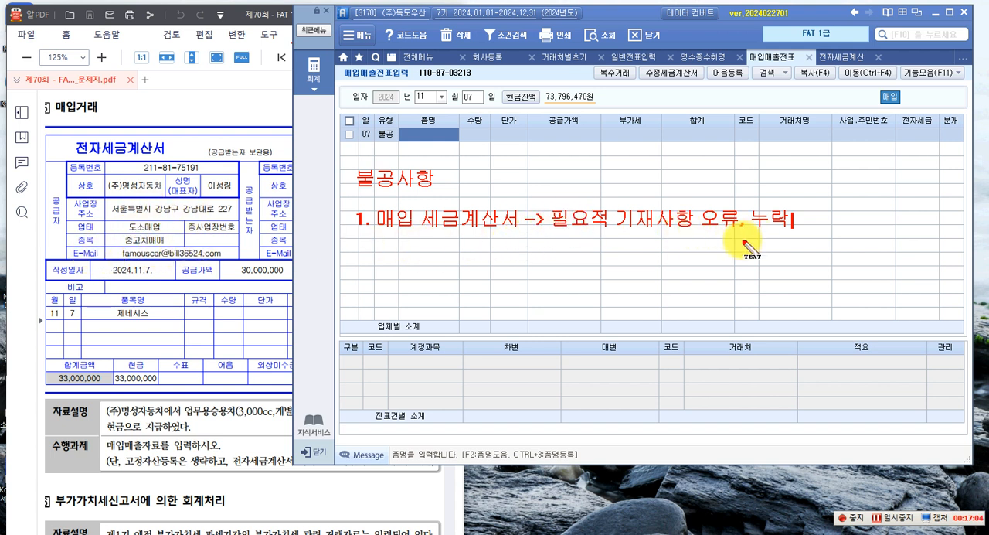
type("(")
type("임의적 ㄱ")
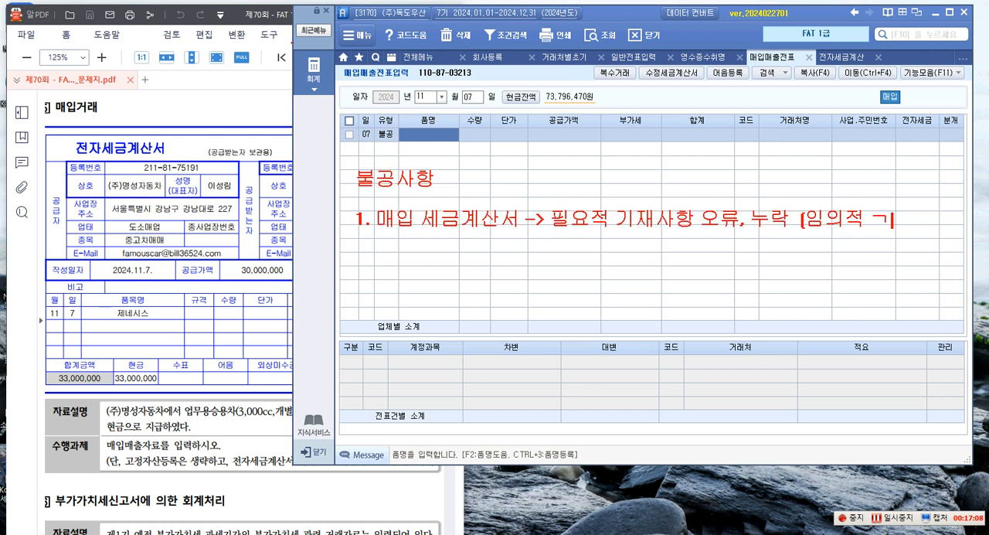
type("기재사항")
type(")")
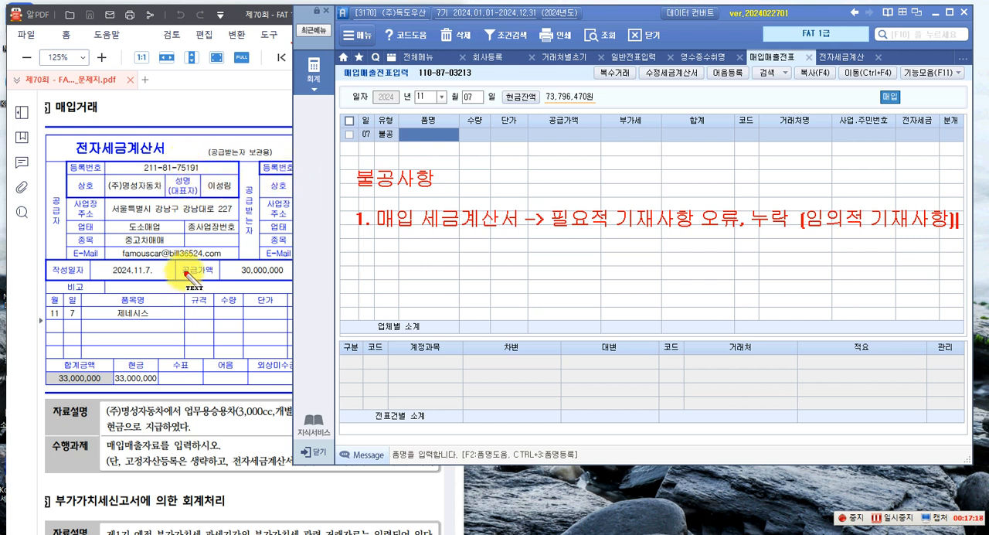
Add item 2 to the 불공사항 note: 사업무관 -> 대표이사....기부...
left_click(357, 260)
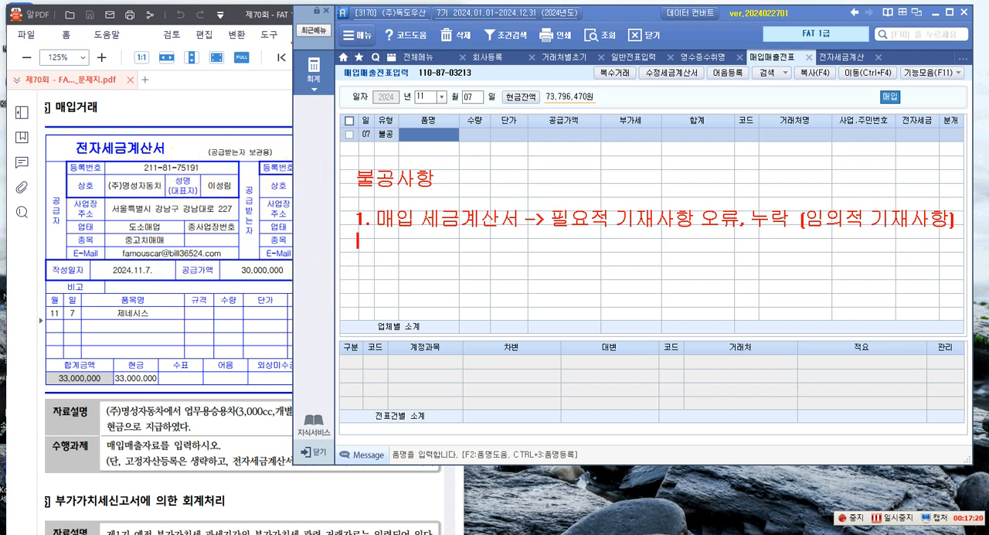
type("2. 사업무관")
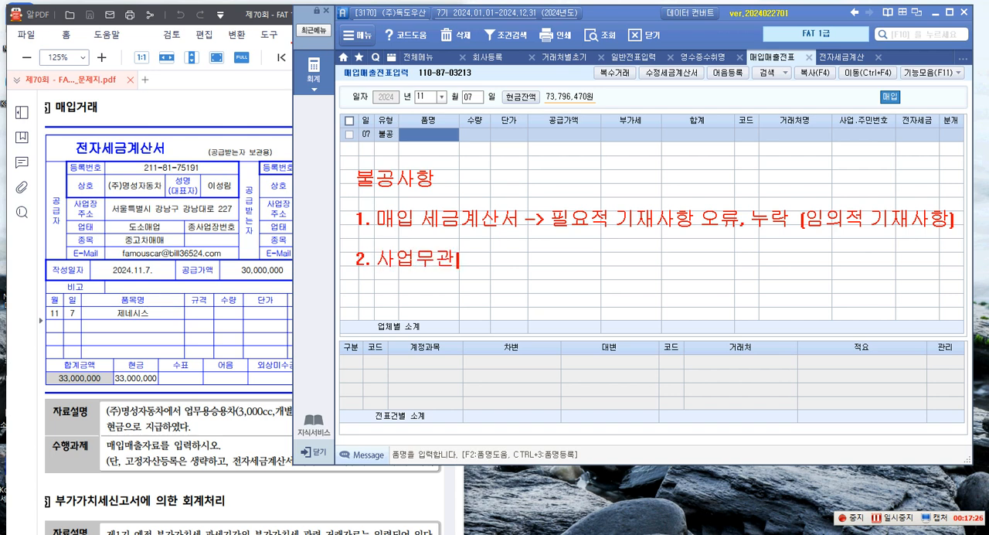
type(" ->")
type("대표이사....")
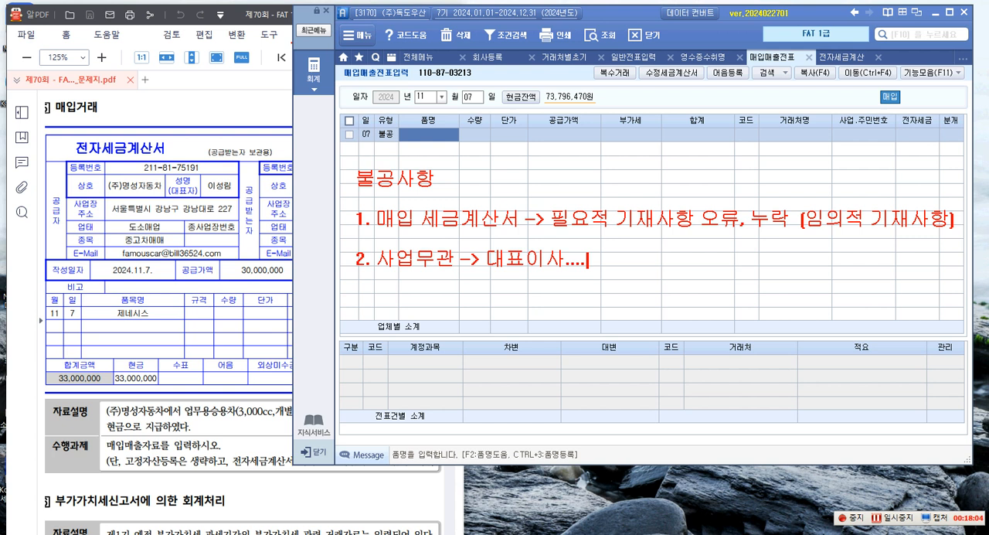
type("기부....")
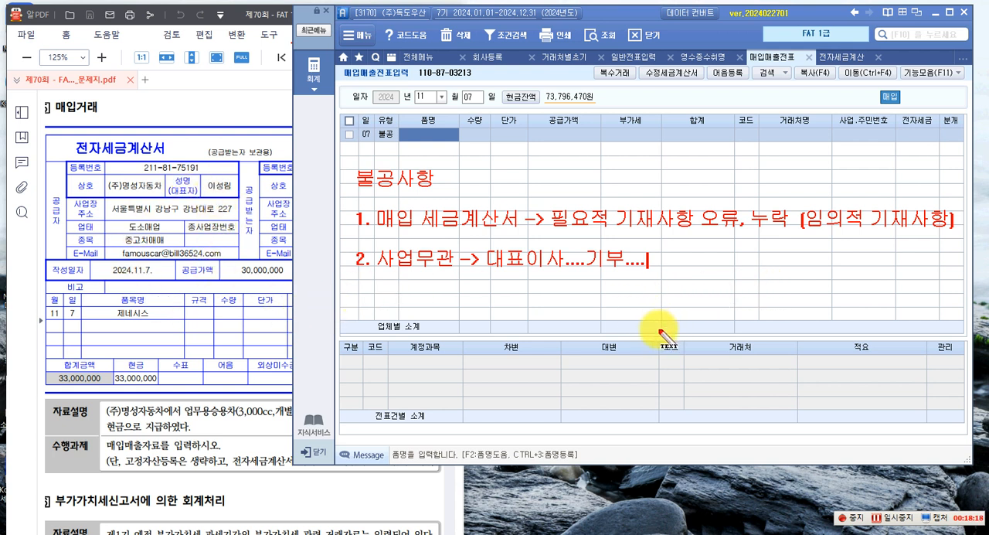
Add item 3 to the 불공사항 note: 1,000cc -> 개별소비세 과세대상 소형승용차 취득, 유지....
key("Return")
type("3. 1")
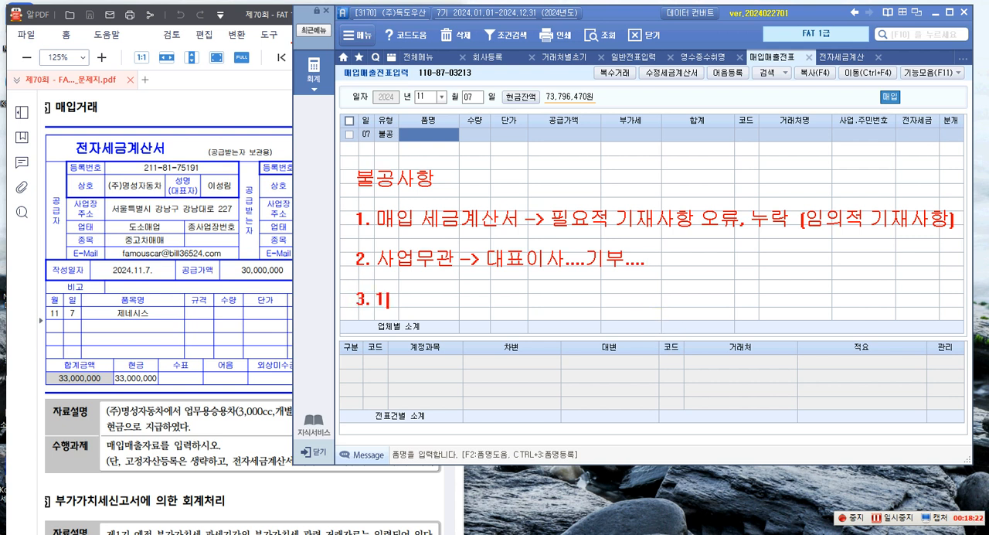
type(",000cc")
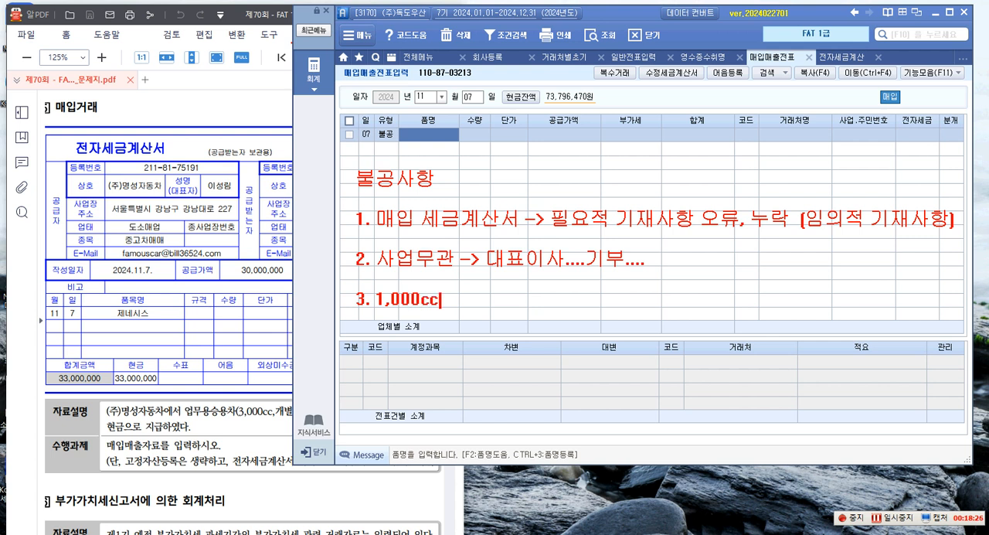
type(" ->")
type("ro")
key("BackSpace")
key("BackSpace")
type("개별")
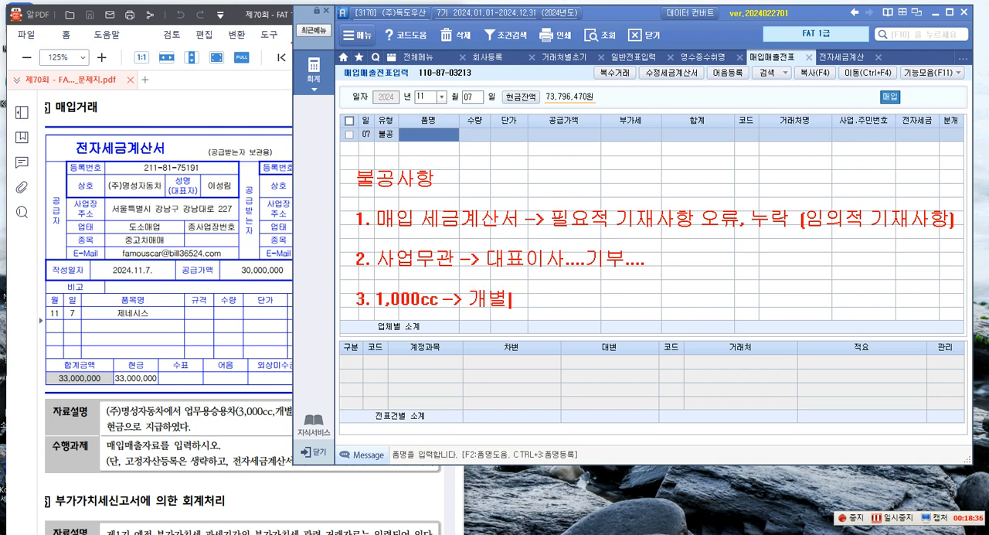
type("소비세 과")
type("세대상")
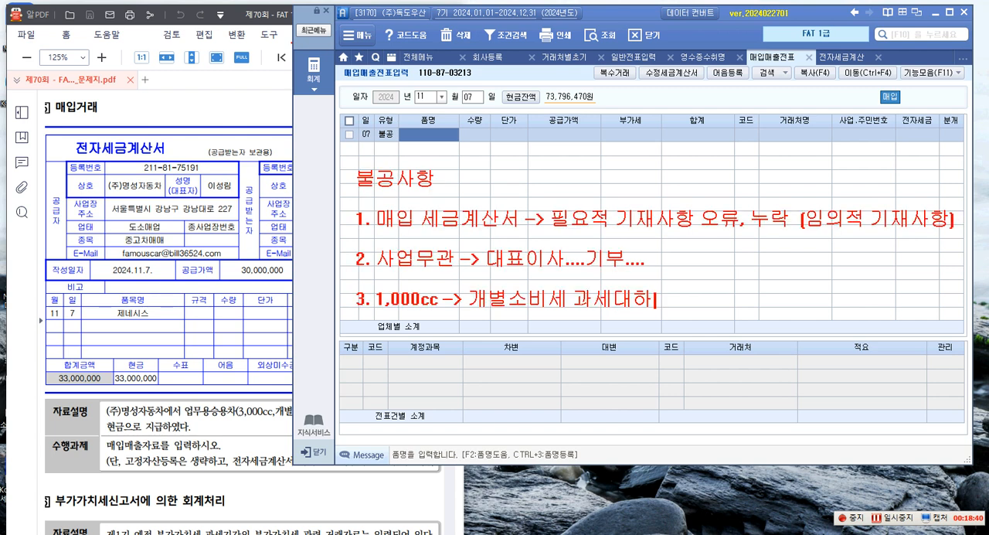
type(" 소형")
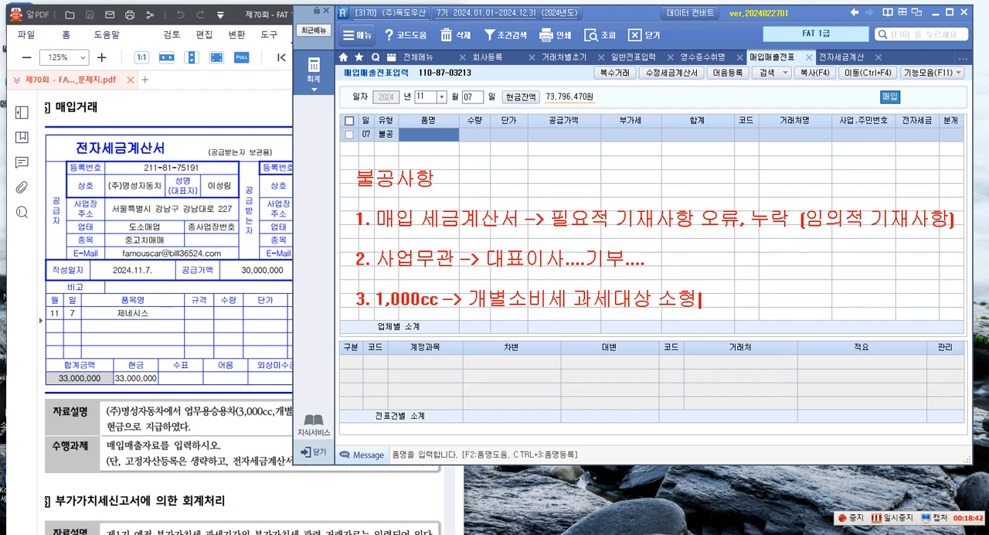
type("승용차 췬")
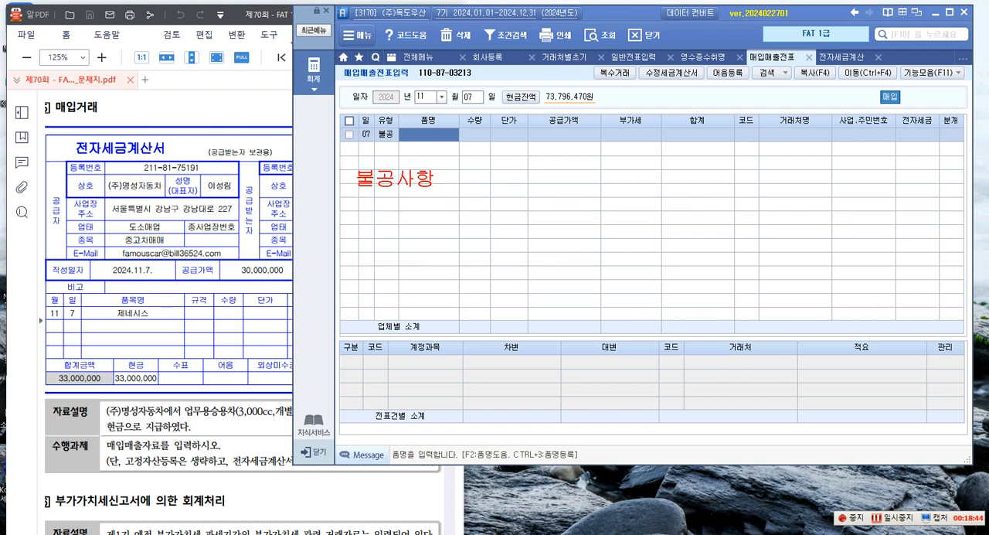
type("득, ")
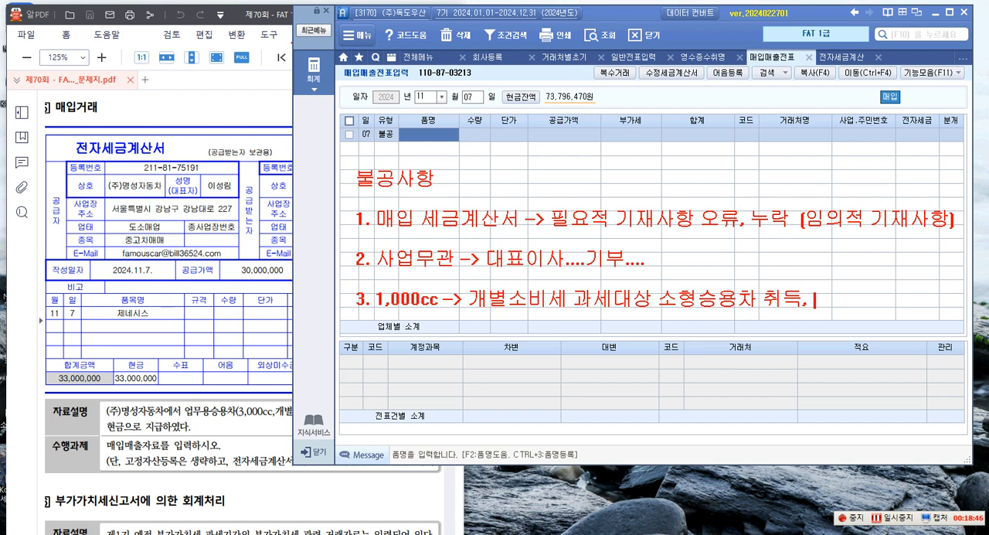
type("유지.....")
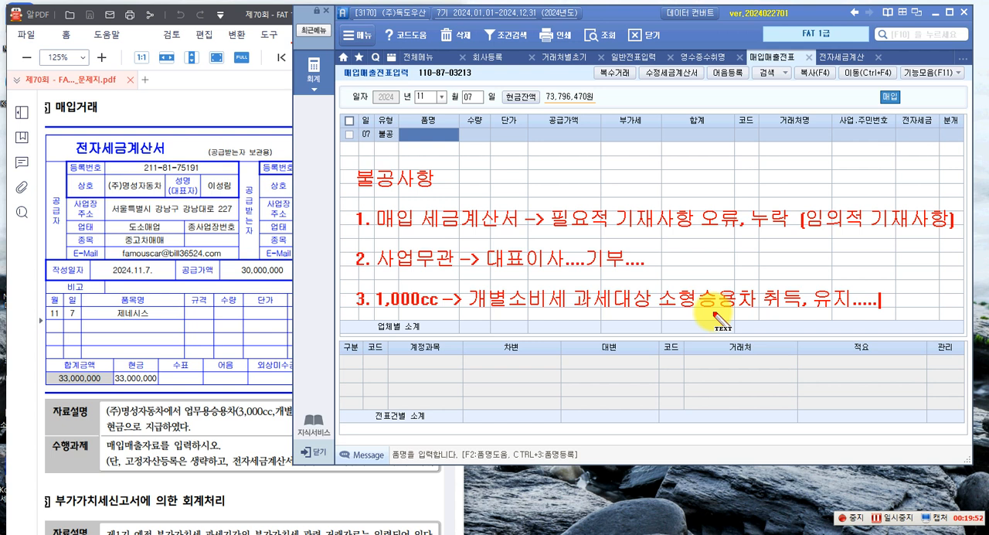
Add the items 4. 접대비 관련, 5. 면세사업 관련 and 6. 토지 관련 to the 불공사항 note
key("Return")
type("4")
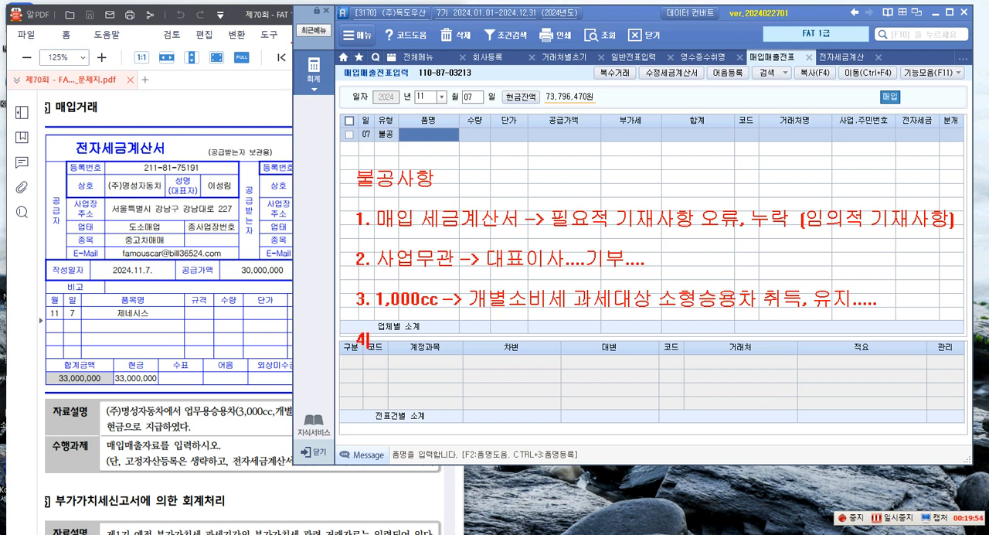
type(". 접대비 관련")
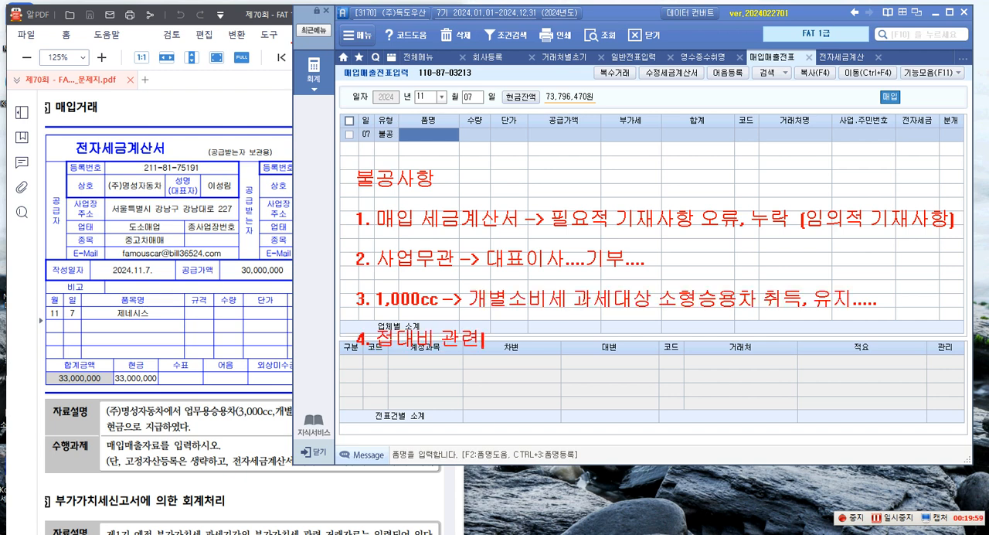
key("Return")
key("Return")
type("5. ")
type("면세사어")
type("업 관련")
key("Return")
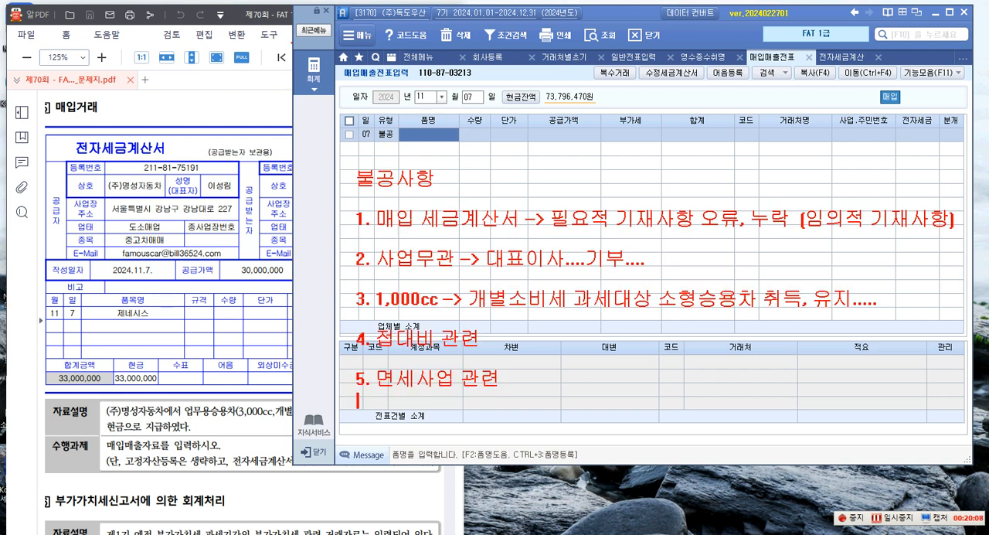
type("6. 토지 관")
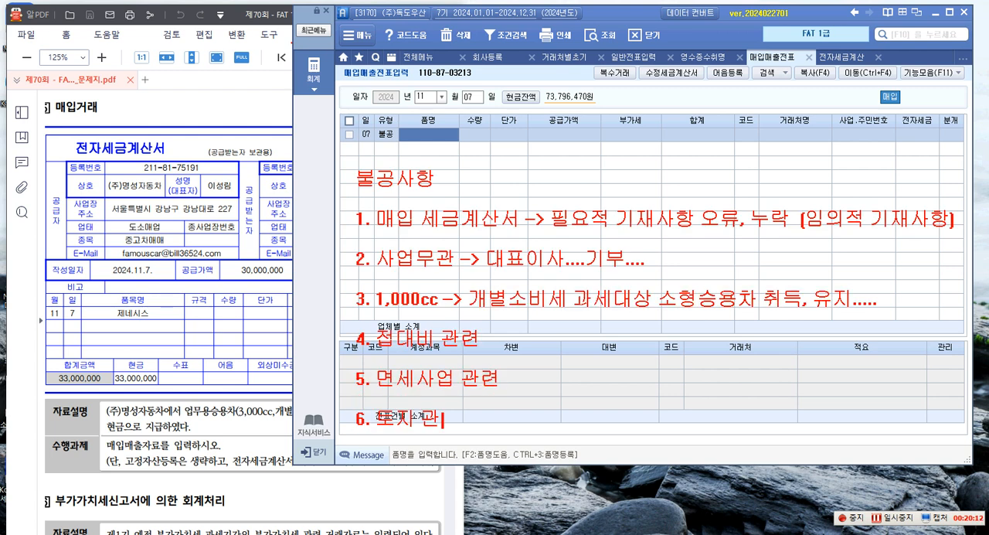
type("련")
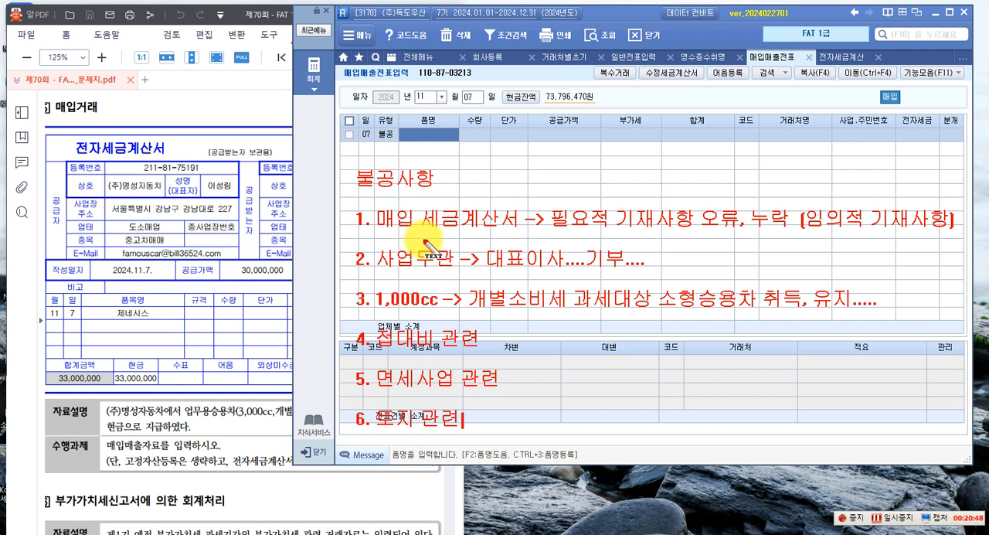
Clear the on-screen note and enter the item 제네시스 with a supply value of 30,000,000 in the 7 November 불공 row
key("Escape")
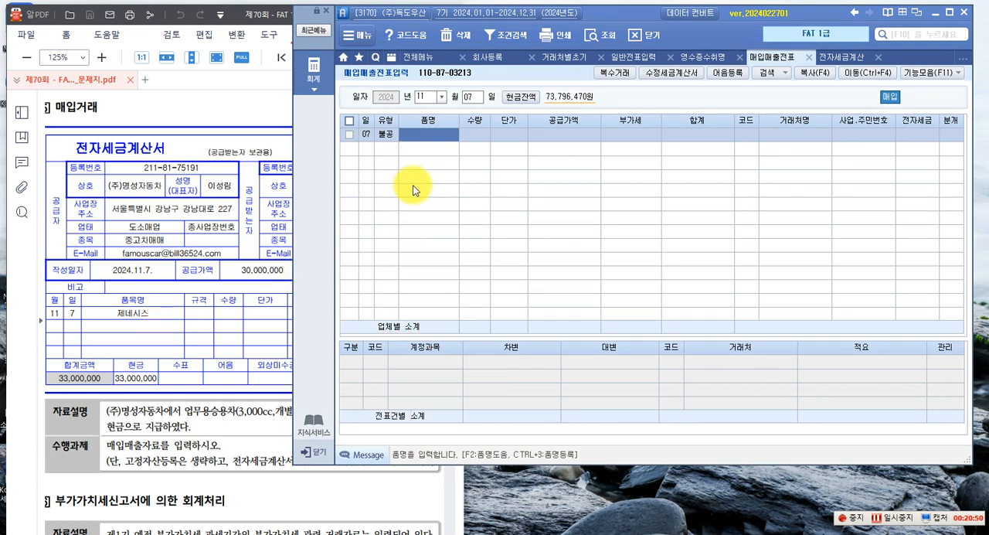
type("제네시스")
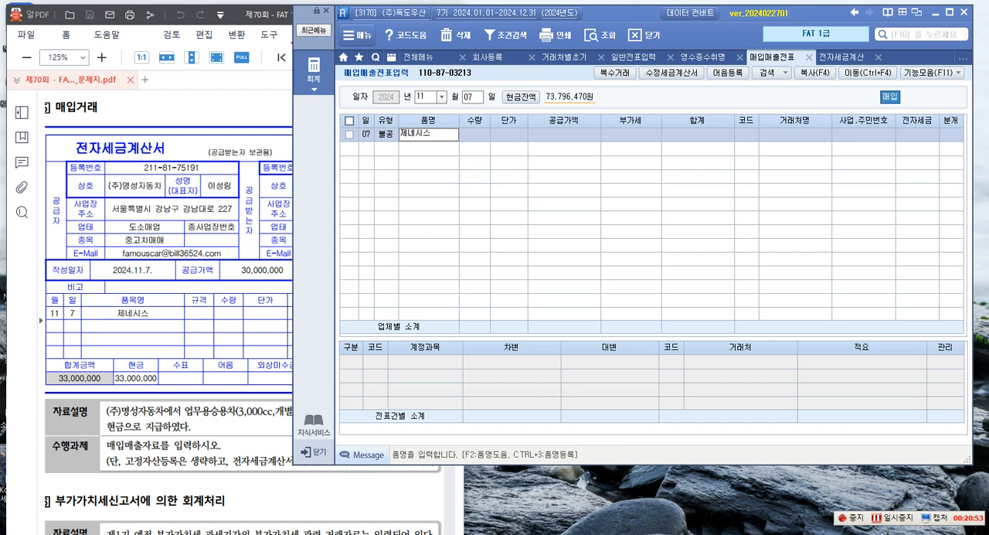
key("Return")
key("Return")
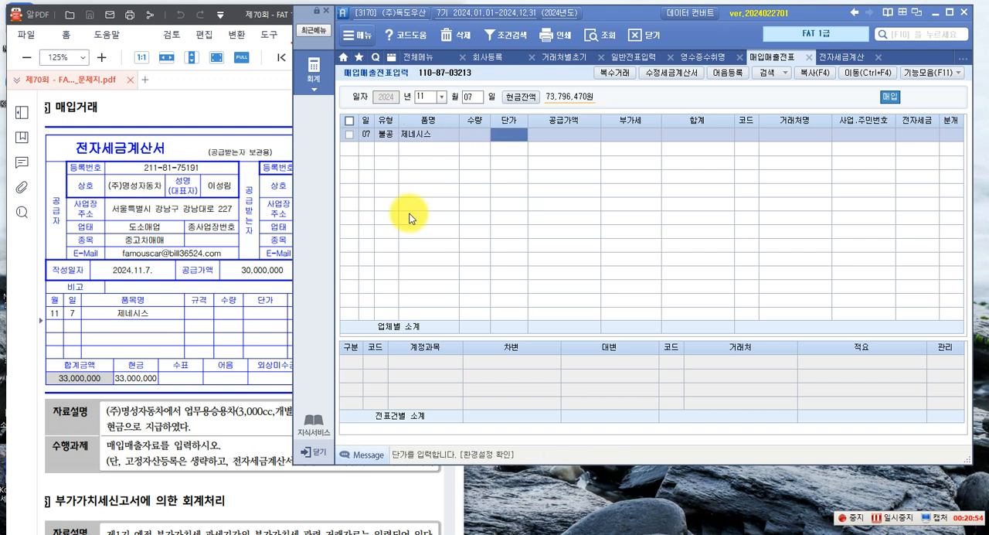
key("Return")
type("30")
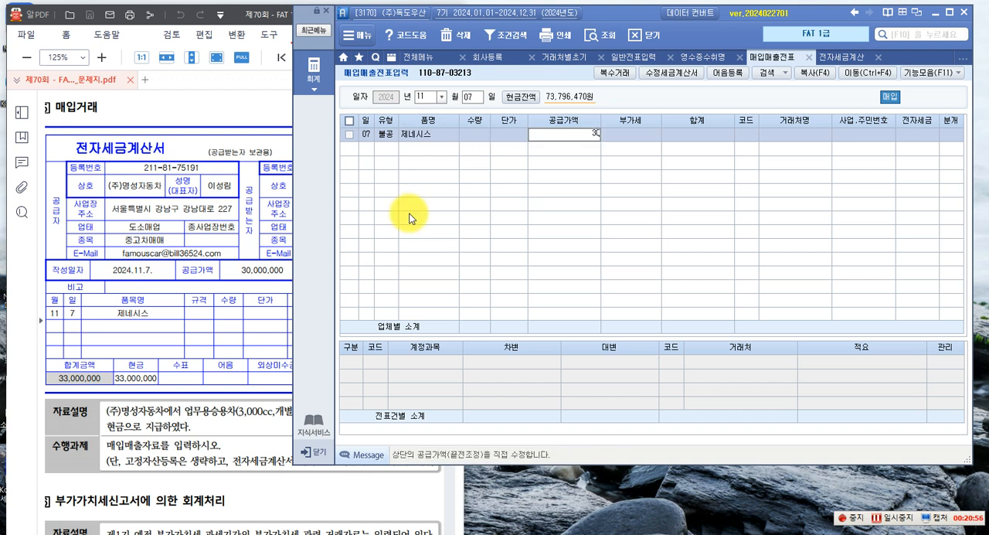
type(",000,000")
key("Return")
Set the supplier to (주)명성자동차, the electronic tax invoice field to 전자입력 and the journal type to 현금
key("Return")
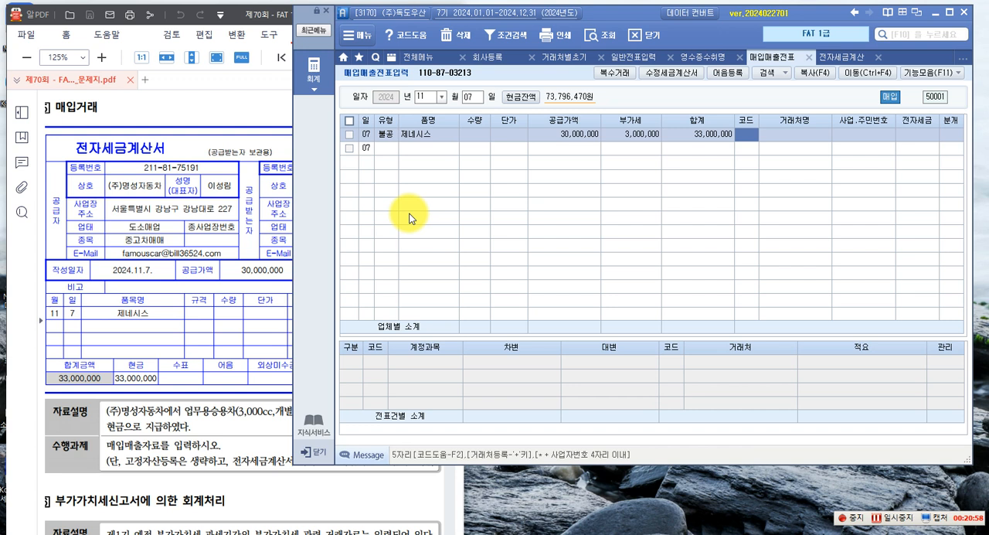
type("명성")
key("Return")
key("Return")
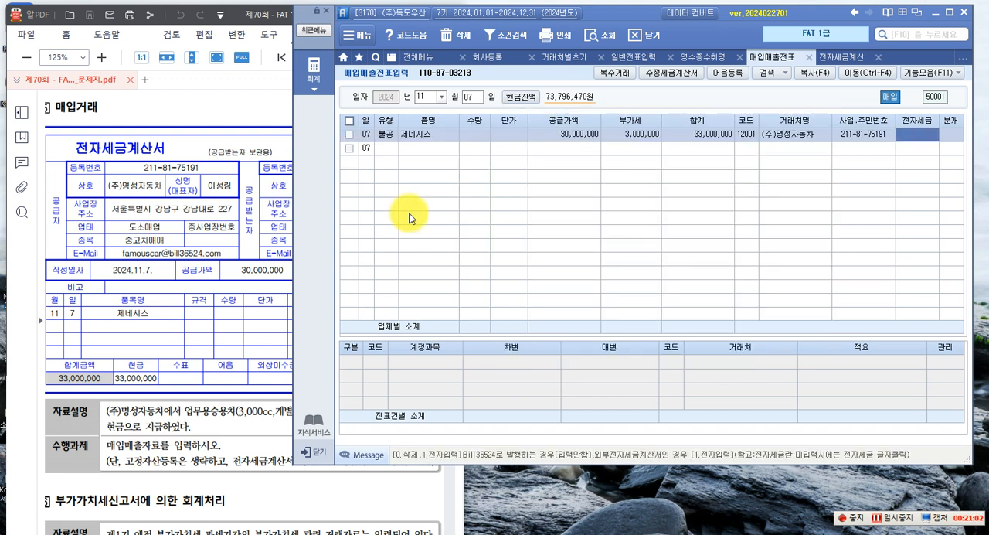
type("1")
key("Return")
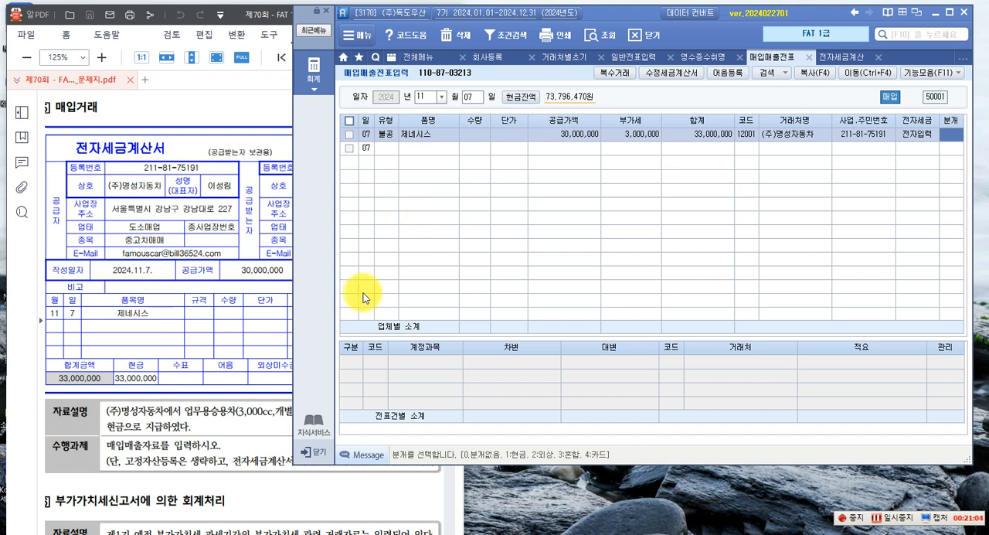
key("Return")
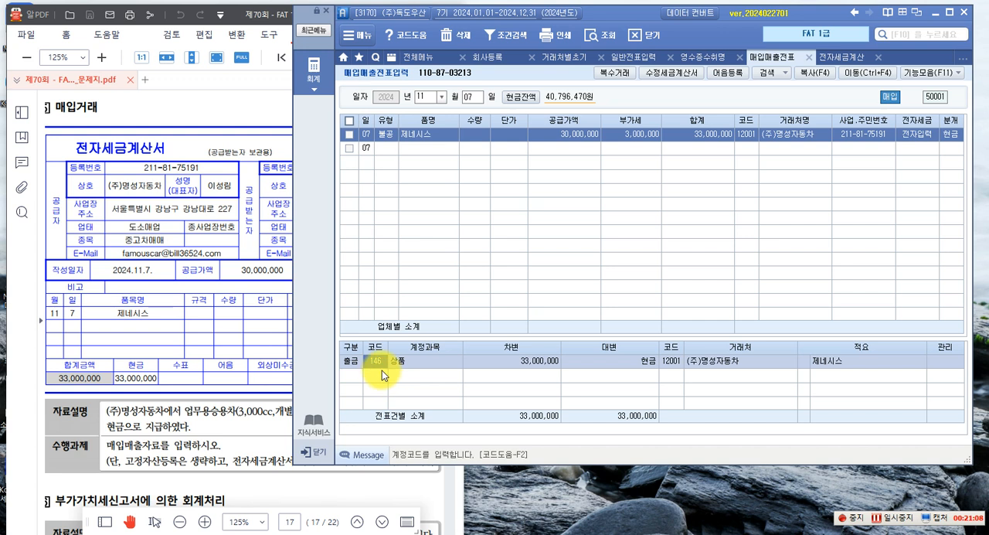
Replace the journal line's account with 208 차량운반구, complete the voucher and reselect the 제네시스 entry to review it
key("F2")
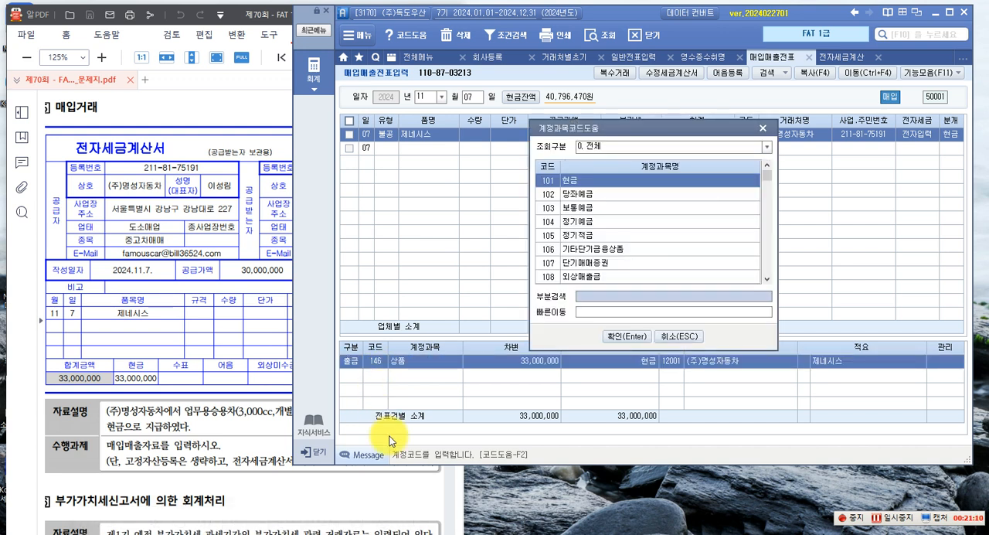
type("차량")
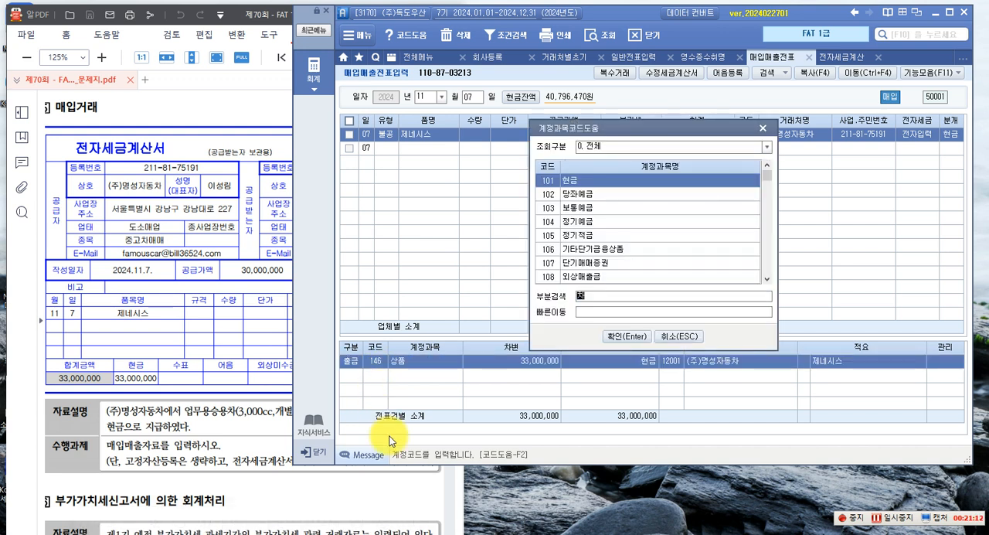
key("Return")
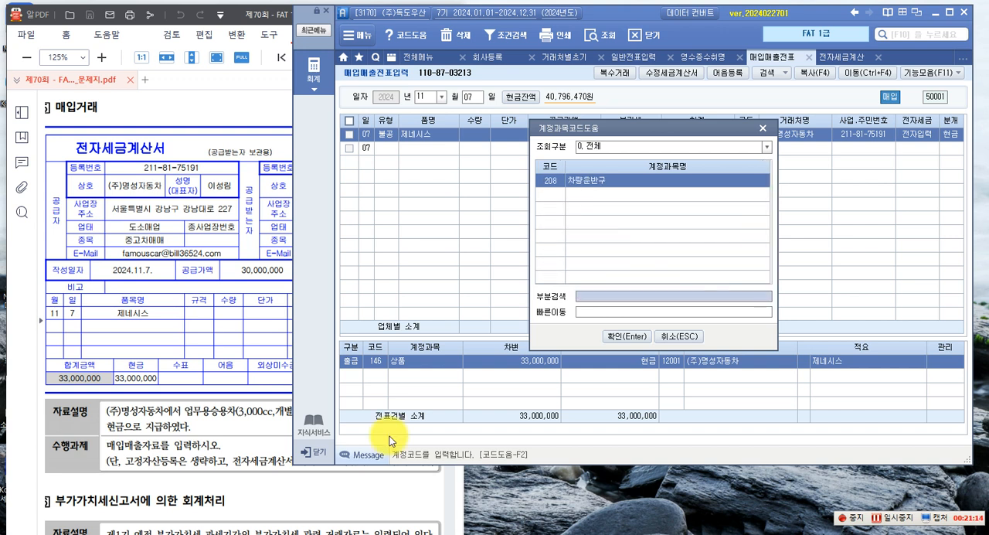
key("Return")
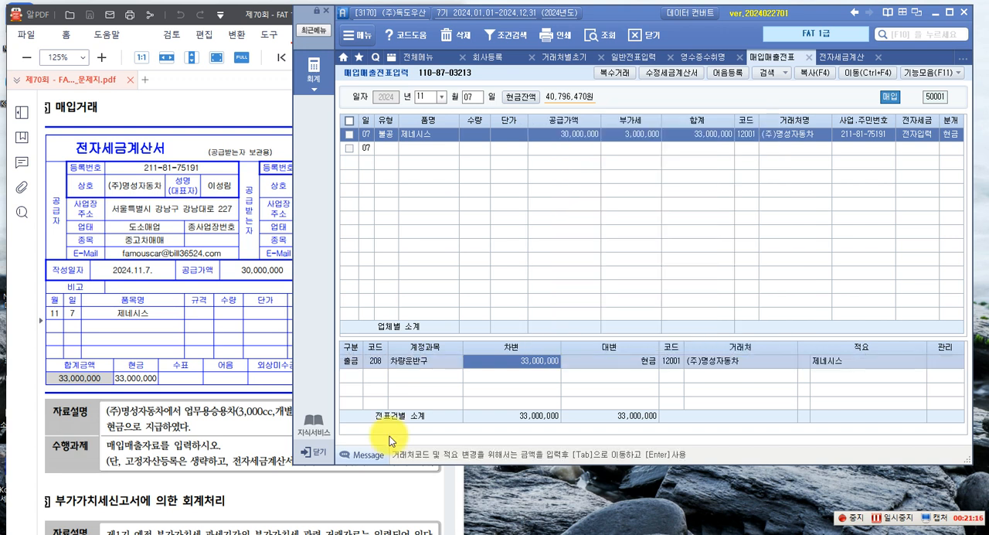
key("Return")
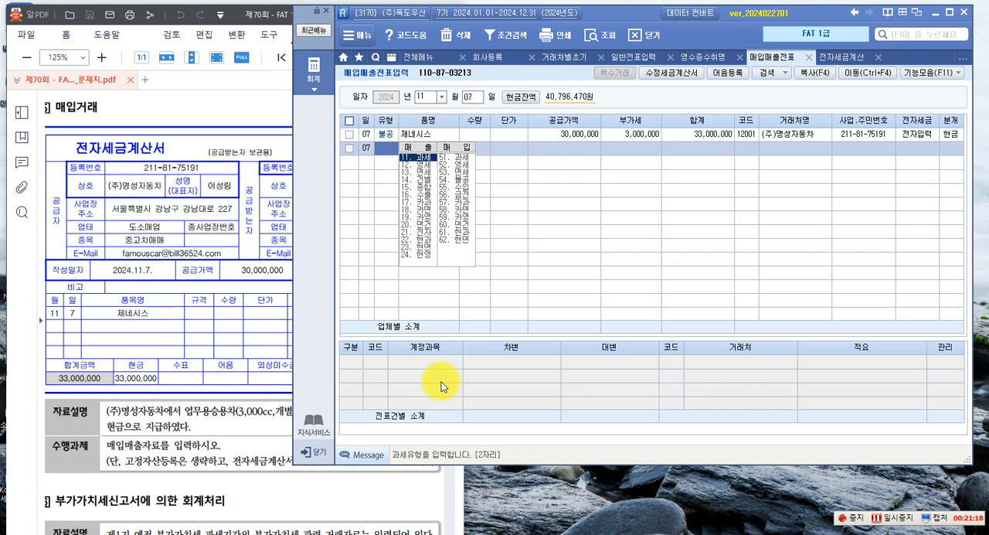
left_click(579, 135)
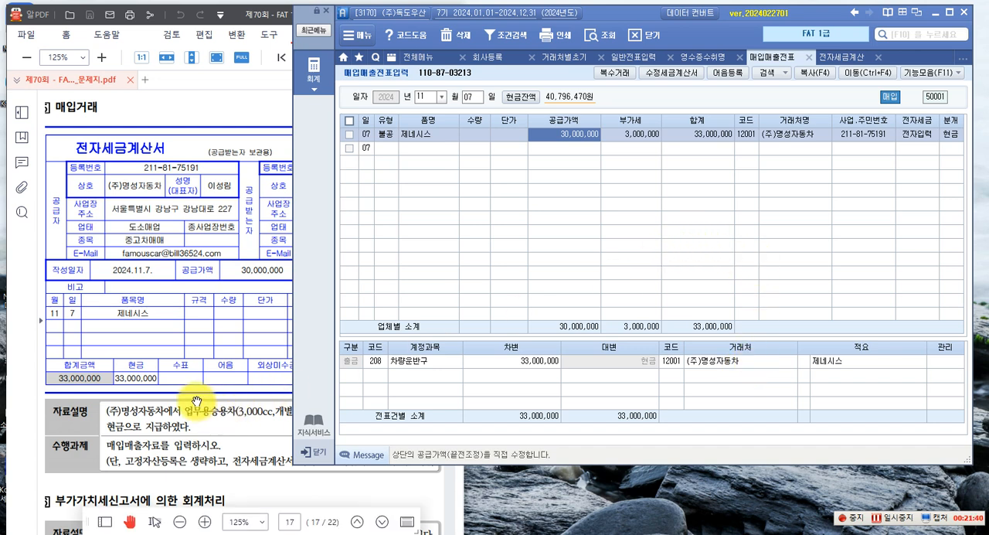
Switch to the exam PDF and read the 부가가치세신고서에 의한 회계처리 task below the 제네시스 invoice
left_click(224, 414)
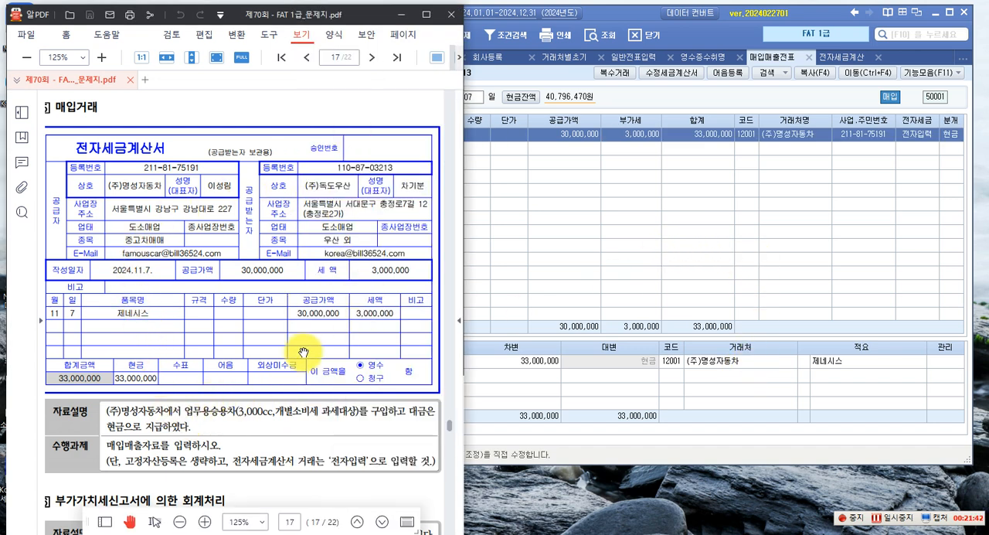
scroll(303, 353, "down", 3)
scroll(247, 349, "down", 3)
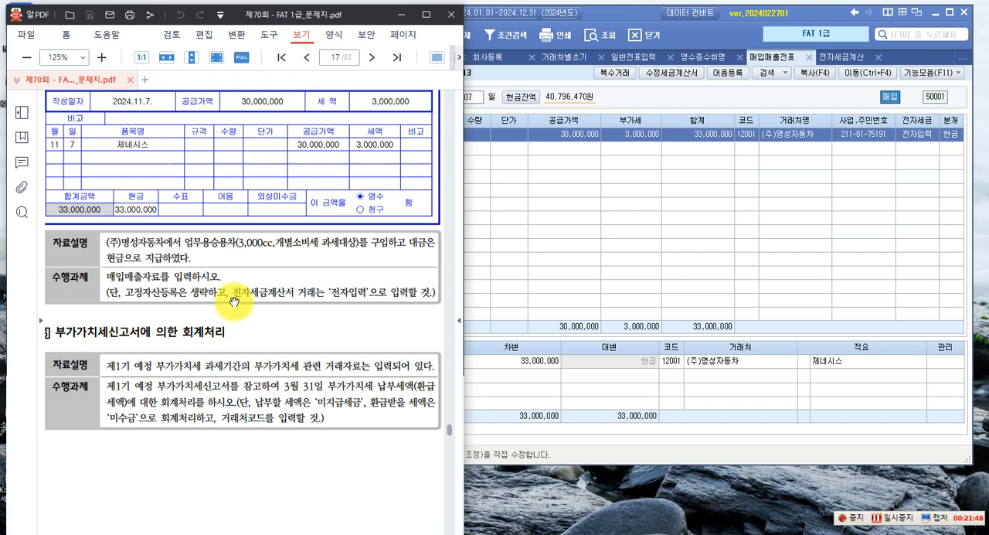
scroll(234, 301, "down", 2)
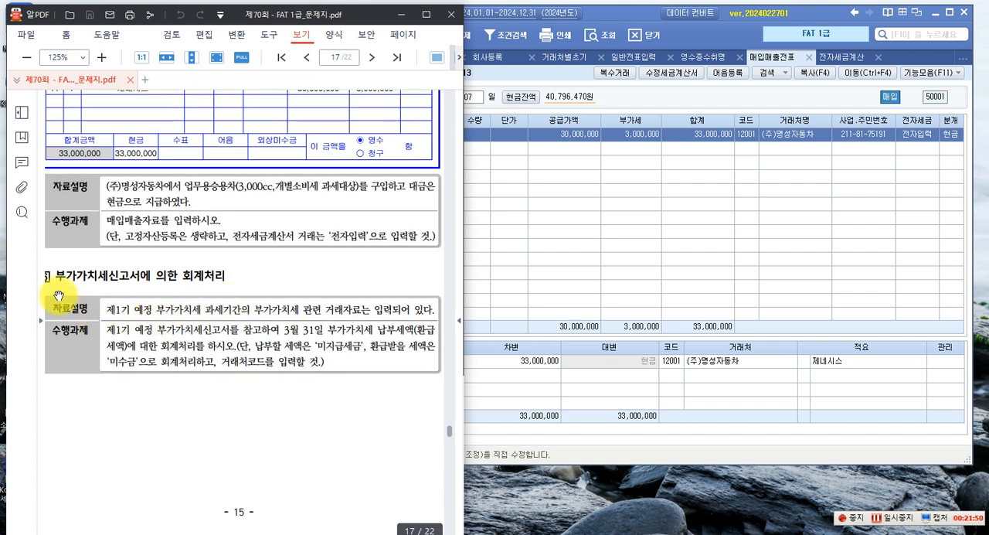
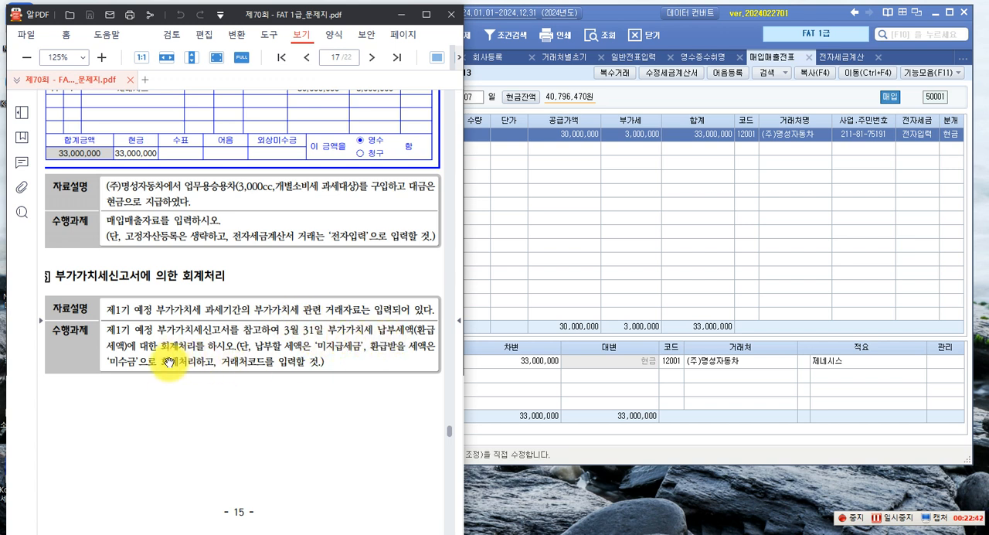
Switch back to the accounting program, open 부가가치세신고서 and load the saved 정기신고 return for 1 January to 31 March 2024
left_click(510, 271)
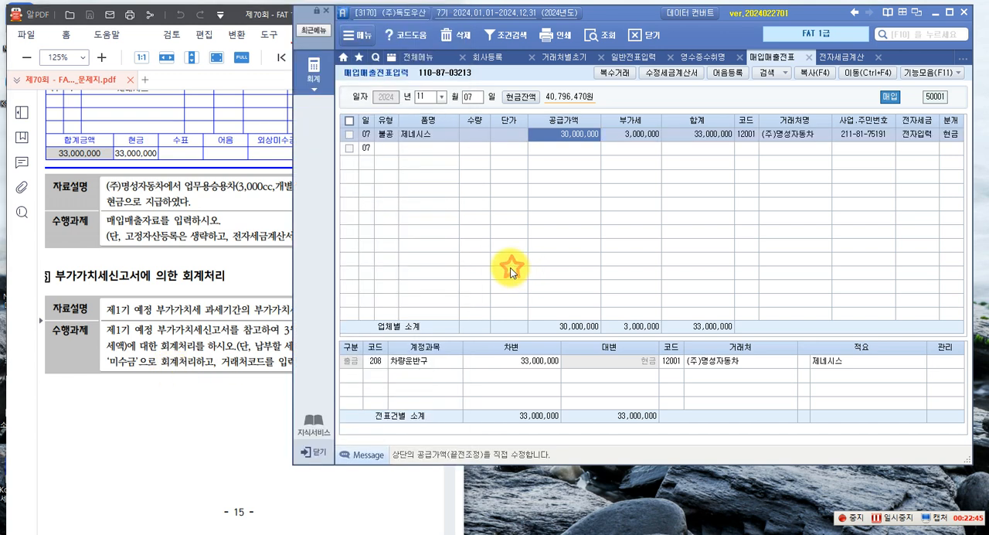
left_click(313, 68)
left_click(393, 295)
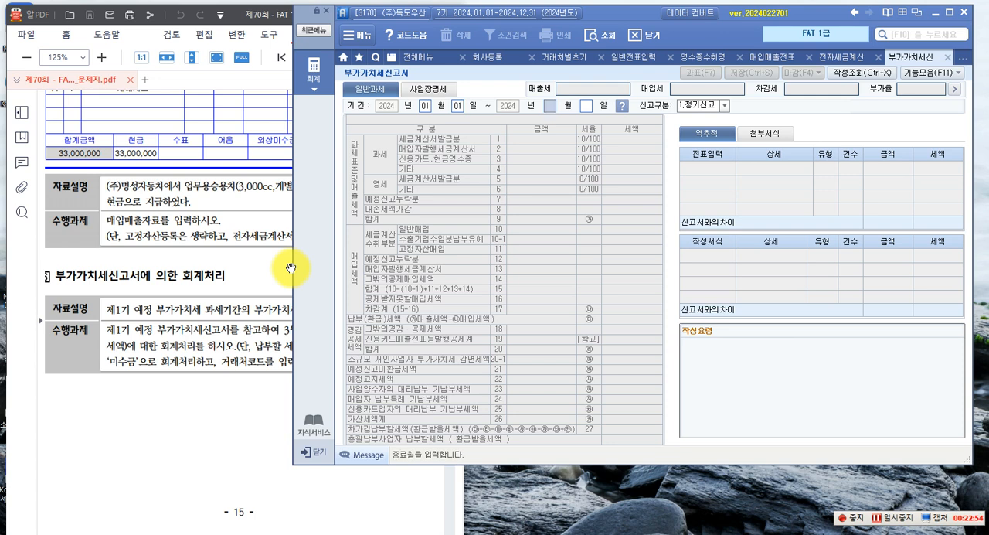
type("1")
key("Return")
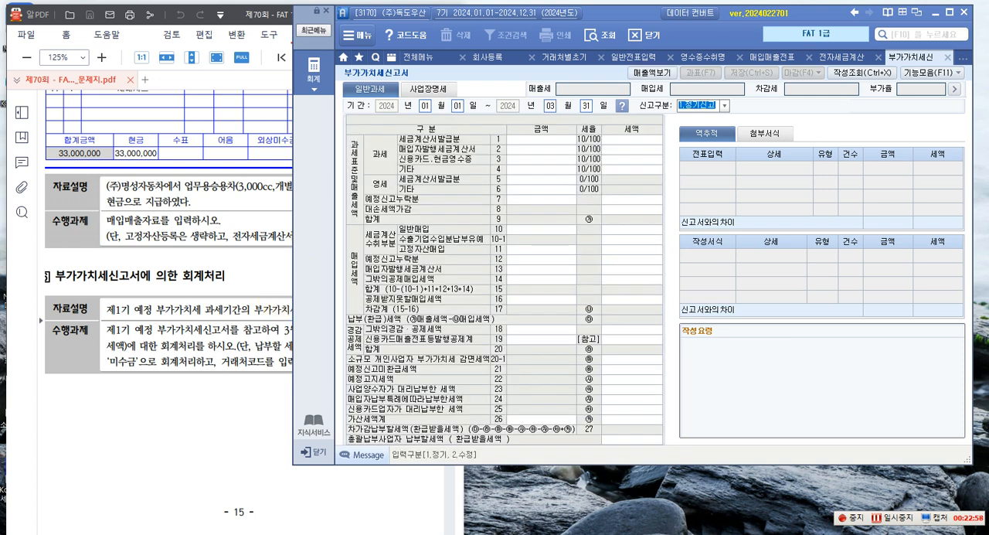
key("Return")
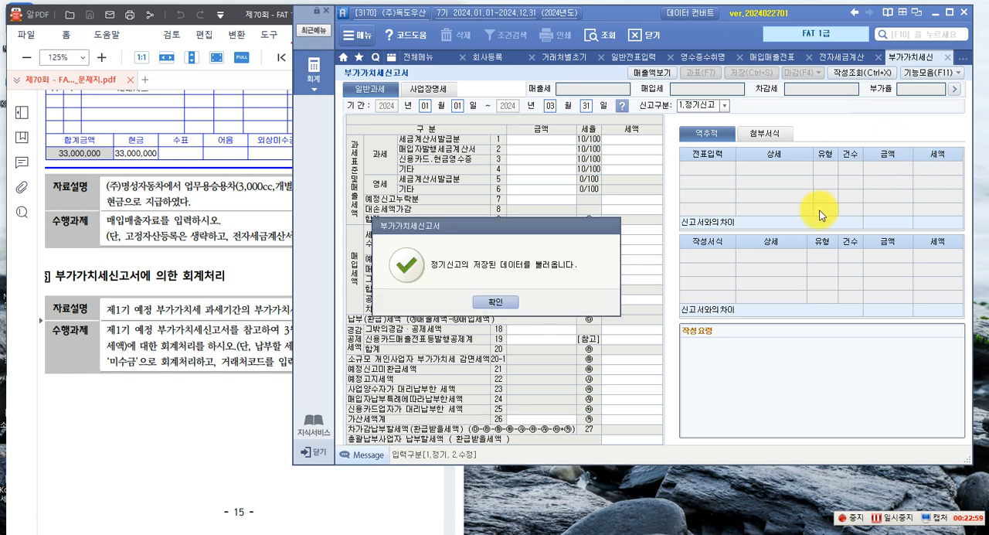
left_click(493, 301)
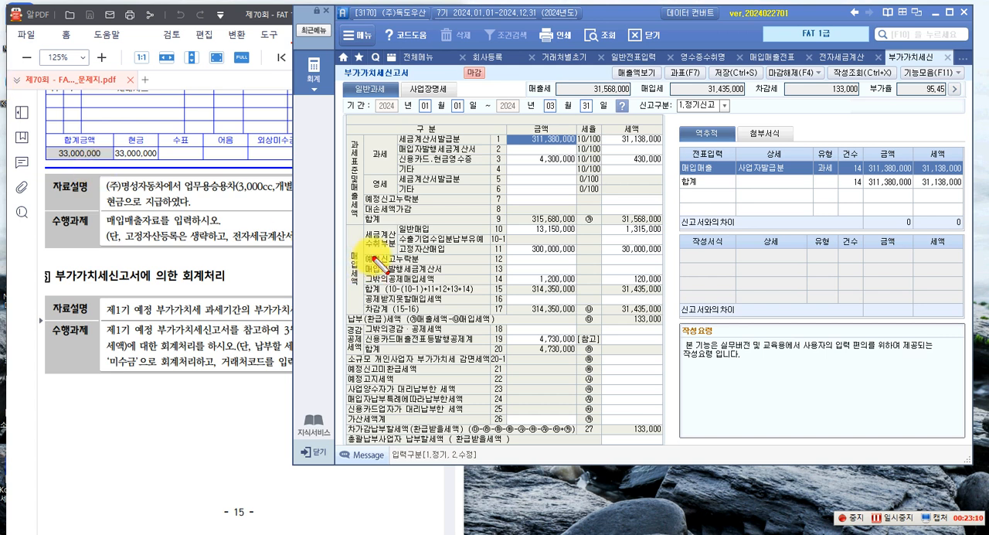
Outline the 매출세액 section and its total tax, the 매입세액 section and its 차감계 tax, and the 납부(환급)세액 row on screen
left_click_drag(347, 140, 361, 224)
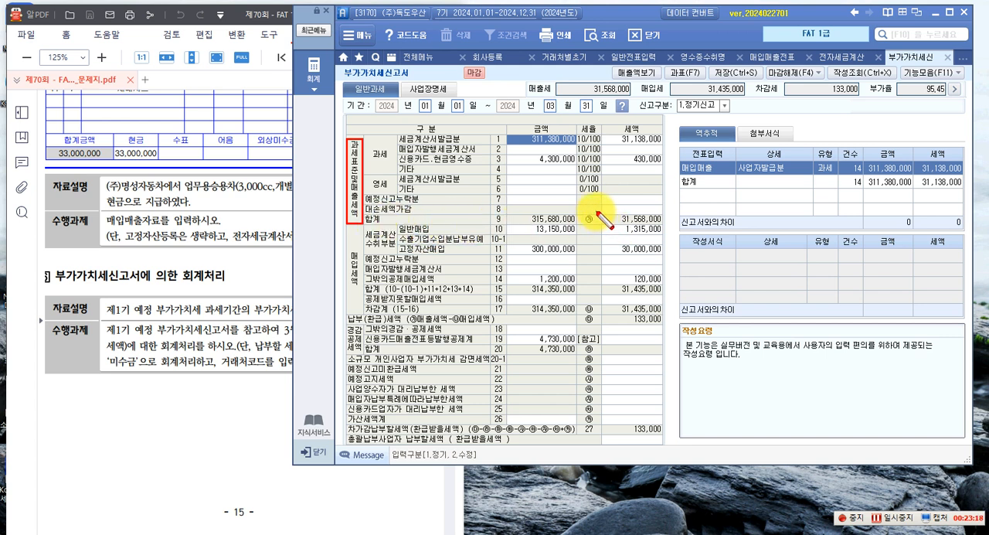
left_click_drag(596, 211, 663, 226)
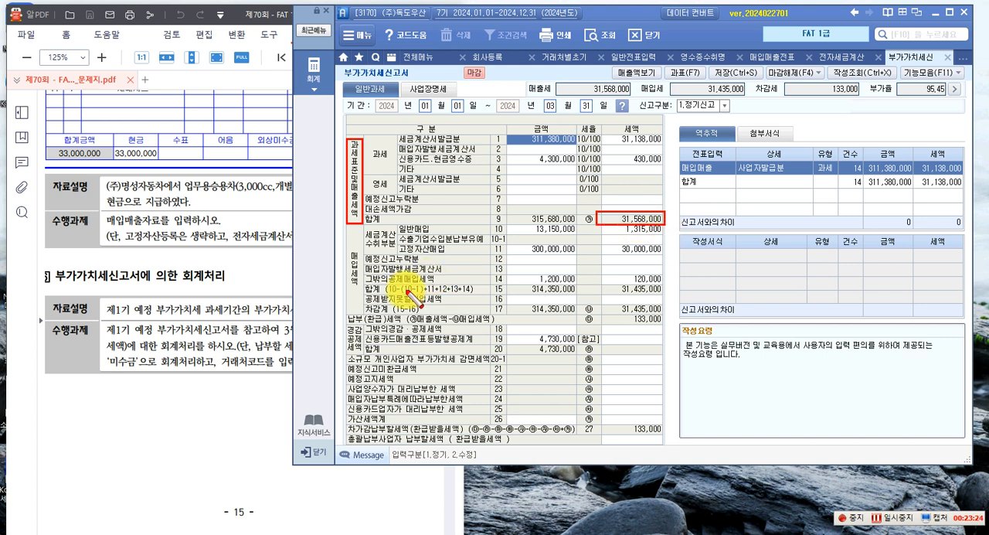
mouse_move(346, 230)
left_mouse_down()
mouse_move(347, 305)
mouse_move(366, 312)
left_mouse_up()
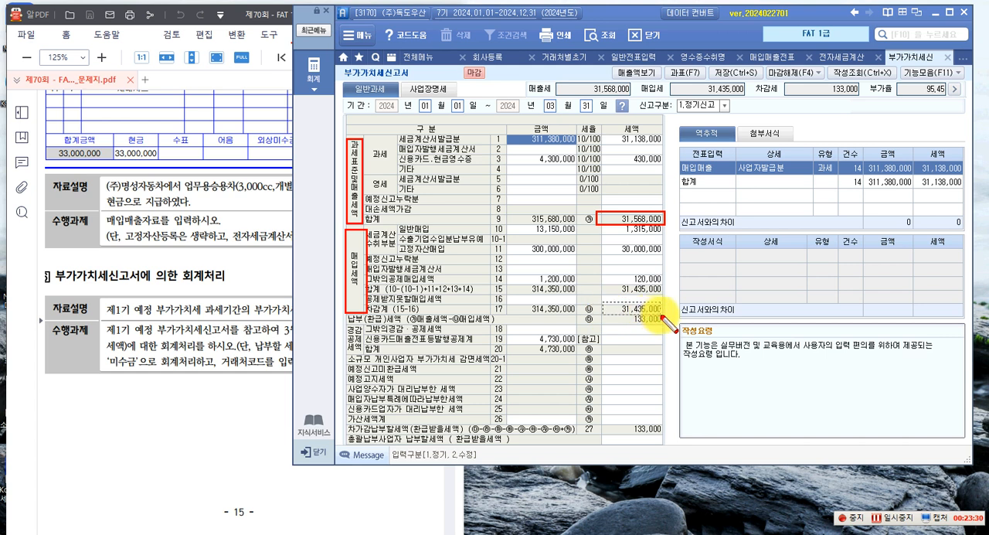
left_click_drag(663, 315, 602, 302)
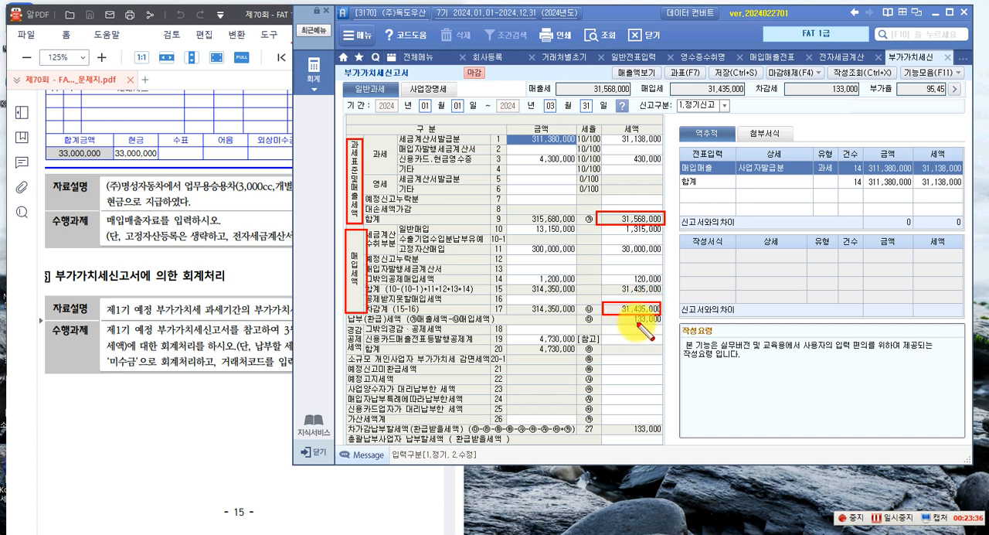
mouse_move(348, 312)
left_mouse_down()
mouse_move(629, 332)
mouse_move(647, 320)
mouse_move(665, 337)
mouse_move(662, 324)
left_mouse_up()
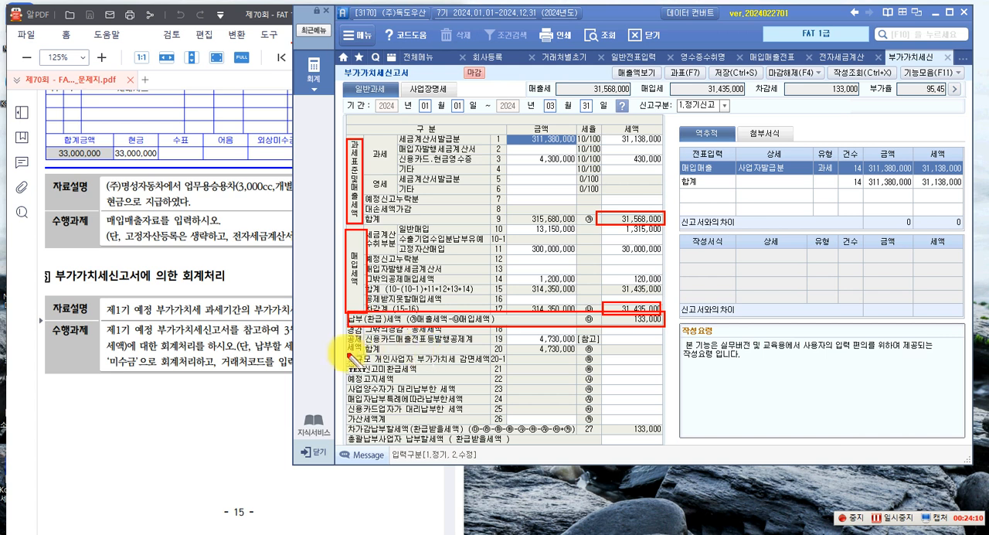
Write an on-screen note for 03.31 with the debit side (차) 부가세예수금 31,568,000
left_click(344, 376)
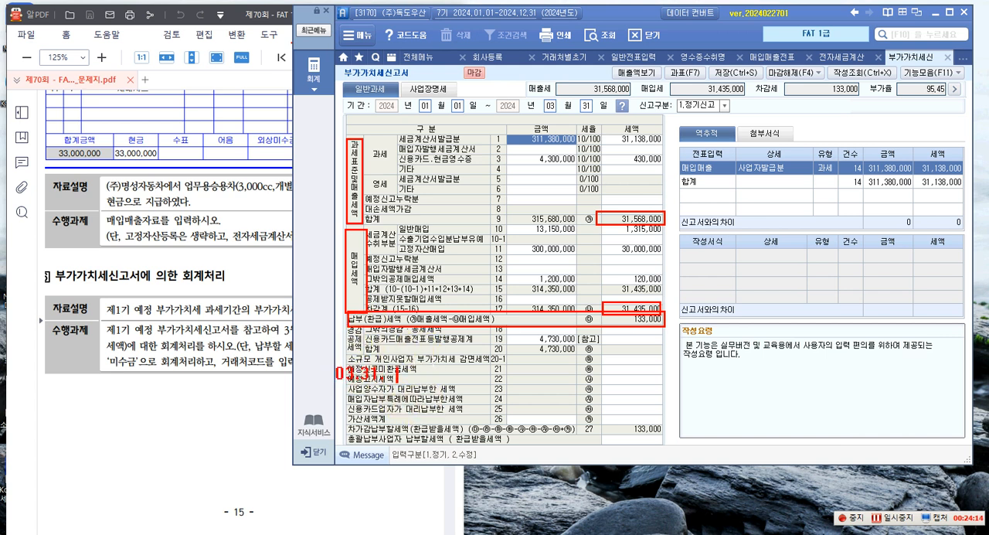
type("03.31. [사] 부가세예")
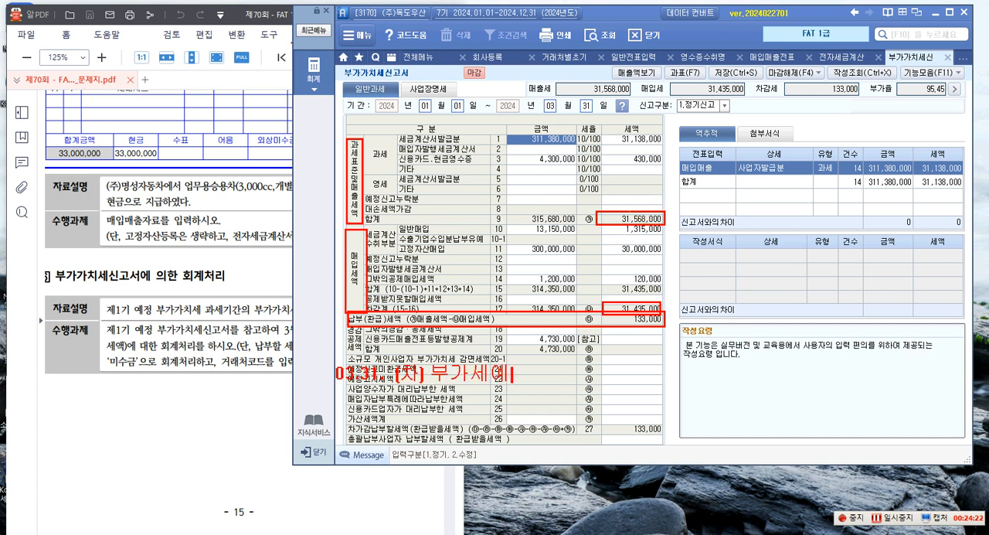
type("수그ㅁ")
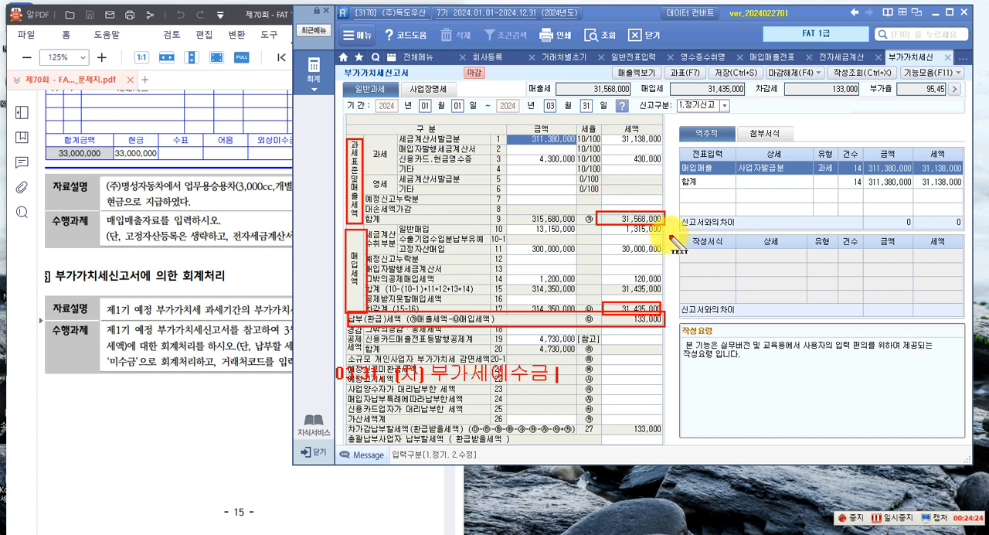
type(" 31")
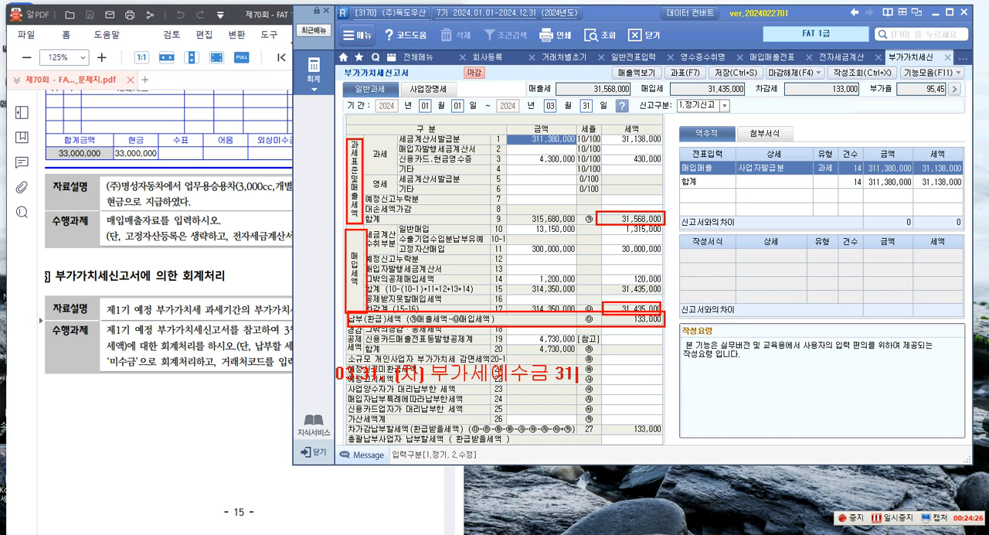
type(",568,000")
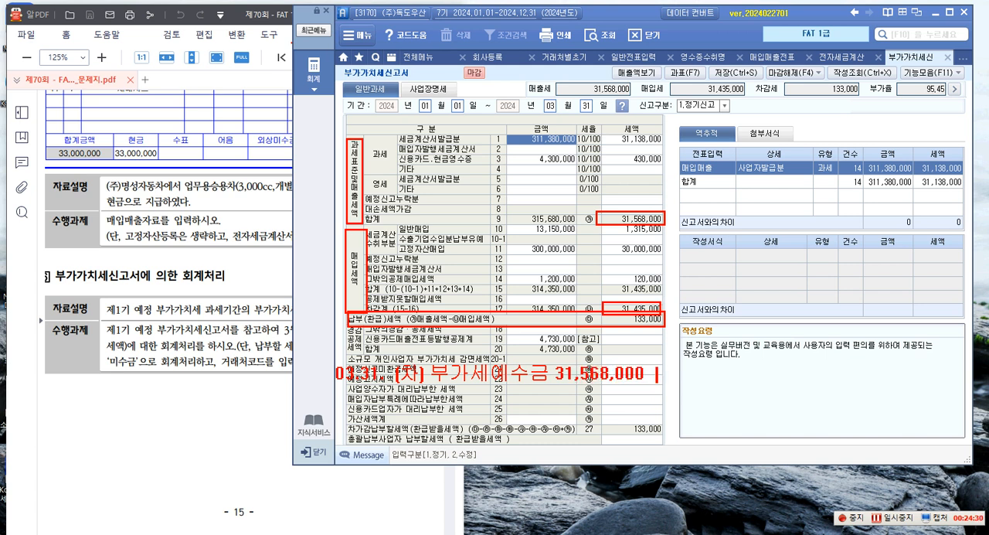
type(" [대")
Add the credit side (대) 부가세대급금 31,435,000 and 미지급세금 133,000 to the note, and clear all on-screen markings
type("부가세대그")
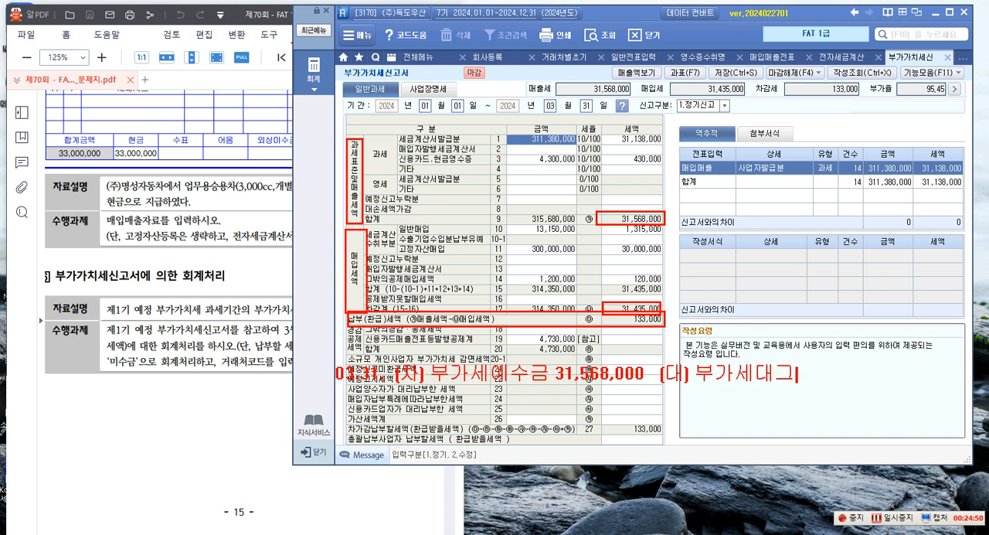
type("금 31,435,0")
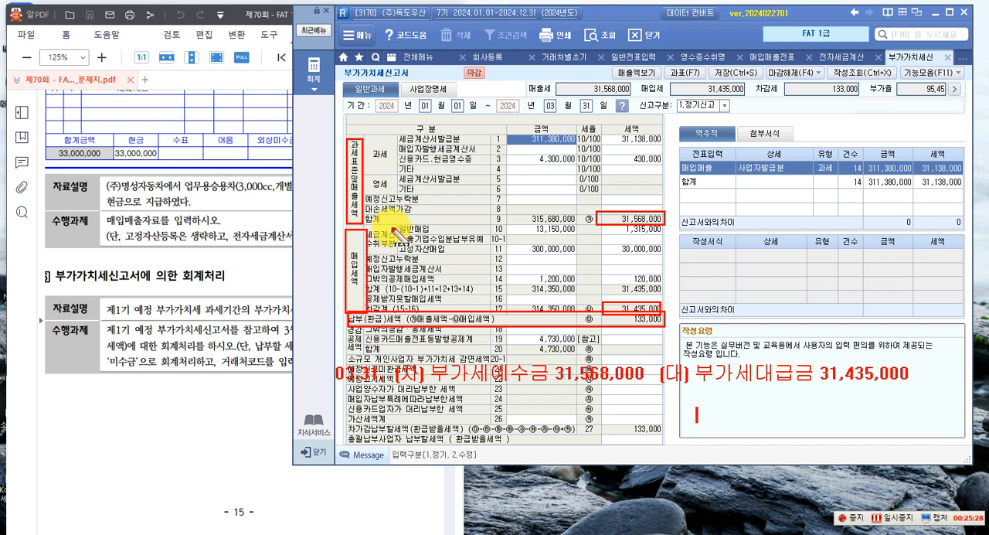
type("미지급세그")
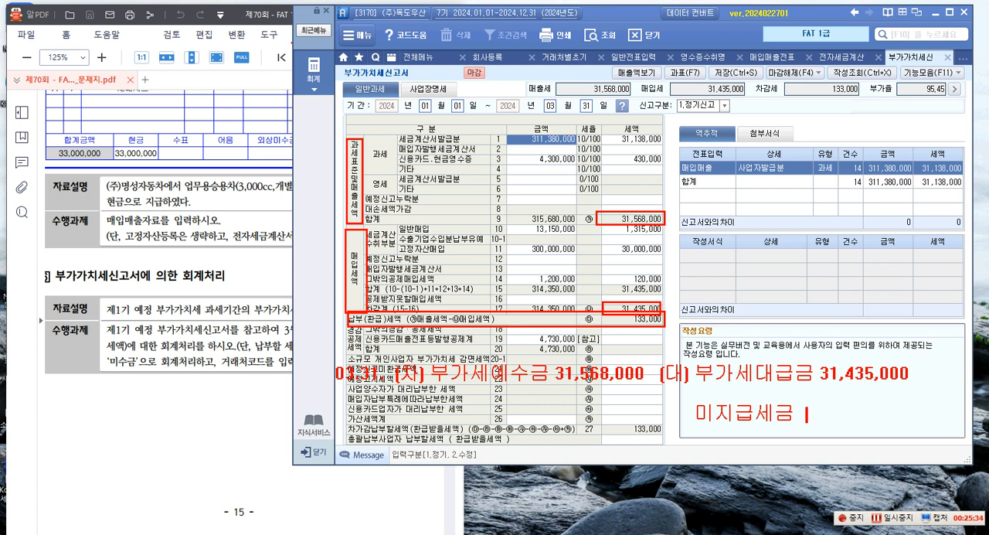
type(" 133")
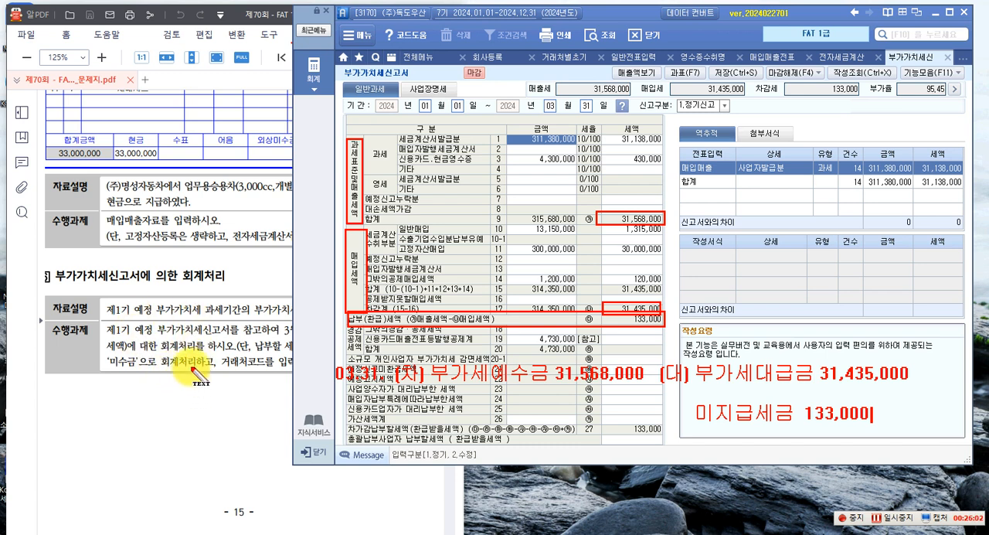
key("Escape")
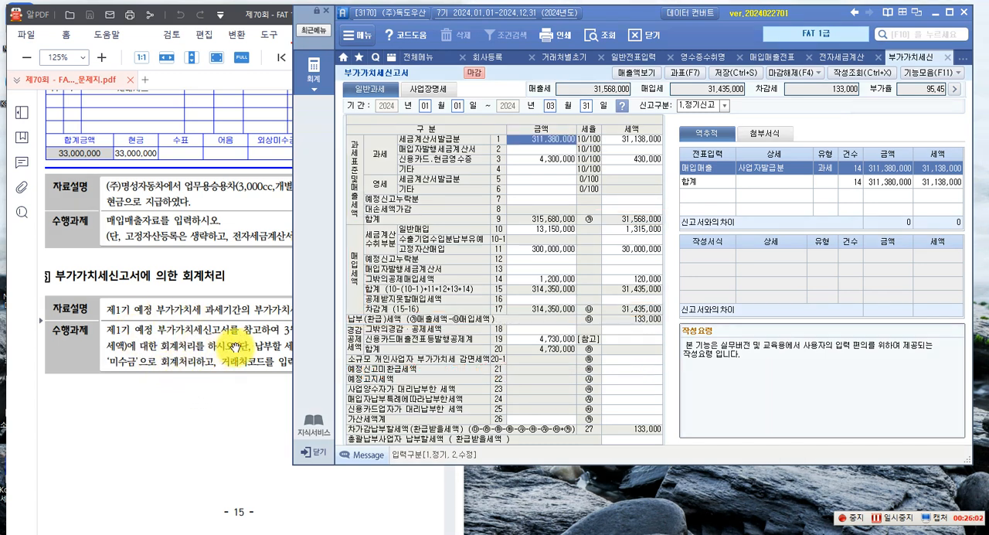
Go to 일반전표입력 and set the voucher date to 31 March
left_click(639, 60)
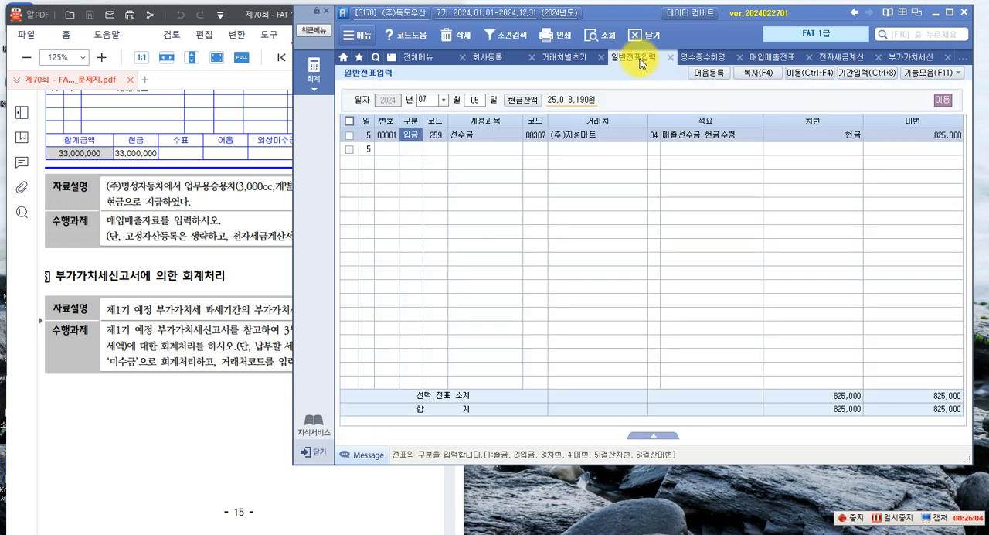
left_click(443, 100)
left_click(438, 131)
type("31")
left_click(432, 148)
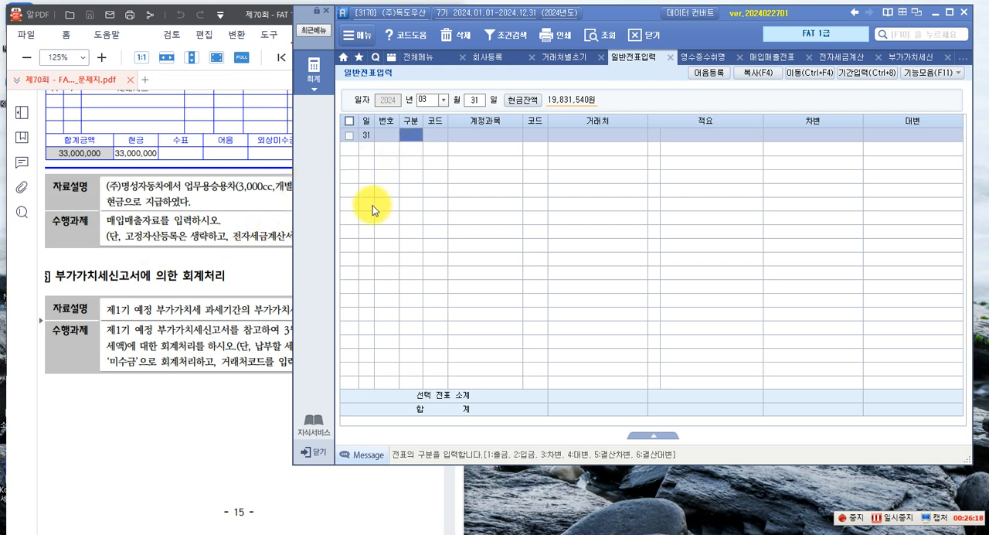
Enter a 차변 line for account 255 부가세예수금 with an amount of 31,568,000
type("3")
key("Return")
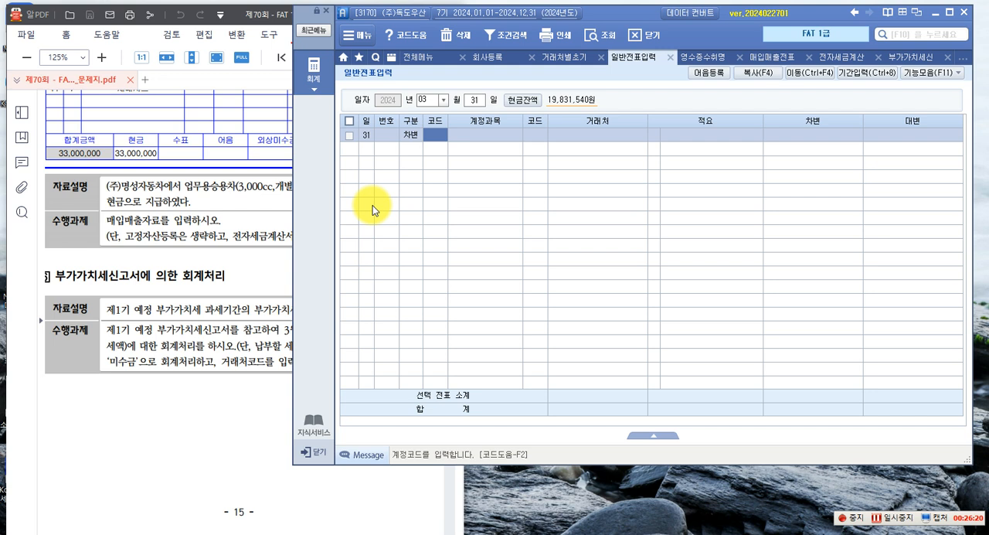
type("255")
key("Return")
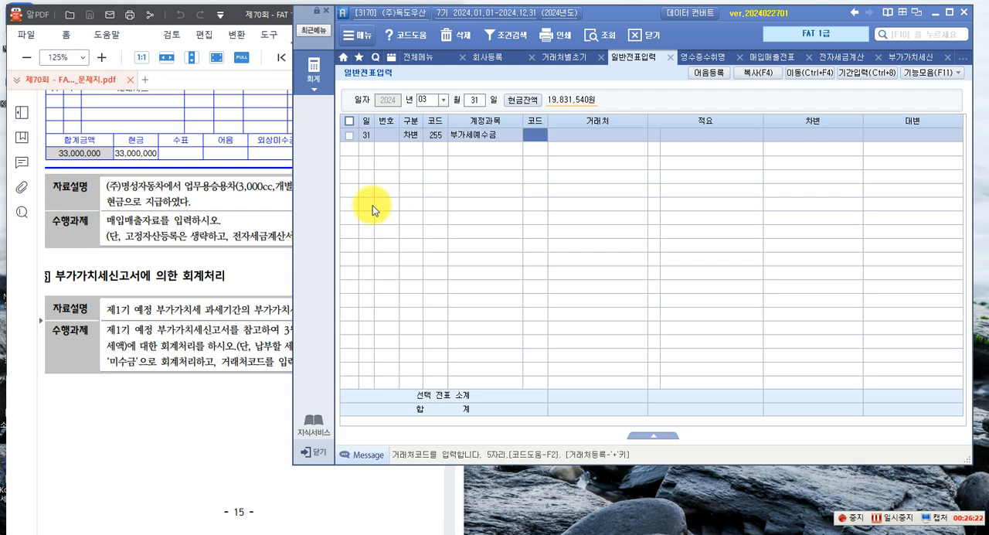
key("Return")
key("Return")
key("Return")
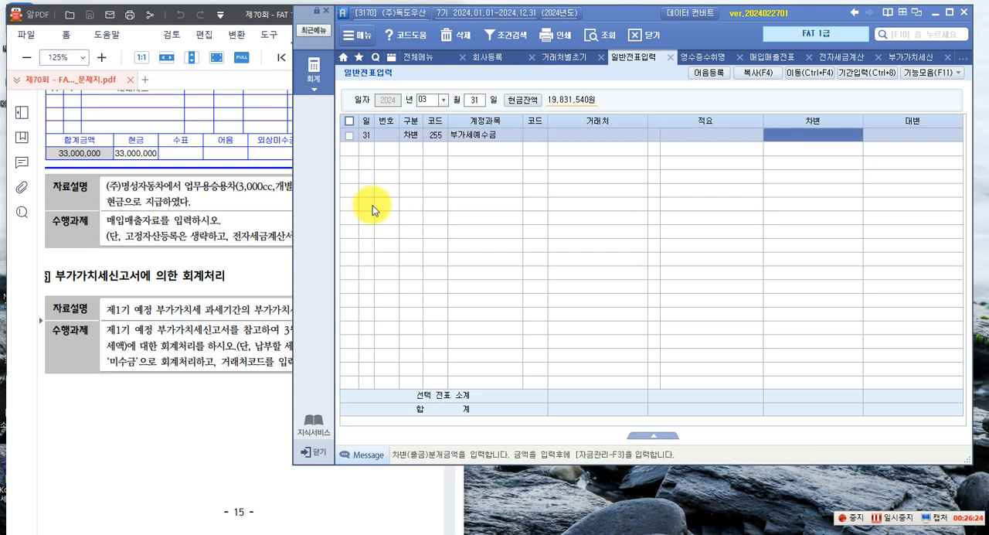
type("31,568")
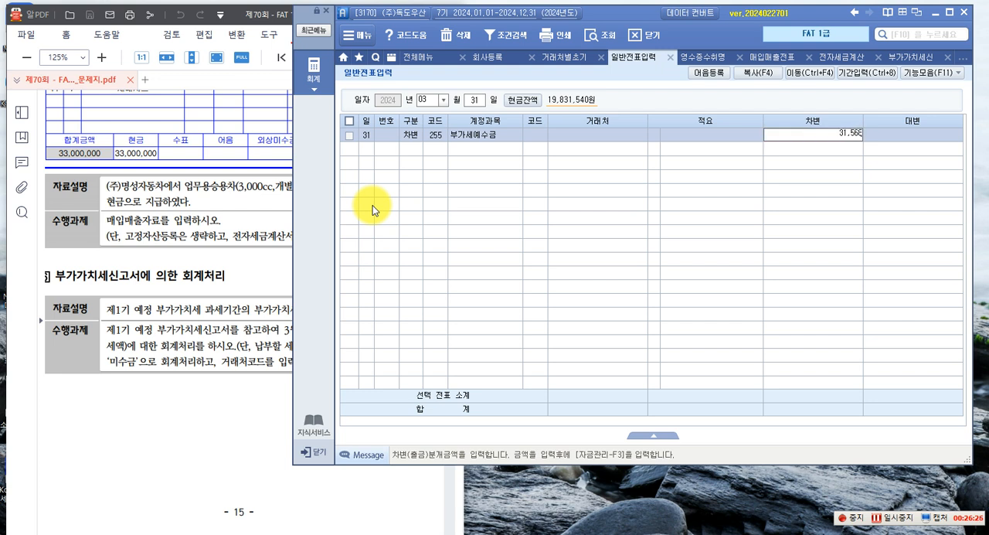
key("Return")
Enter a 대변 line for account 135 부가세대급금 with an amount of 31,435,000
type("4")
key("Return")
type("135")
key("Return")
key("Return")
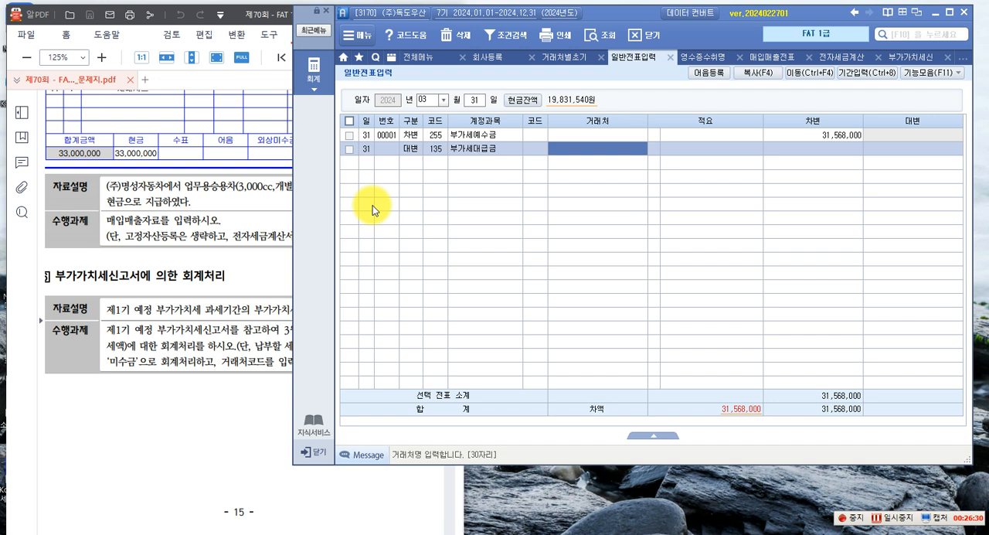
key("Return")
key("Return")
type("1,435,000")
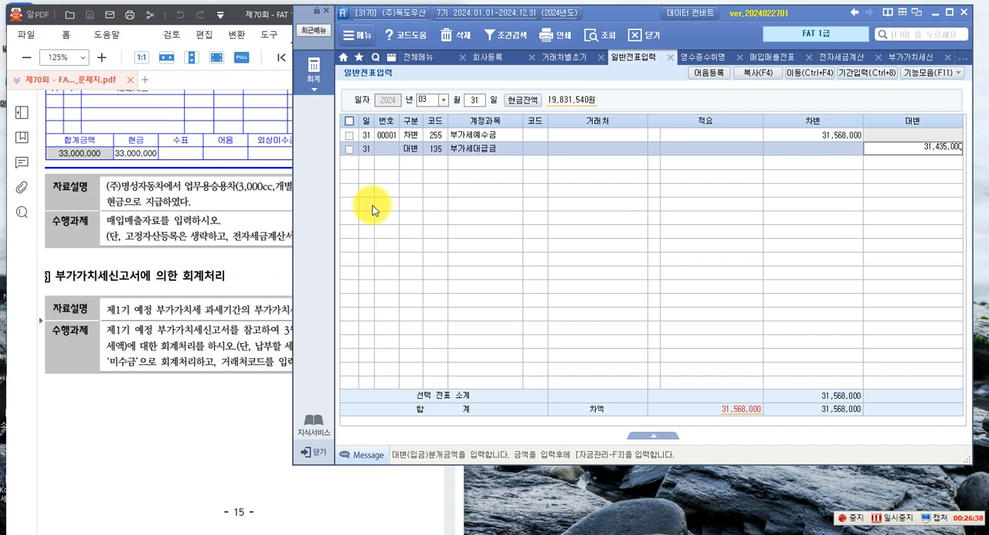
type("1435000")
key("Return")
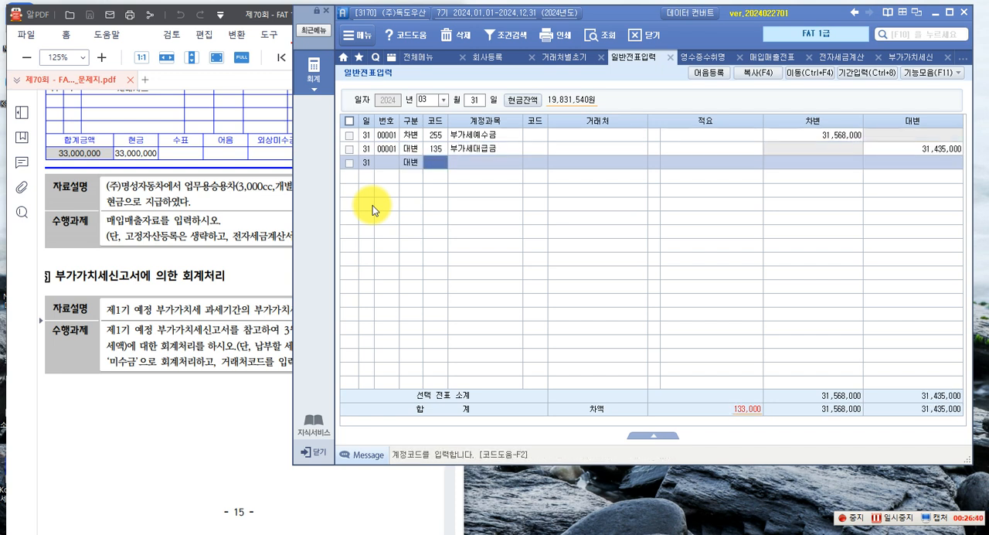
Complete the voucher with a 대변 line for account 261 미지급세금, trading partner 서대문세무서 and an amount of 133,000
type("261")
key("Return")
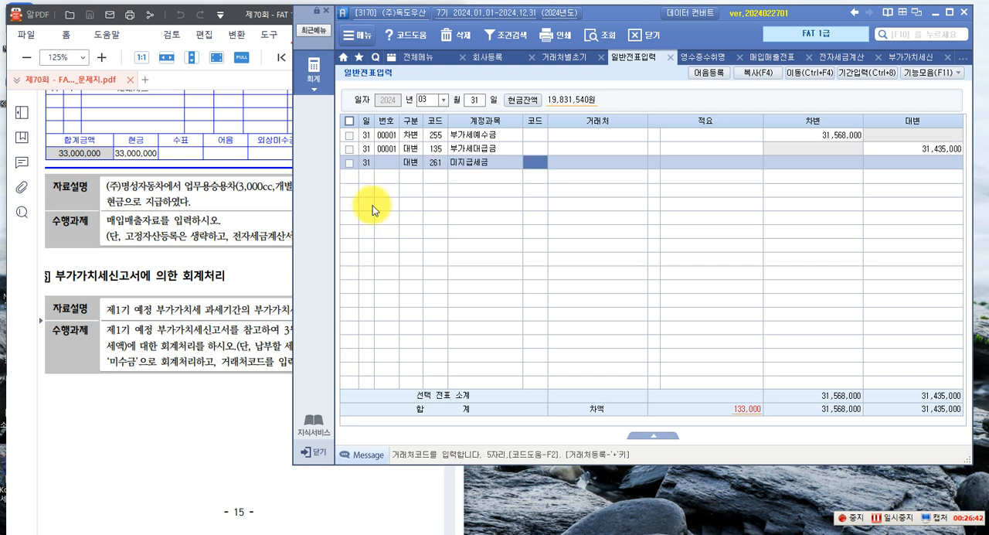
key("Return")
key("shift+Tab")
key("F2")
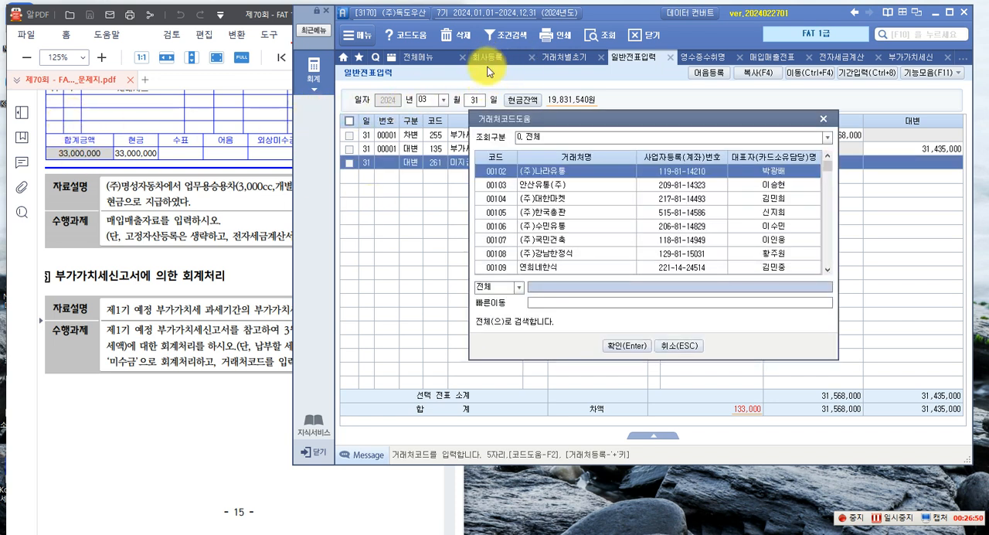
type("세")
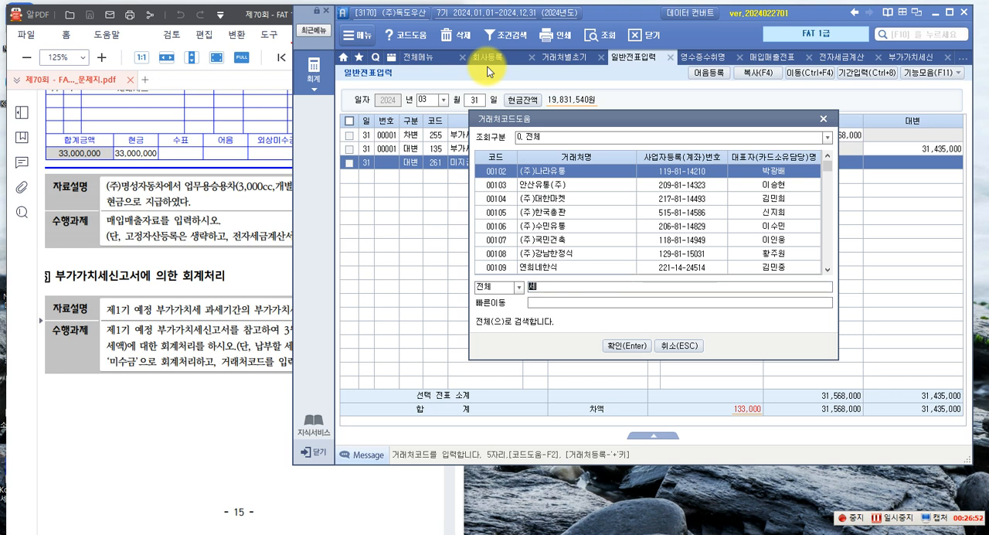
type("별")
key("Return")
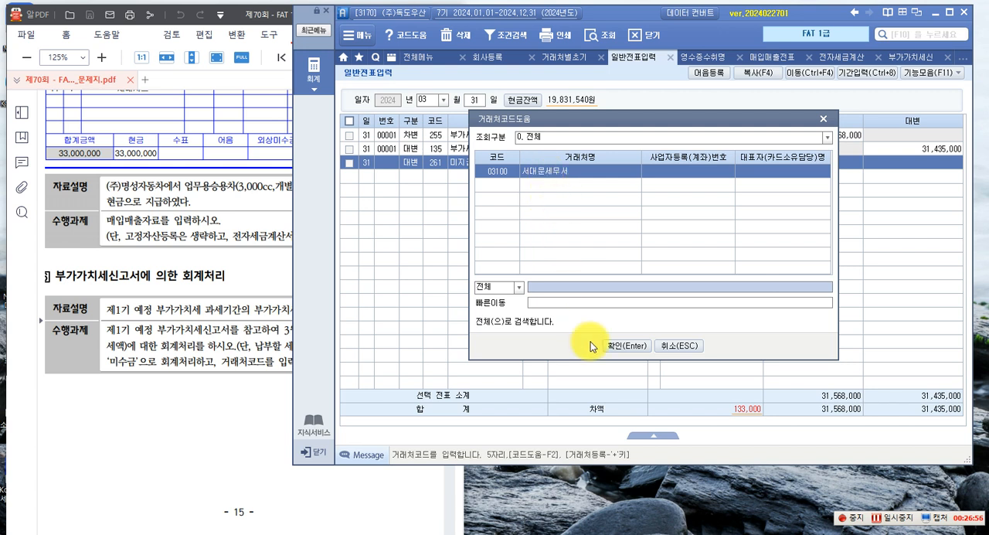
left_click(610, 346)
key("Return")
key("Return")
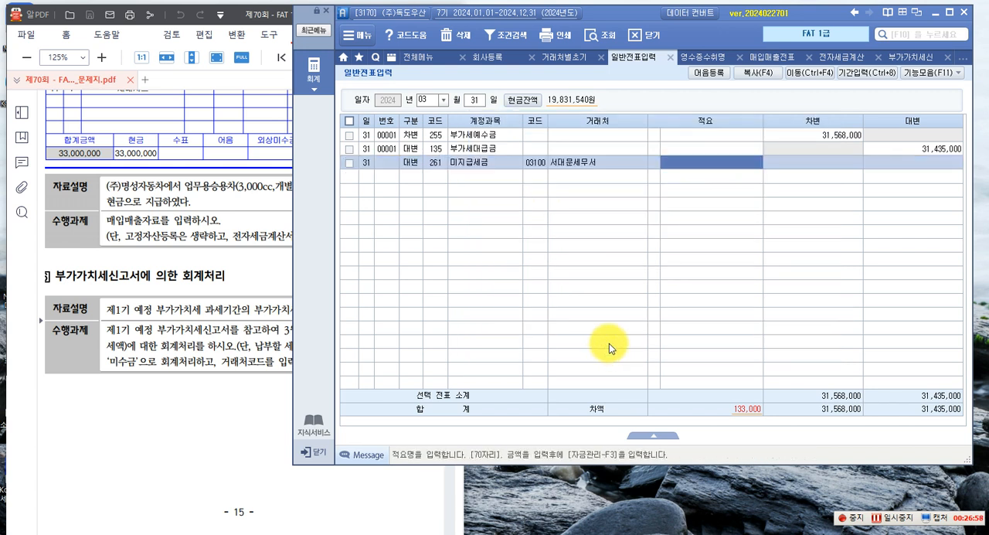
type("133,000")
key("Return")
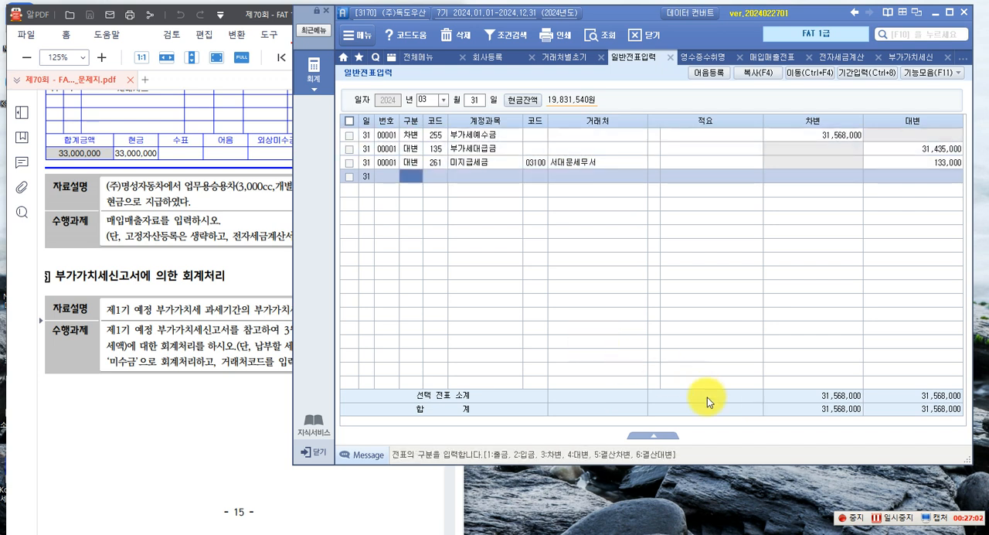
Check the 사업장세무서 in the 기본사항 of 회사등록 and return to the voucher date entry in 일반전표입력
left_click(486, 57)
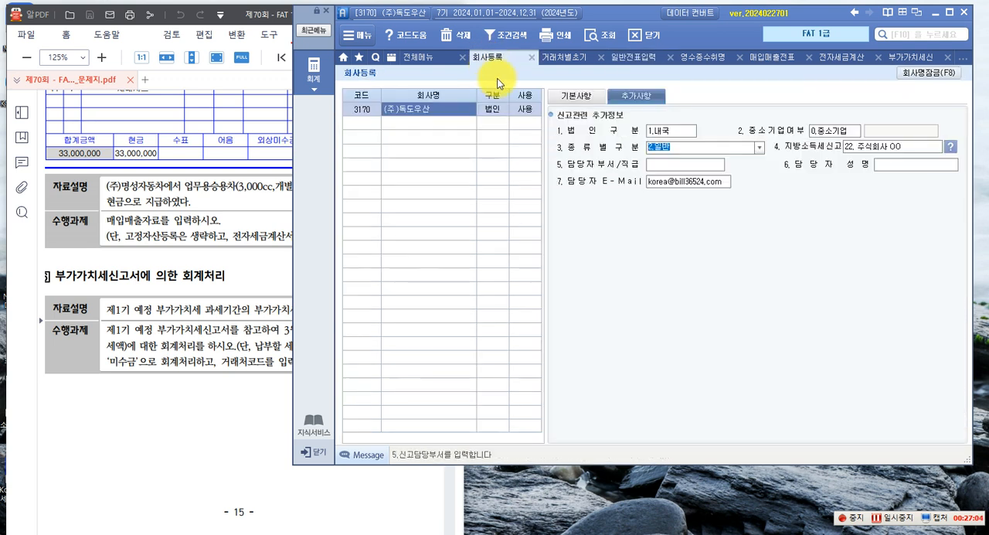
left_click(575, 97)
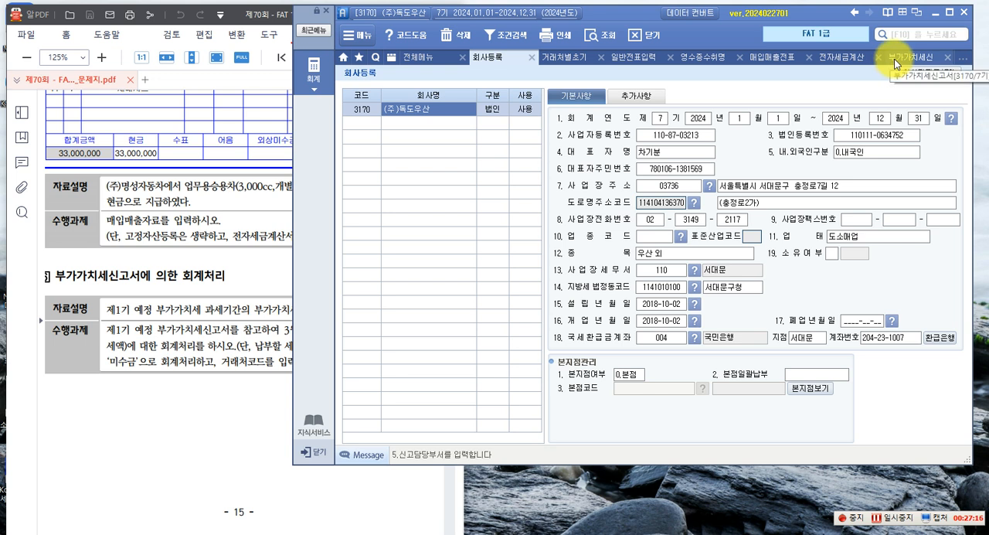
left_click(632, 57)
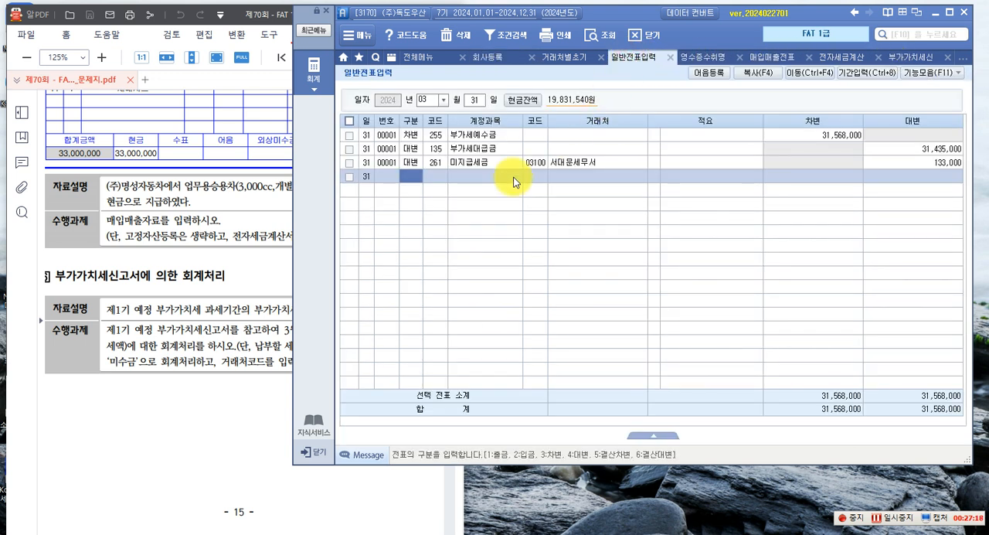
key("Up")
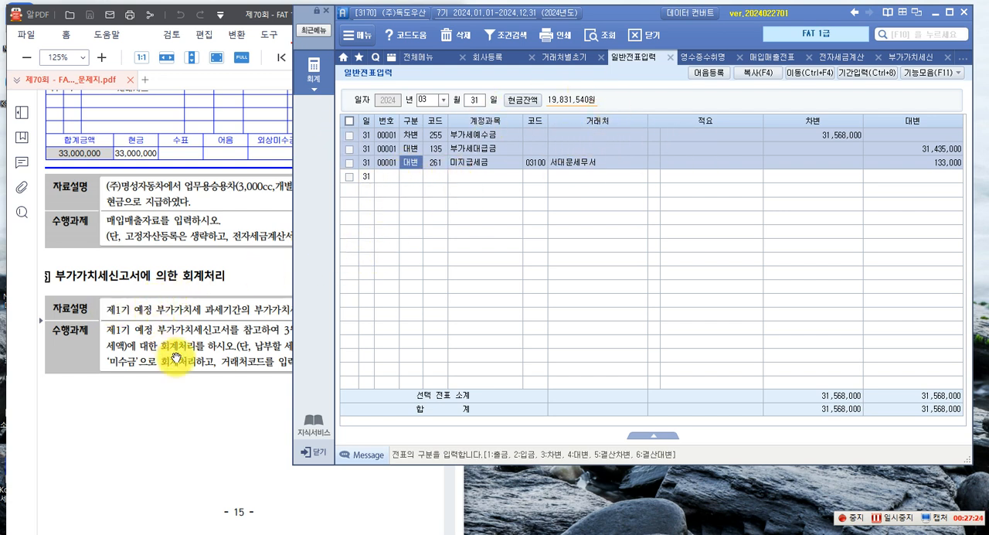
key("F5")
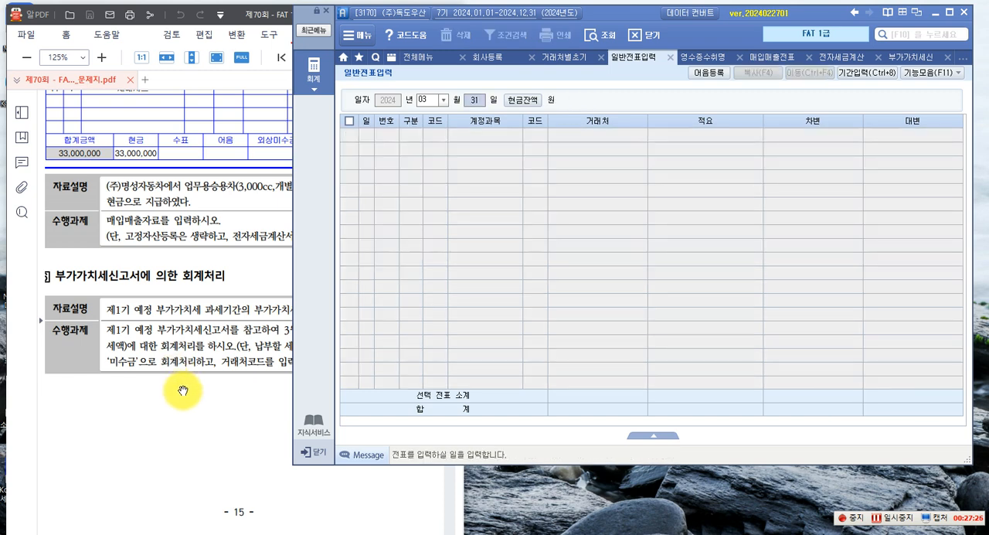
Switch to the exam PDF and read the 실무수행 4 결산 task on 수동결산 및 자동결산 on page 18
left_click(179, 392)
scroll(182, 390, "down", 8)
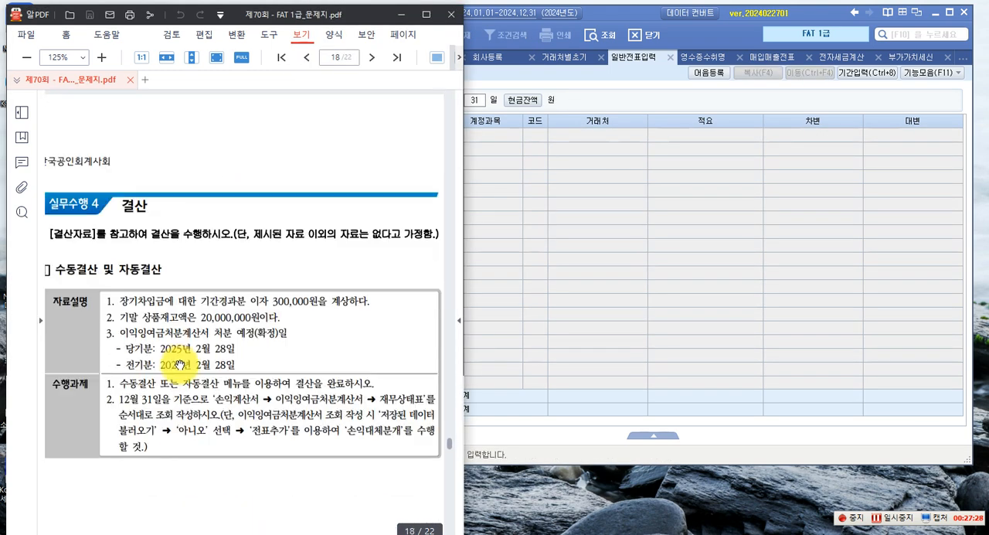
scroll(181, 364, "down", 2)
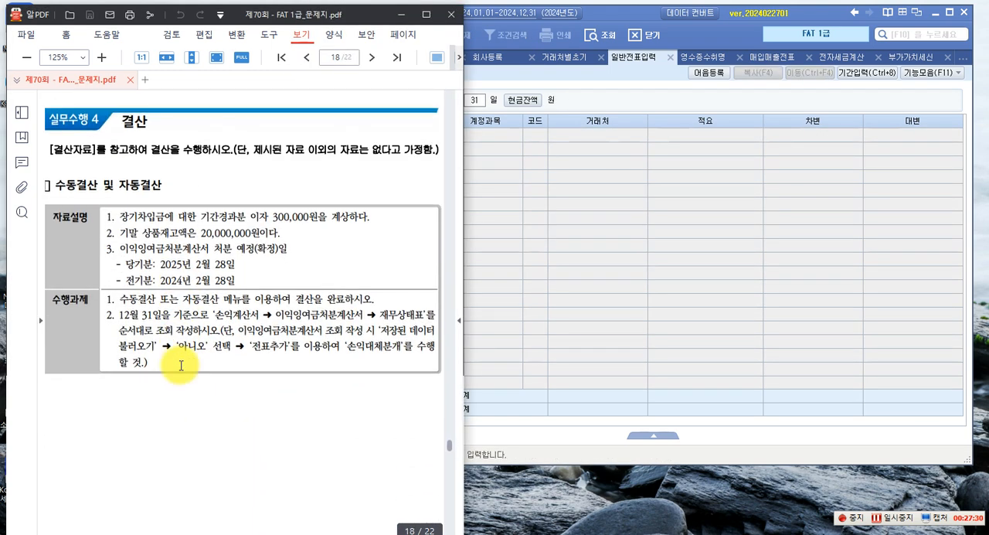
scroll(181, 365, "down", 1)
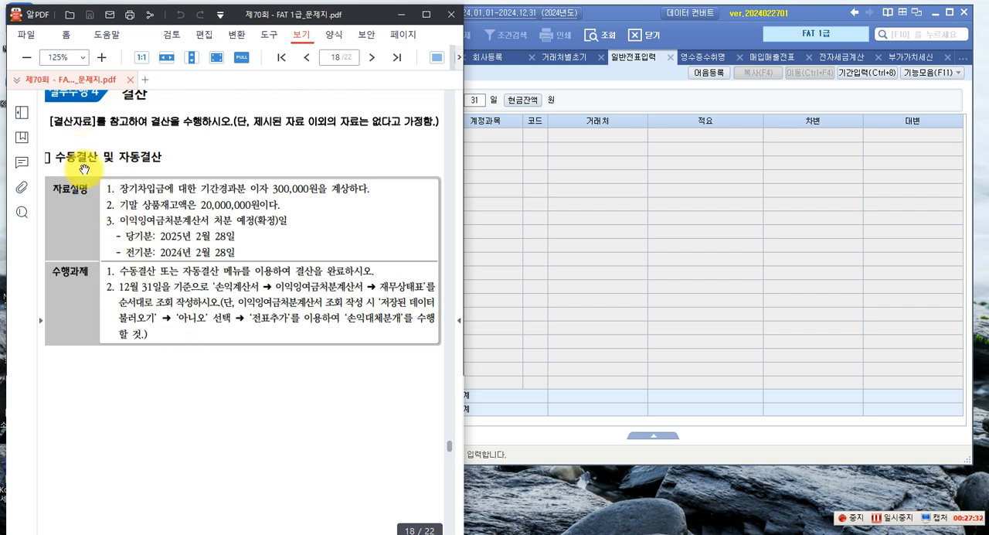
scroll(85, 170, "up", 1)
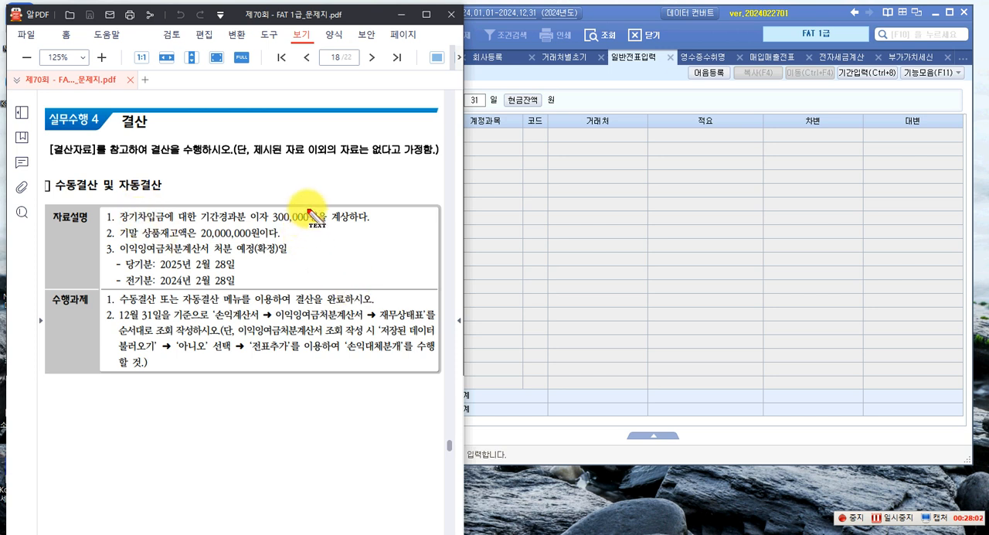
Write the screen note "12.31. (차) 이자비용 300,000 (대) 미지급비용" below the 수행과제 table
left_click(59, 415)
type("12.31.")
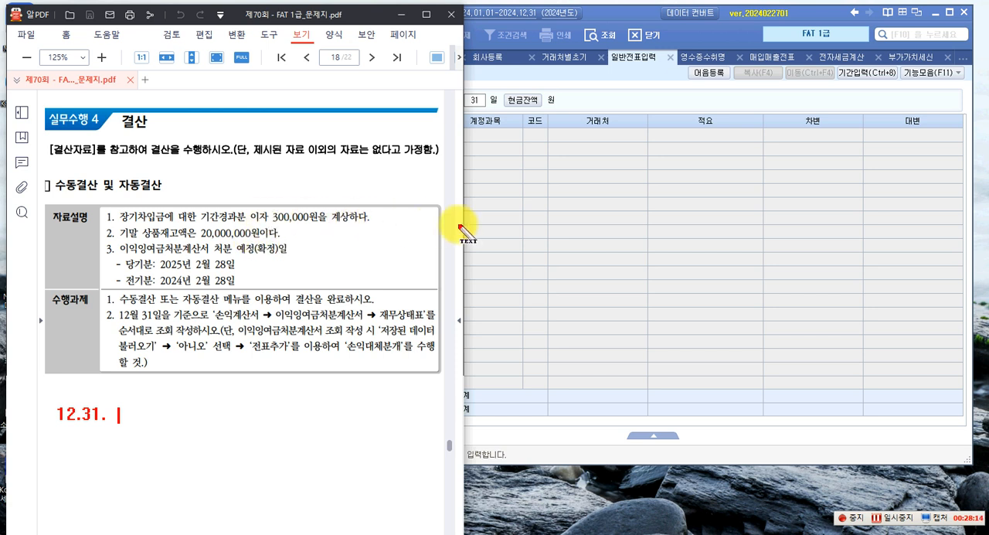
type("[")
type("차")
type("] 이자비요")
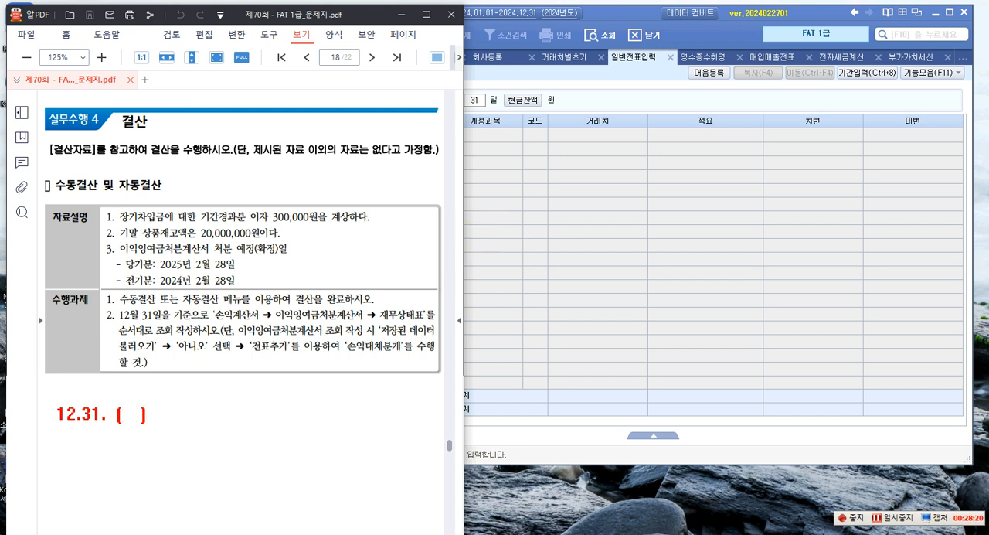
type("ㅇ")
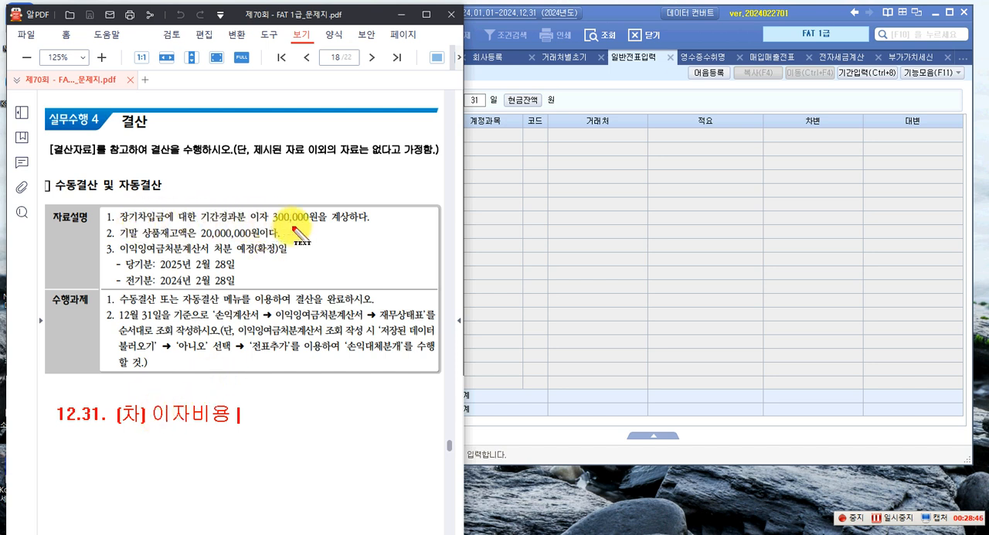
type("300,000")
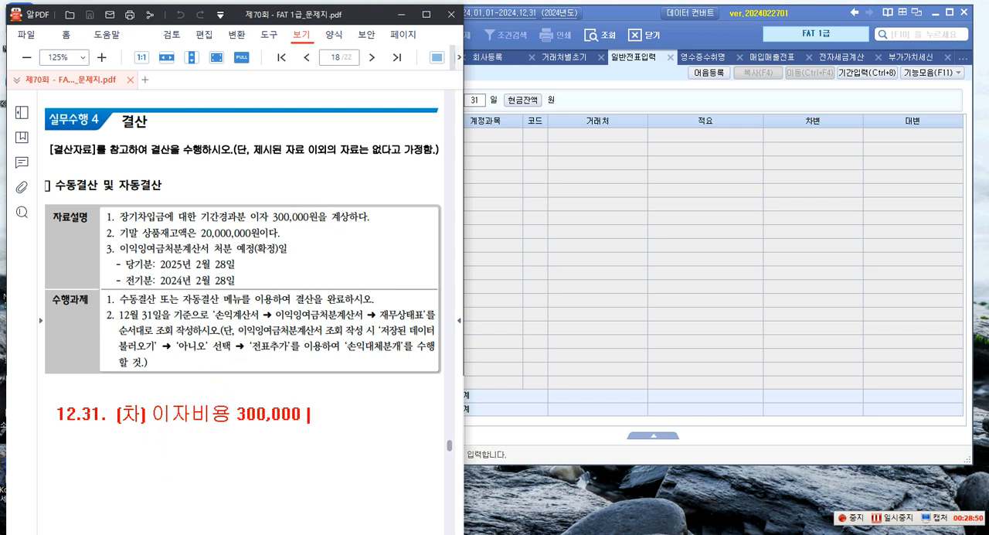
type("  (대)")
type("미지급비용")
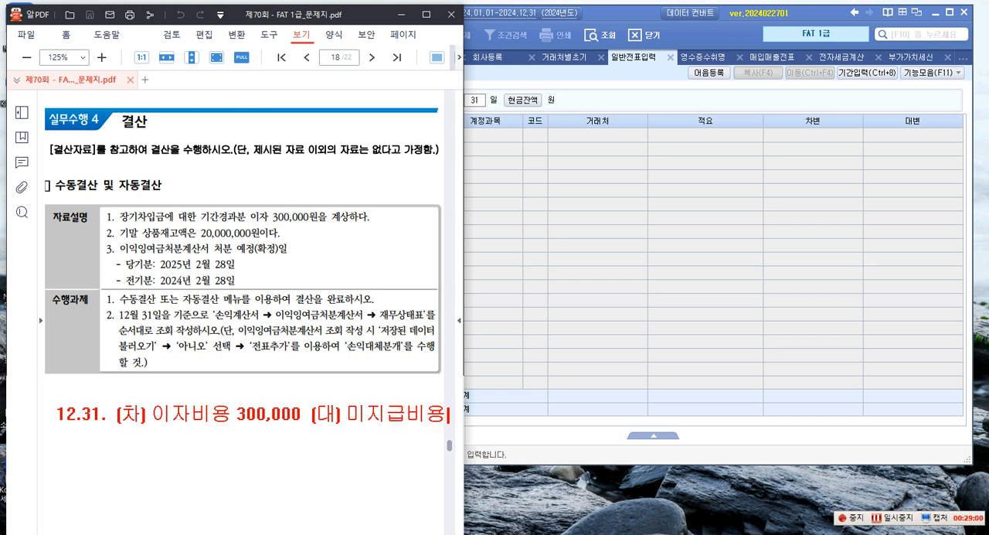
type(" -> 미지급금")
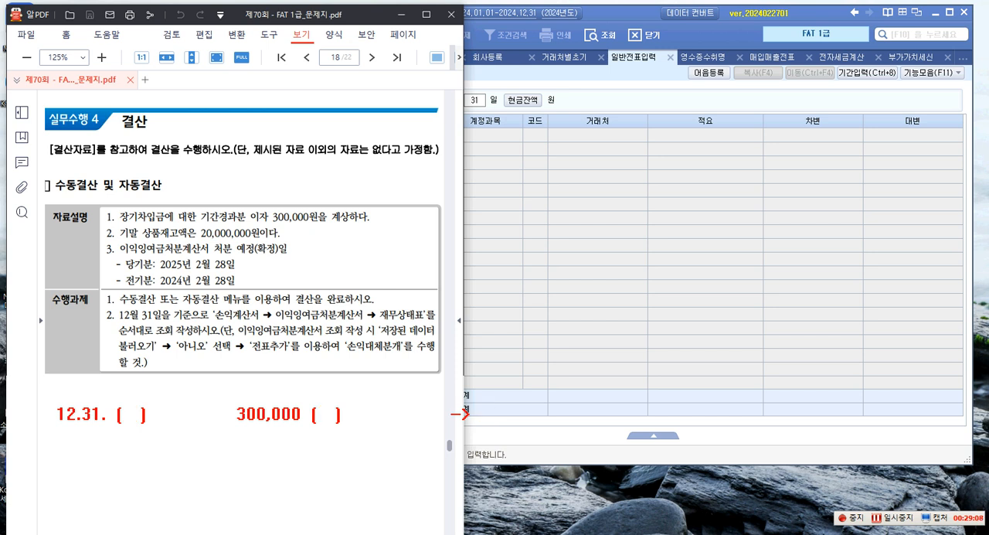
type("+비용")
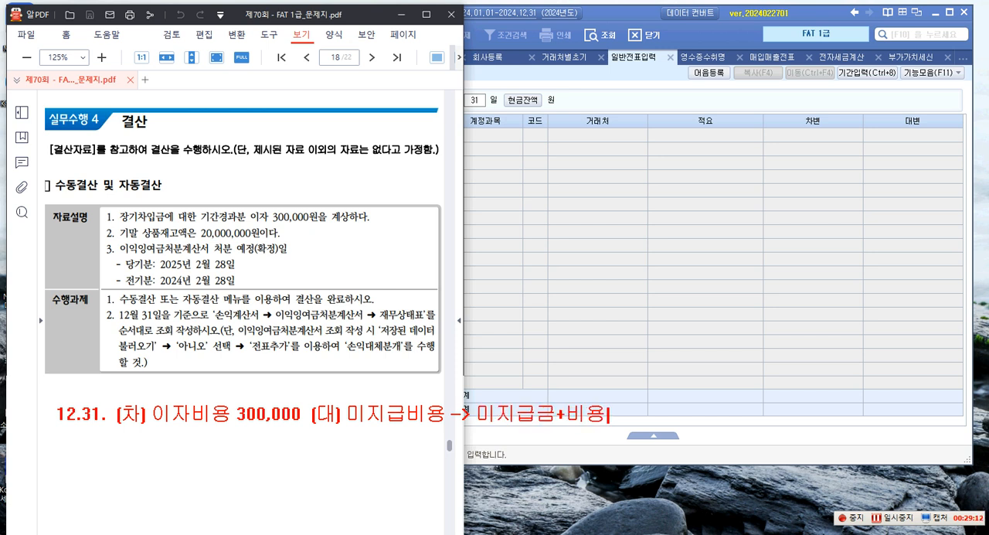
type(" ->")
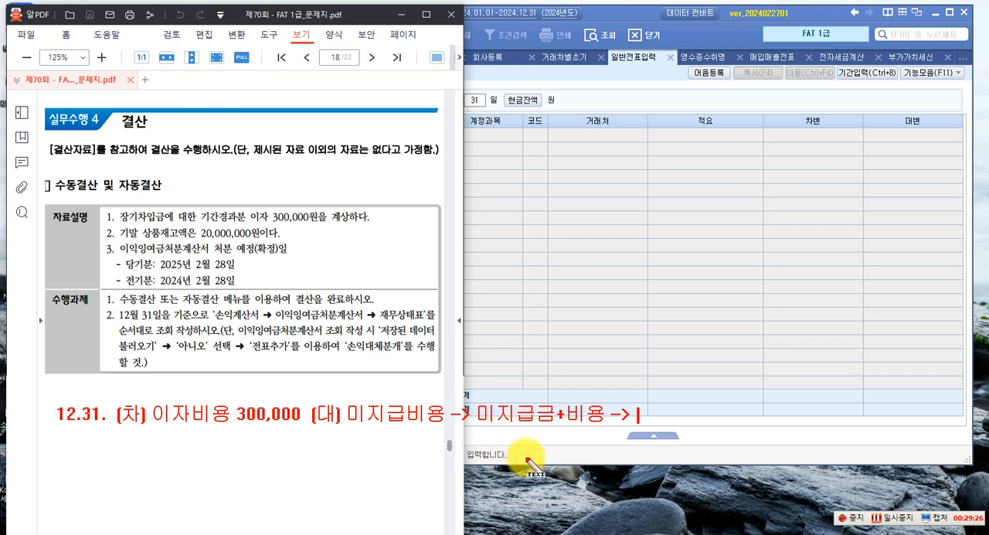
Extend the journal entry note with "-> 미지급금+비용 -> 부채 -> 300,000"
type("부채")
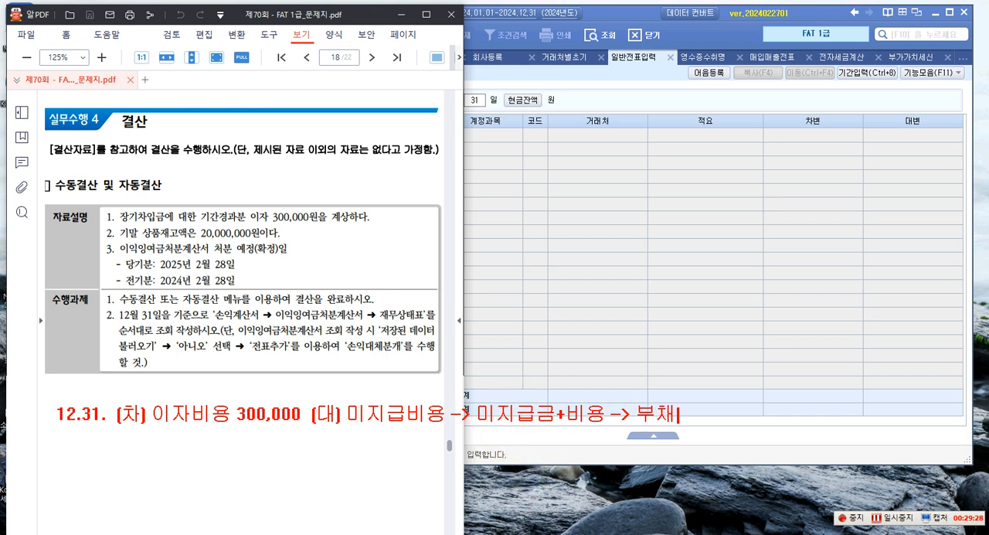
type(" -> 300,000")
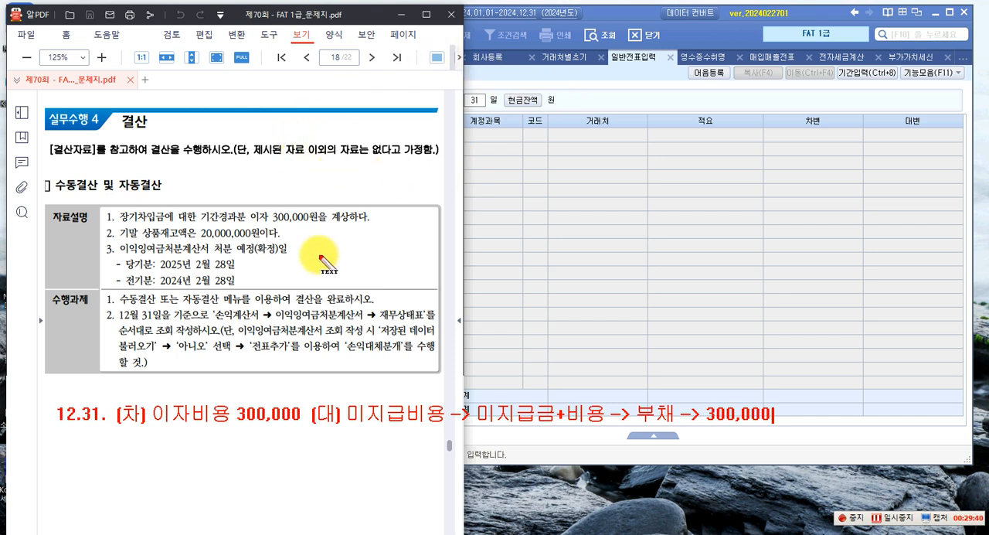
Start a second note line reading "손익의 예상 -> 수익,비용의 발생...."
key("Return")
key("Return")
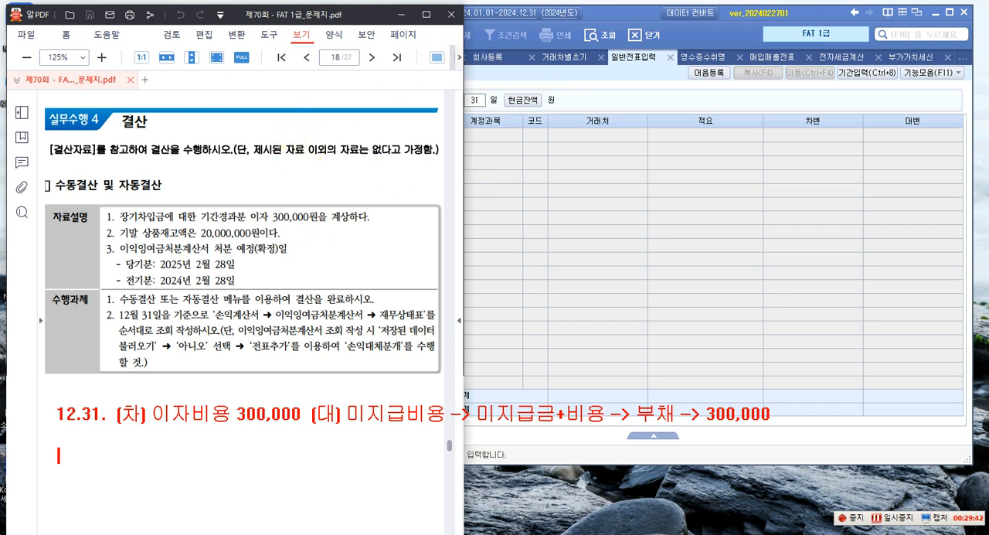
type("손익의")
type(" ㅇ")
type("예상")
type(" ->")
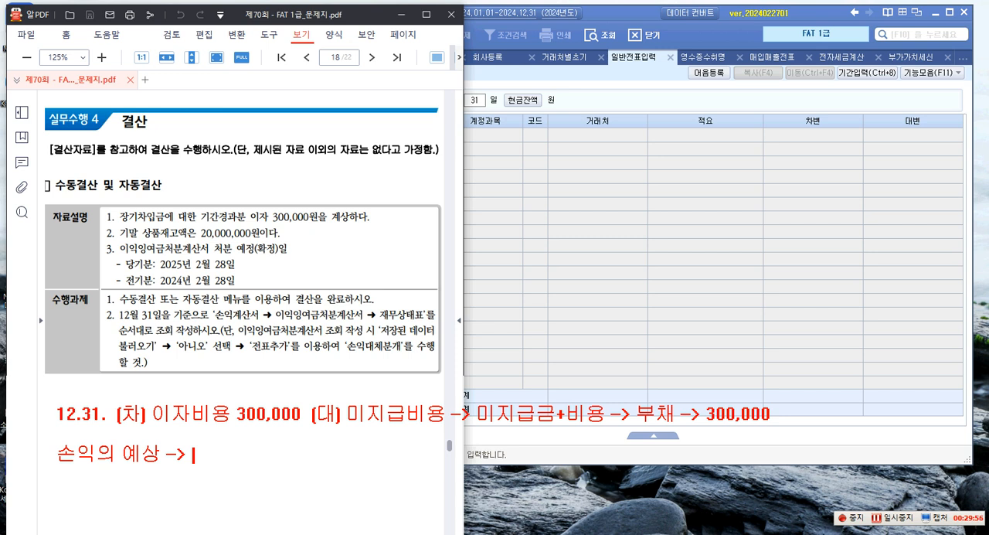
type("수익,비용의 발생....")
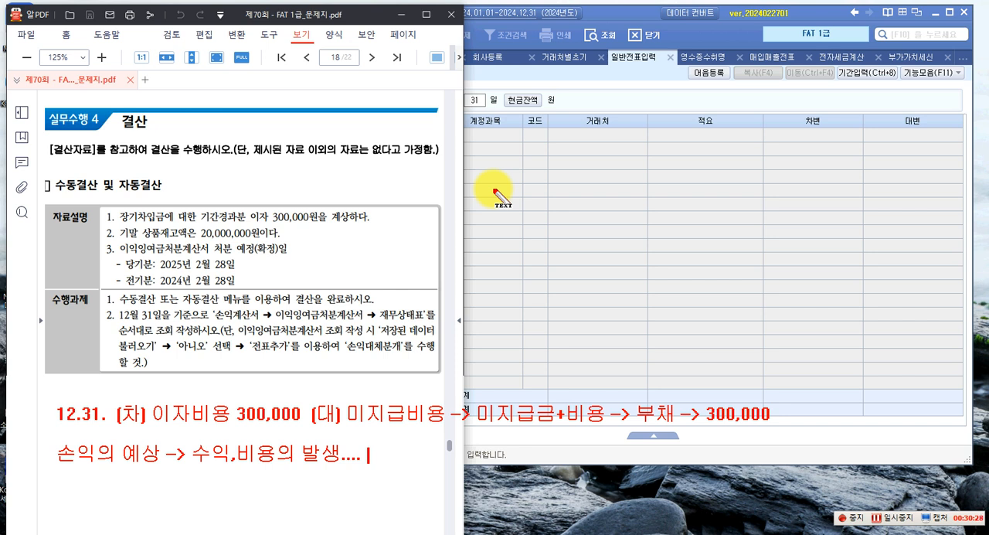
Continue the 손익의 예상 line with "(후불) 미수수익 -> 미수금+수익 (자산) 미지급비용..."
type("(")
type("후불")
type("]")
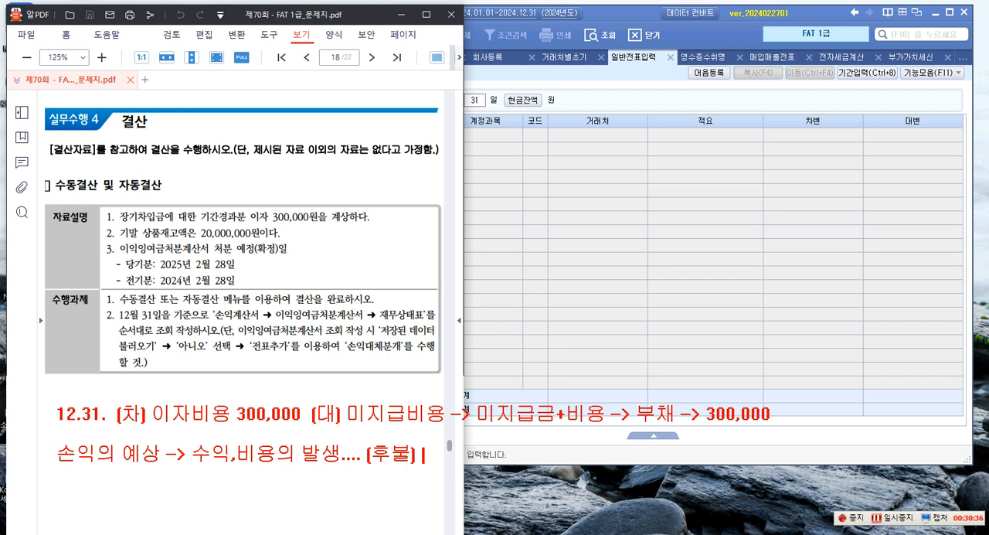
type("미수수익")
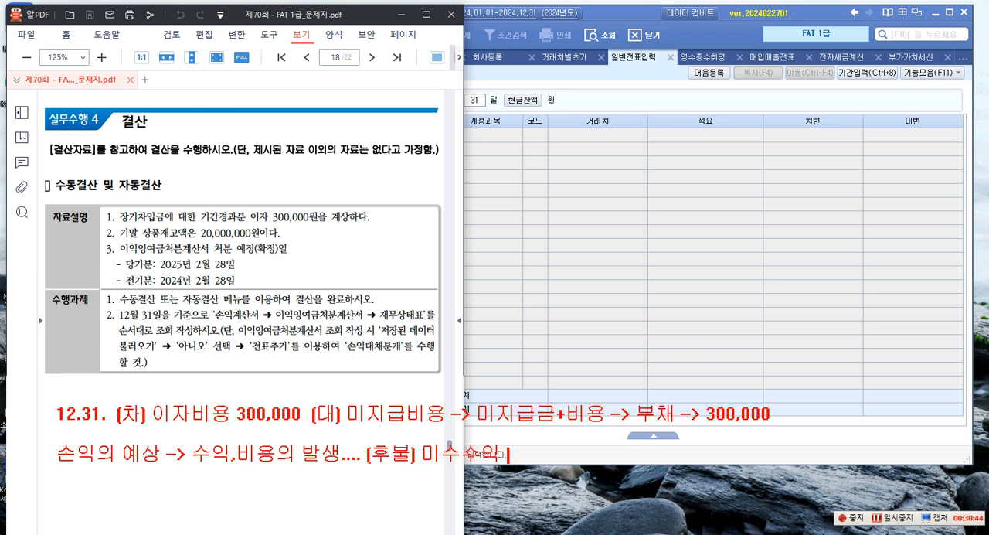
type(" -> 미수금")
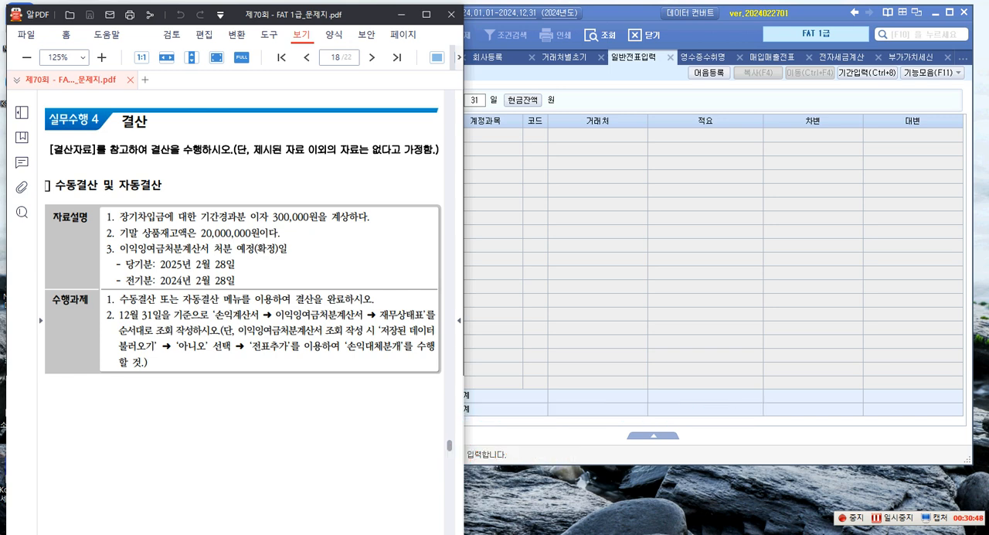
type("+수")
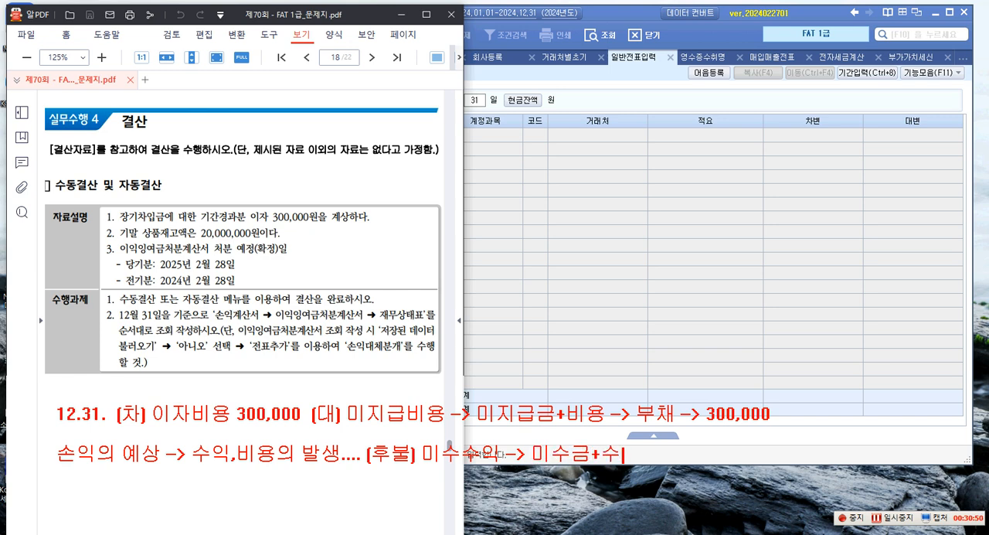
type("익 (자산)")
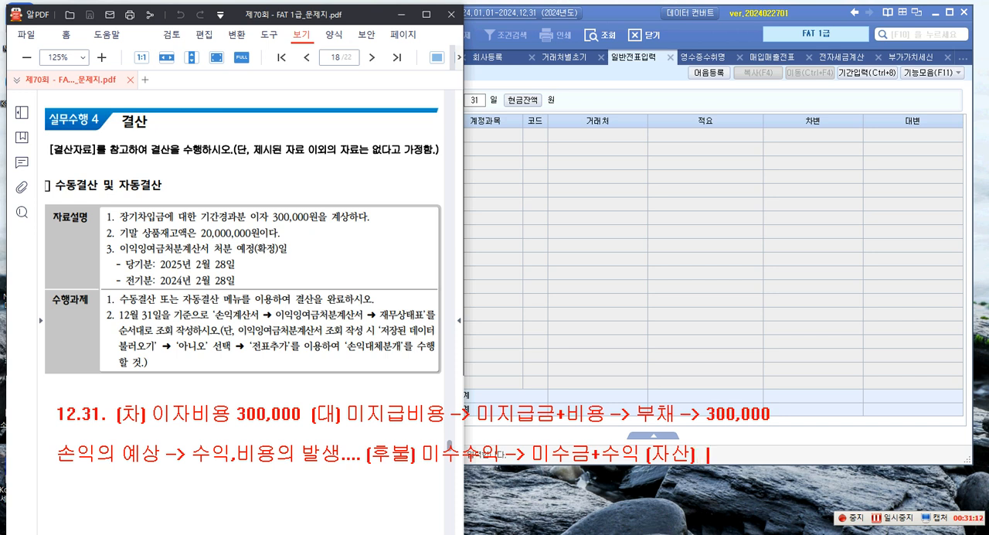
type("미지급비용...")
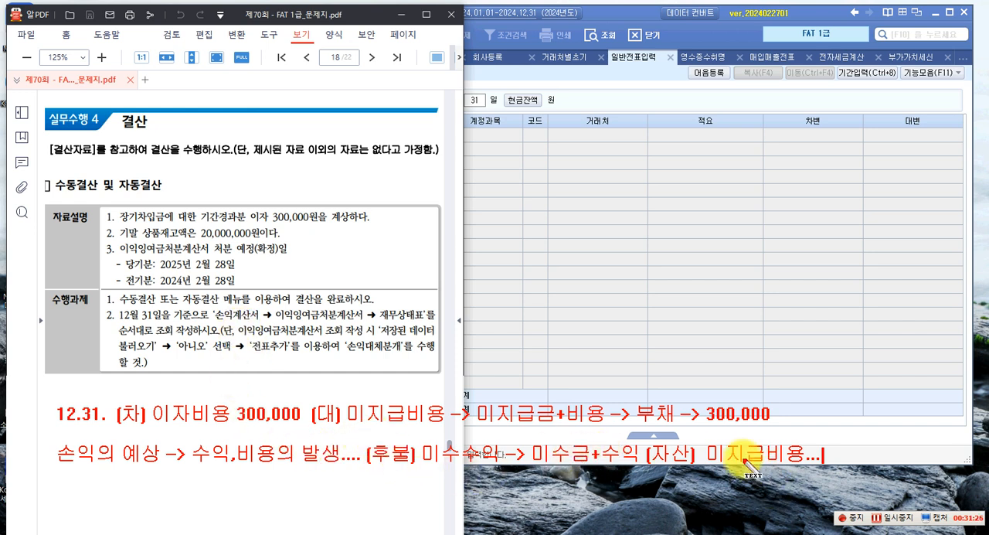
Add a third note line reading "손익의 이연 -> 선불....보험료..."
key("Return")
key("Return")
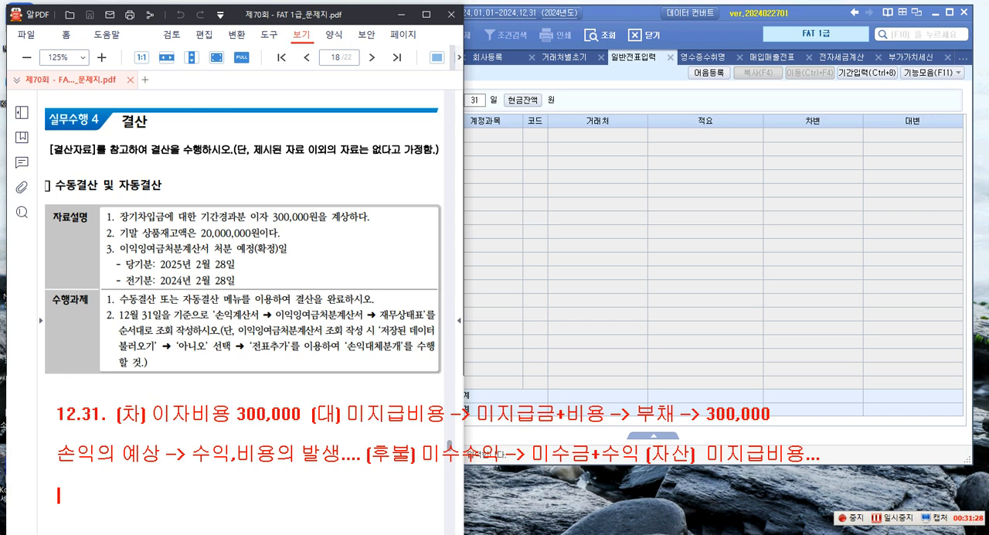
type("손익의 ㅇ이연")
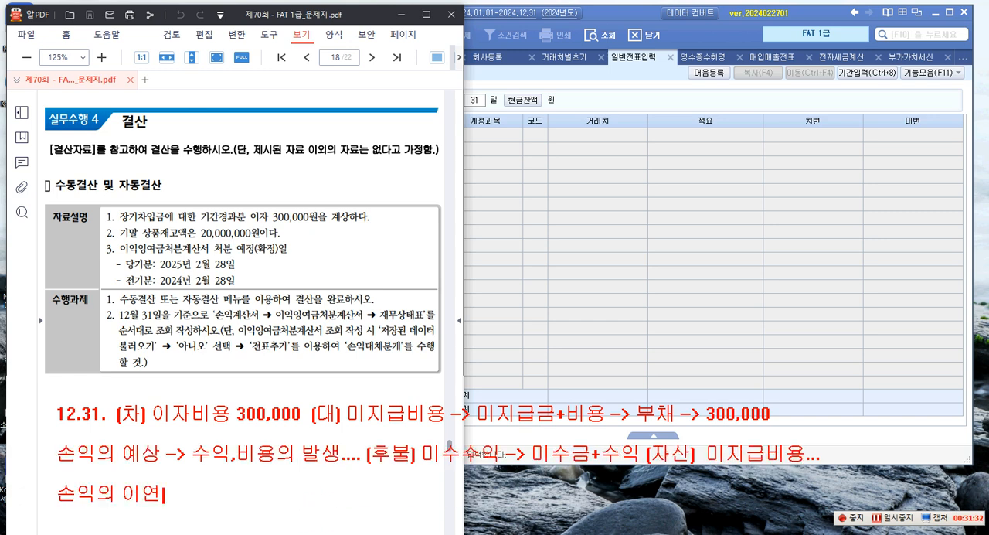
type(" ->")
type("선불....")
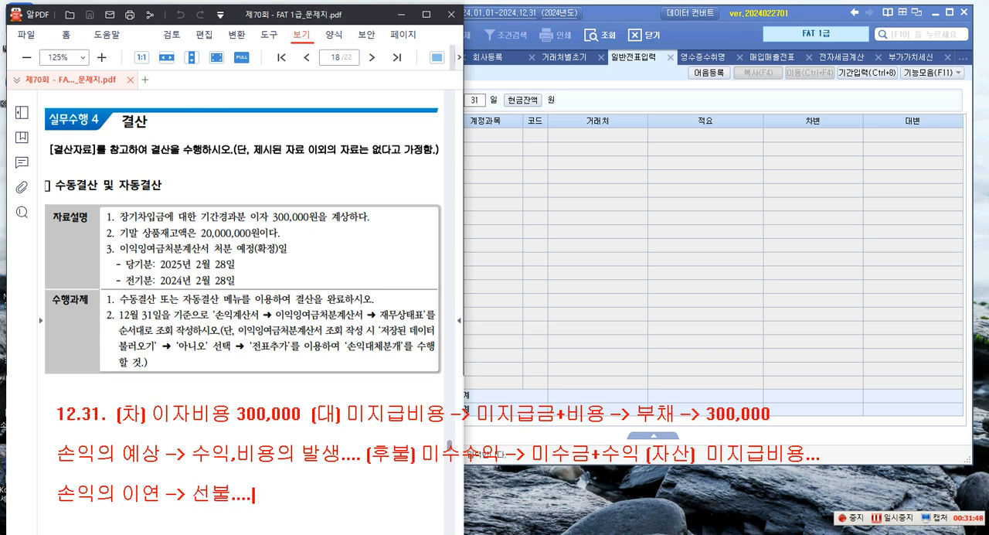
type("보험료...")
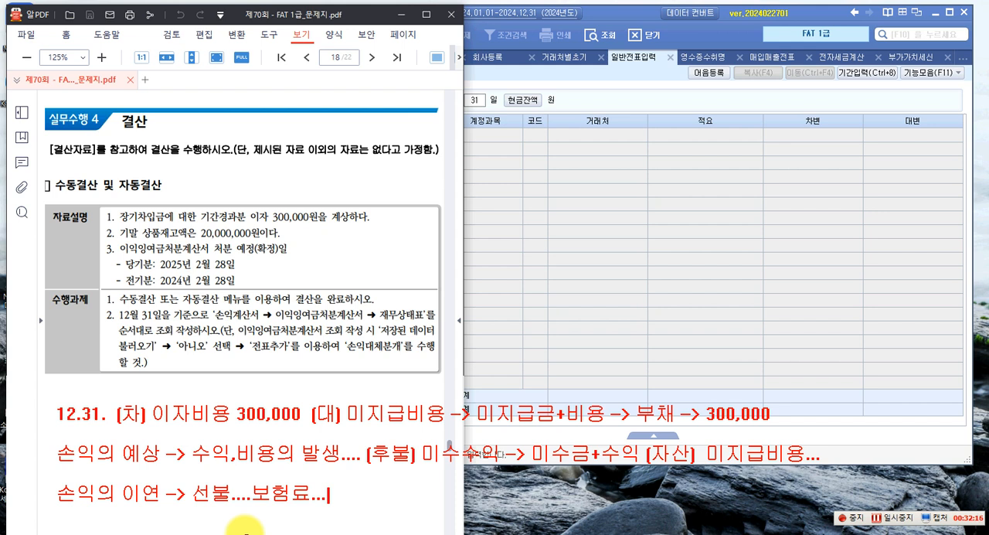
Complete the 손익의 이연 line with "선급비용 -> 선급금+비용 (자산)"
type("서ㄴ급ㅂ")
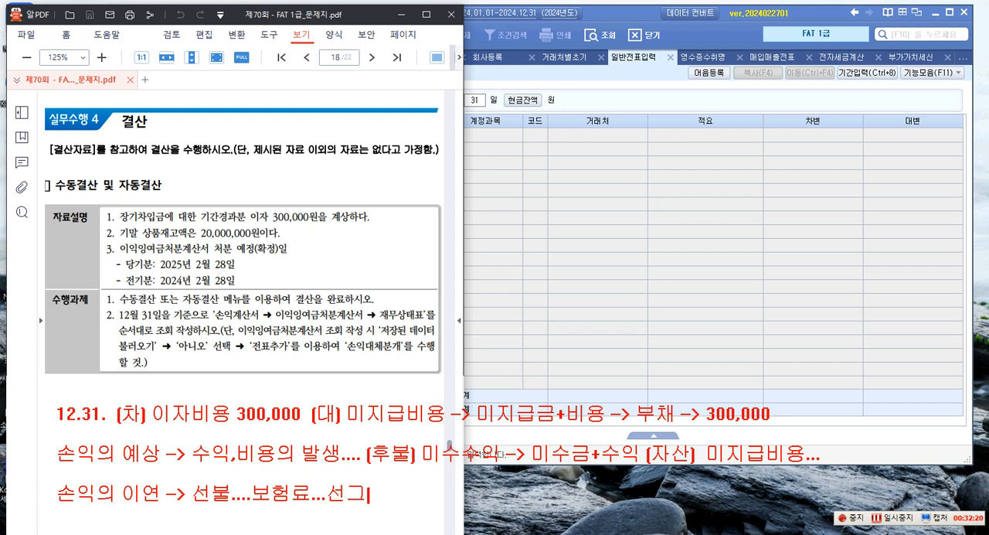
type("ㅣ용")
type(" -> 선ㄱ")
type("ㅡㅂ금")
type("+비용")
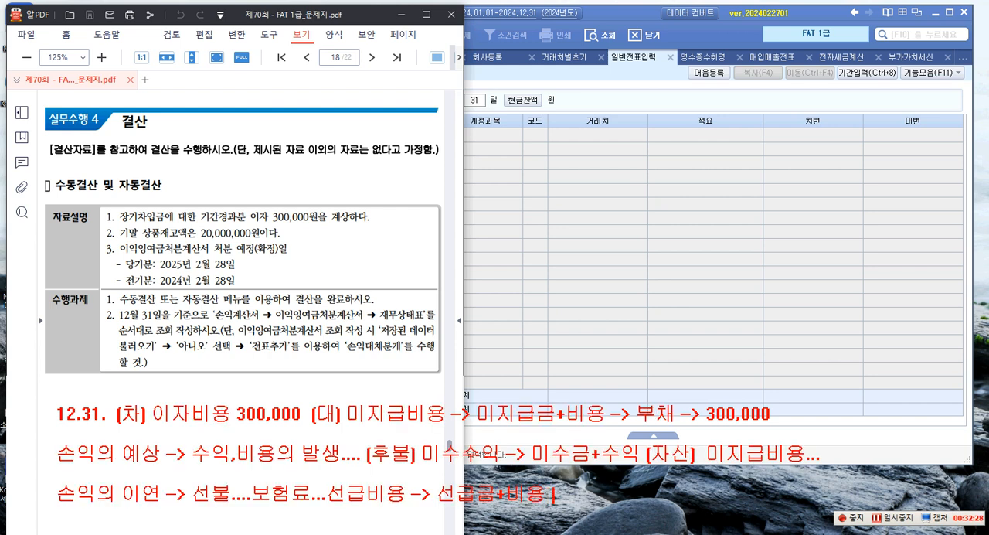
type(" [자산]")
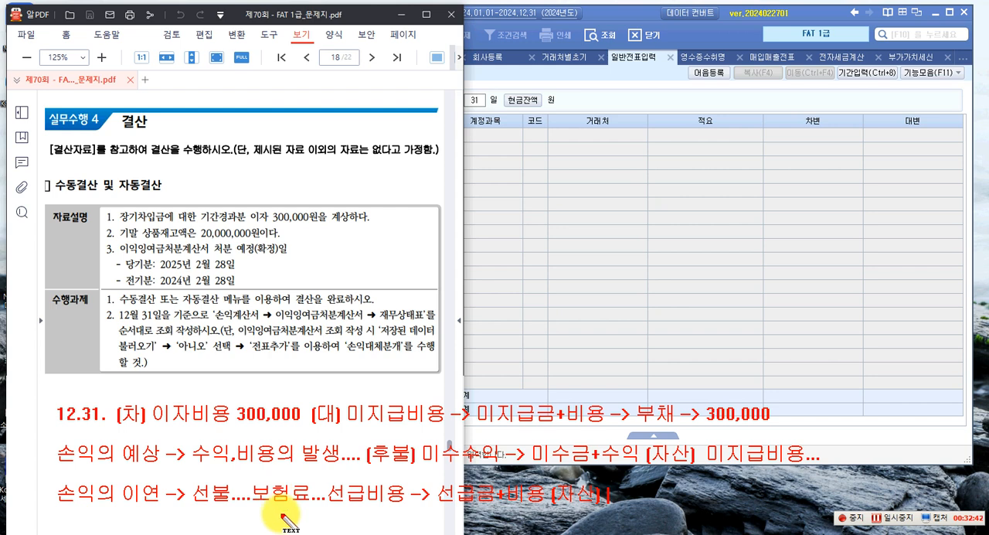
Extend the 손익의 이연 note line with "선수수익 -> 선수금+수익 (부채)"
type("선수수익 ->")
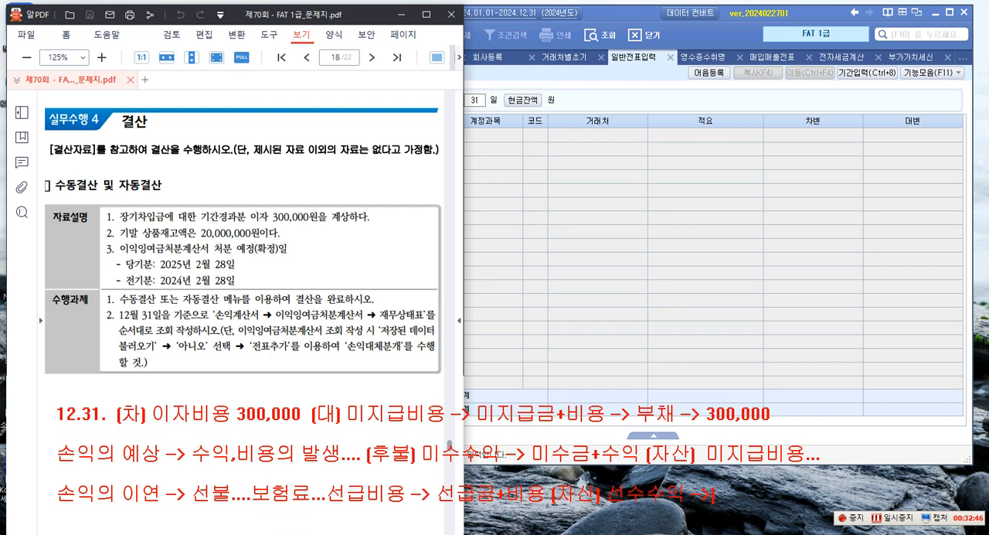
key("Escape")
type("-> 선그")
type("수금+")
type("수익")
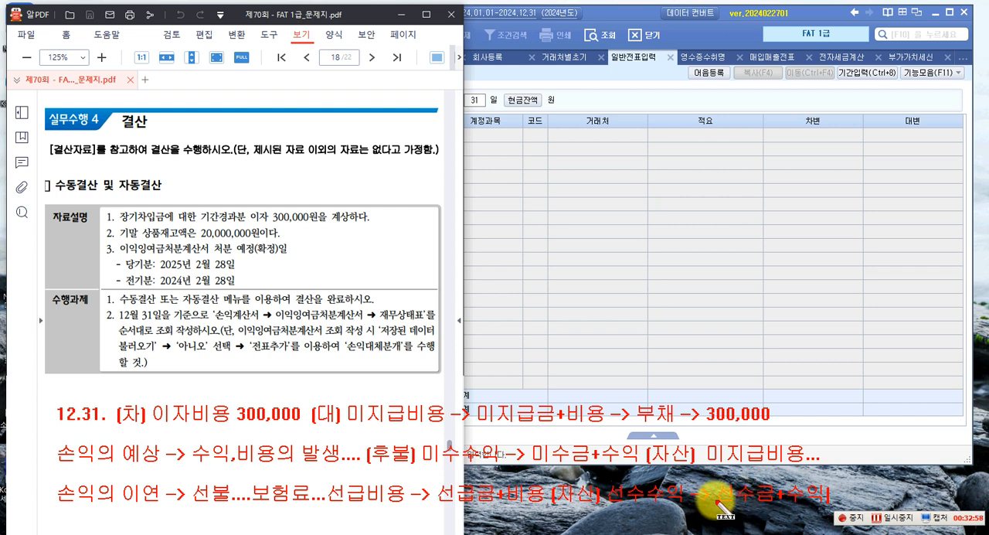
type("[부채")
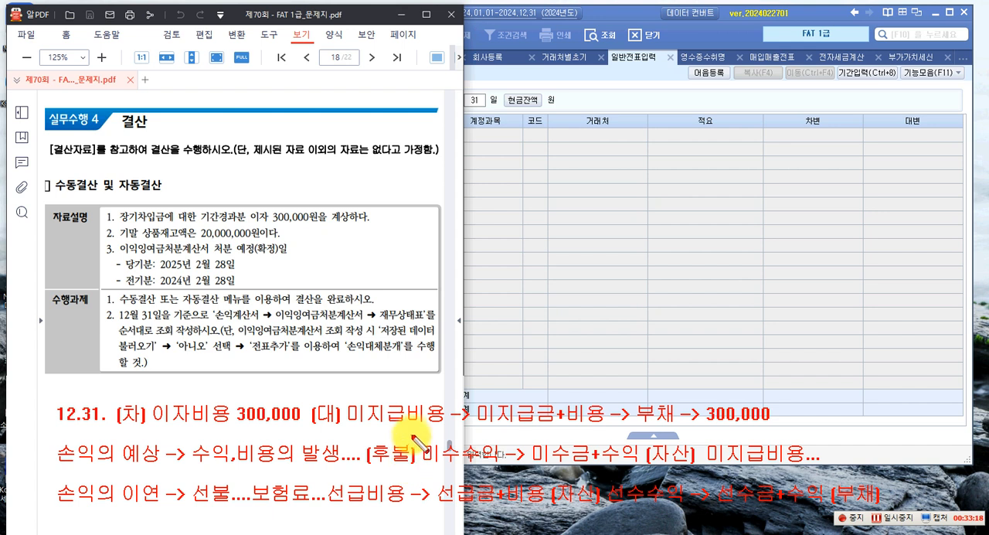
Circle 미수수익, 미지급비용, 선급비용 and 선수수익 in the handwritten note lines
left_click_drag(510, 479, 506, 476)
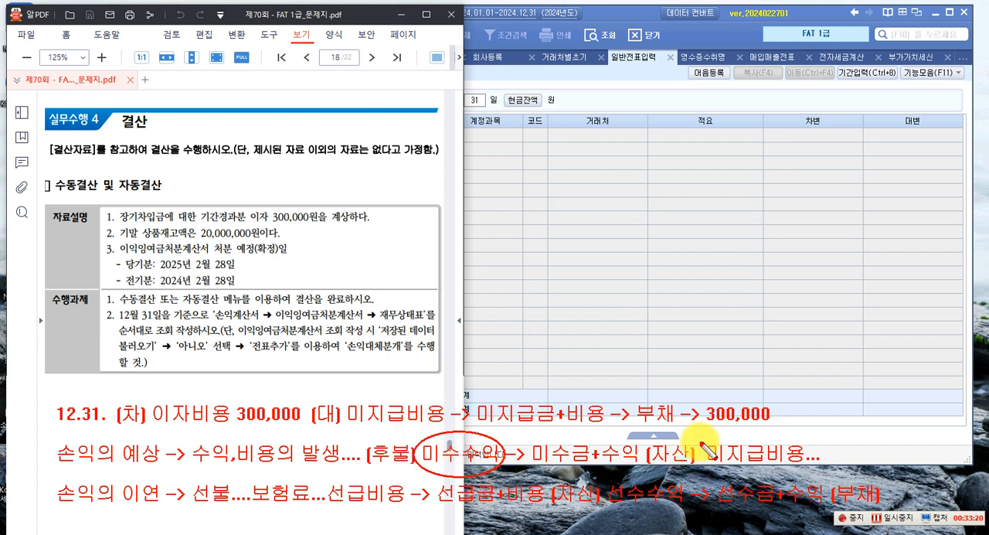
left_click_drag(704, 433, 815, 479)
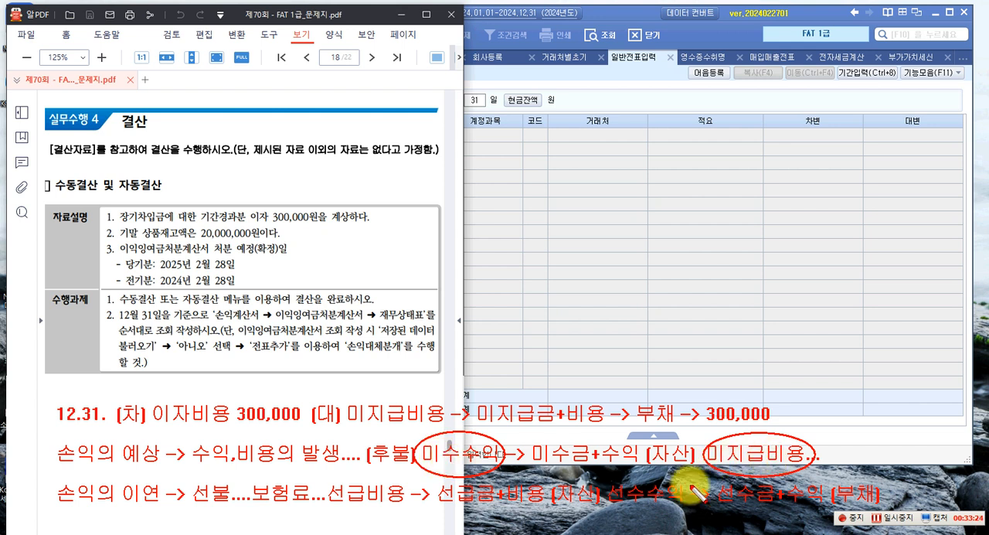
mouse_move(318, 473)
left_mouse_down()
mouse_move(333, 490)
mouse_move(410, 515)
left_mouse_up()
mouse_move(676, 499)
left_mouse_down()
mouse_move(669, 486)
mouse_move(605, 478)
mouse_move(666, 515)
left_mouse_up()
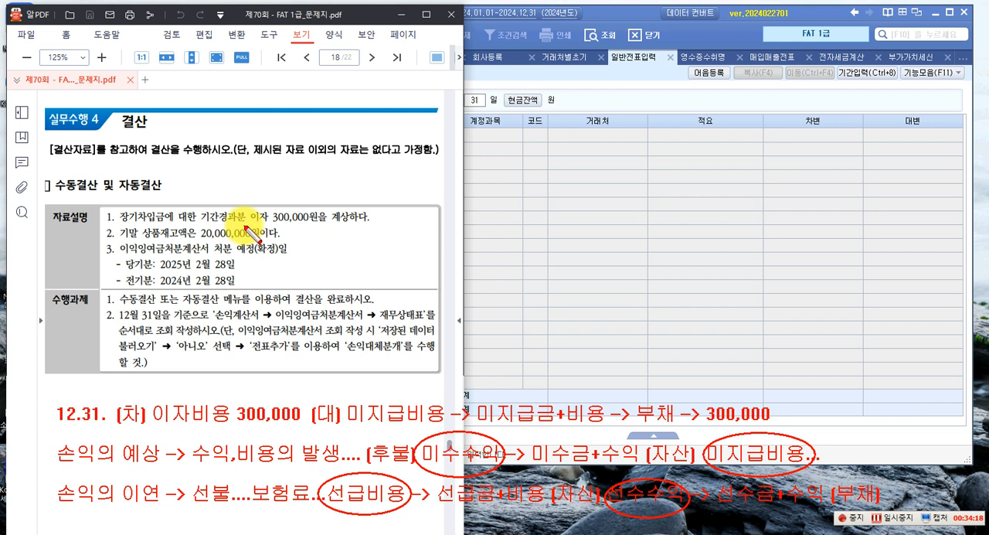
Circle the 결산 heading and the 12.31. date, and clear all annotations from the screen
left_click_drag(111, 102, 167, 146)
left_click_drag(40, 384, 116, 449)
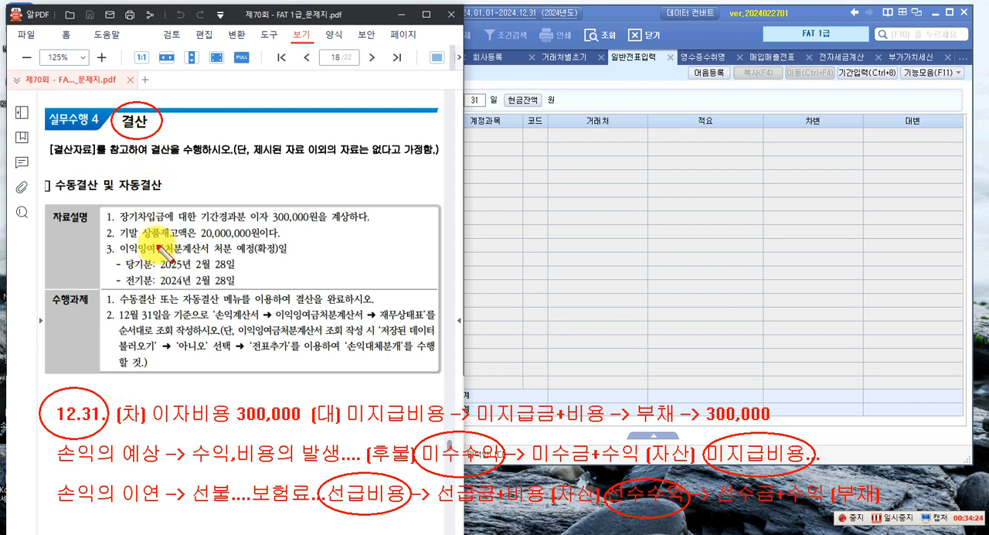
key("Escape")
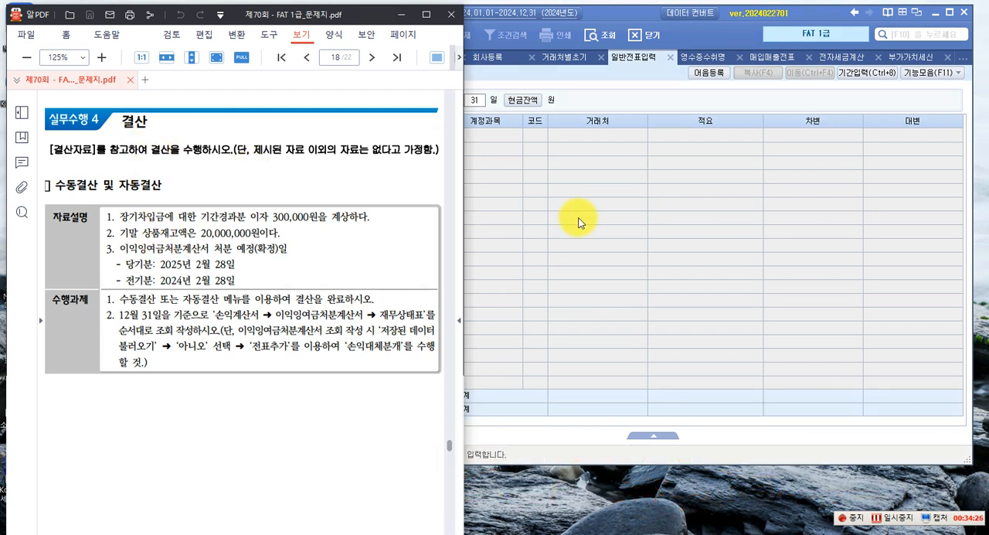
Switch to the accounting program and load 일반전표입력 for 31 December 2024
left_click(590, 233)
left_click(442, 100)
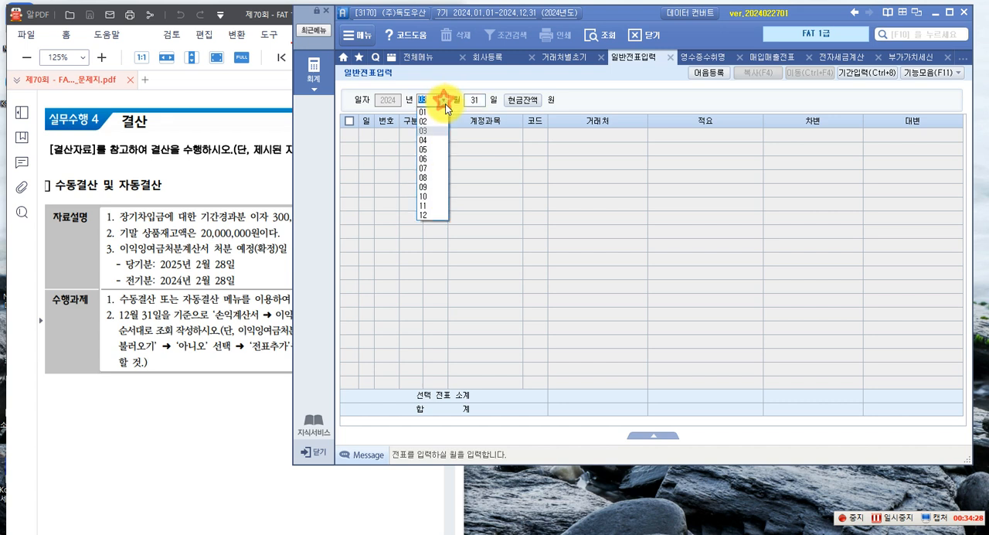
left_click(433, 214)
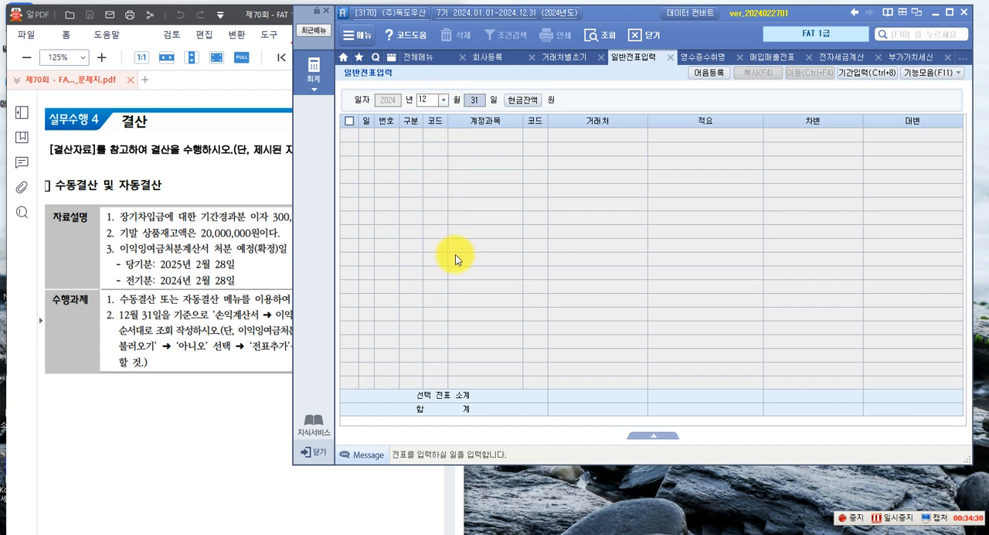
key("Return")
Enter a 차변 line for 이자비용 with an amount of 300,000
type("3")
key("Return")
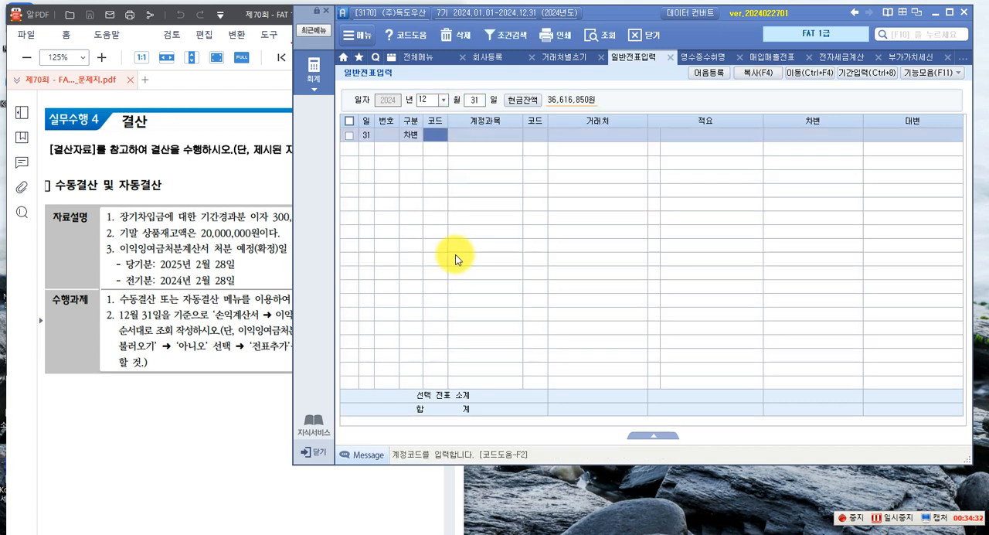
key("F2")
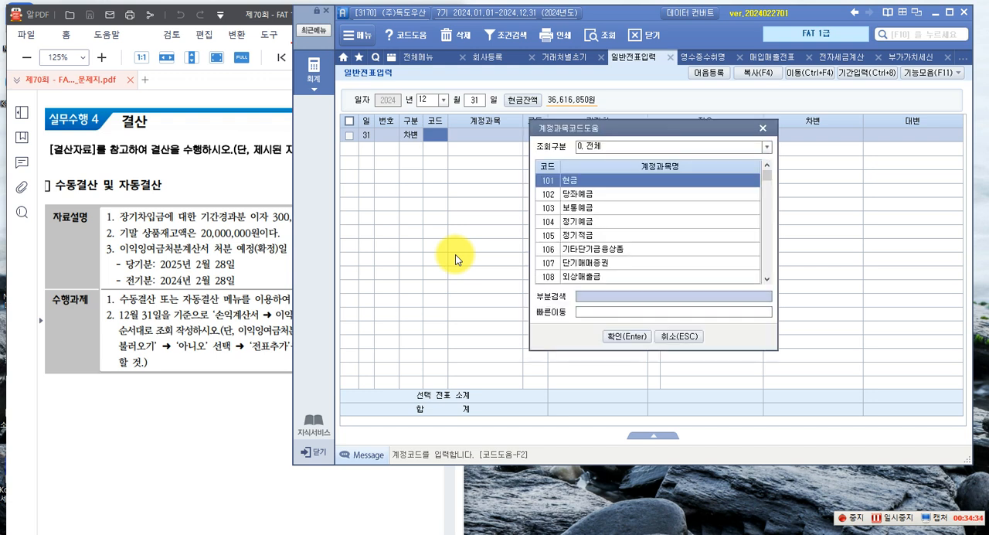
type("이자비")
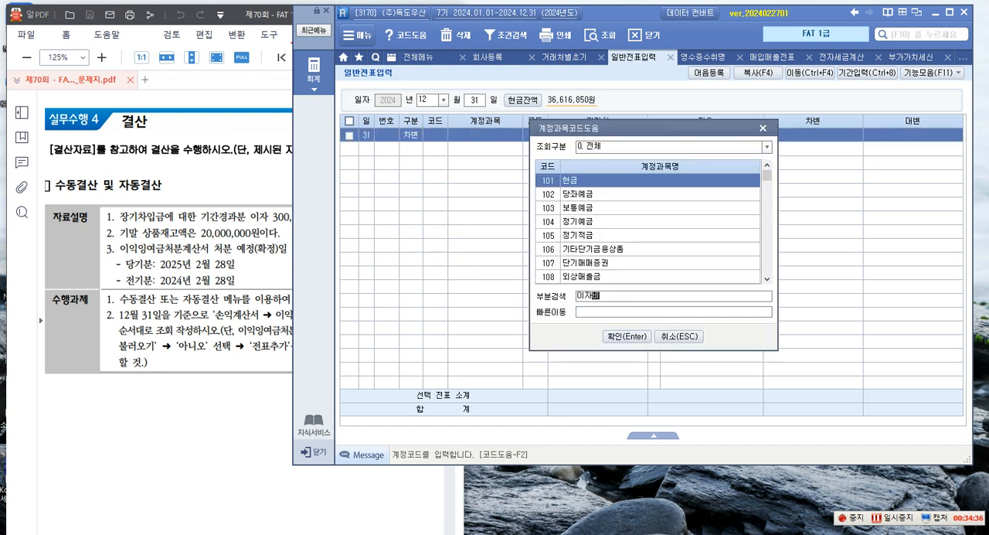
key("Return")
key("Return")
type("300")
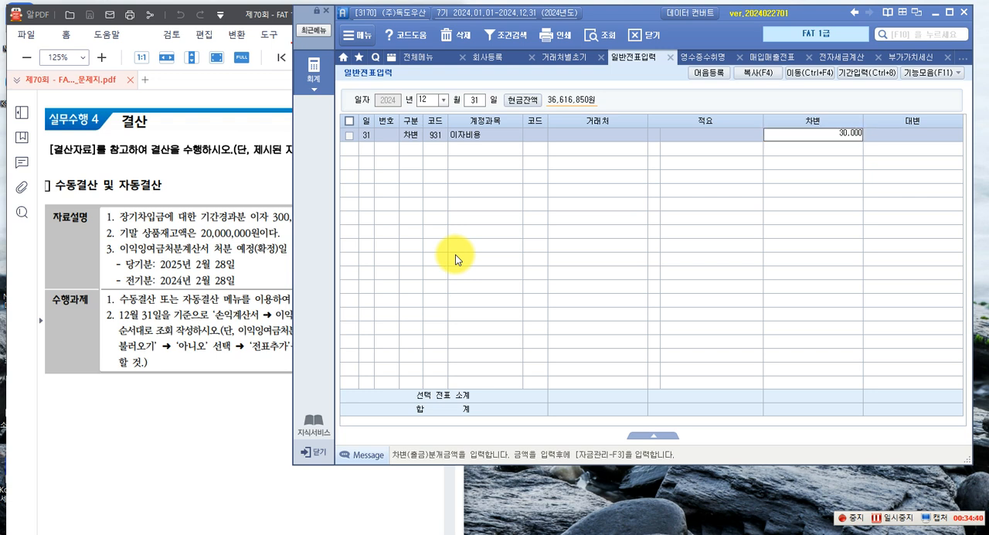
type(",000")
key("Return")
Enter the matching 대변 line for 미지급비용 with an amount of 300,000
type("4")
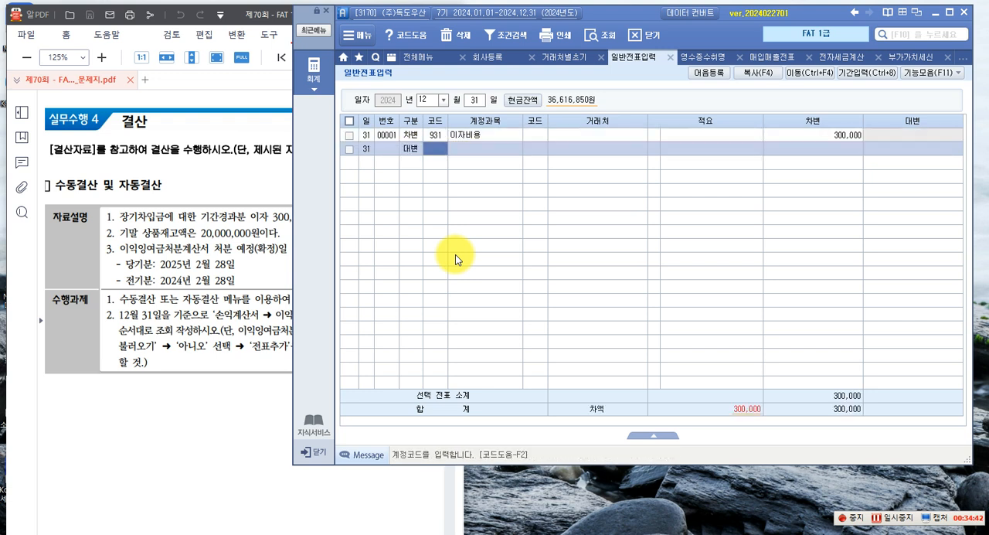
key("F2")
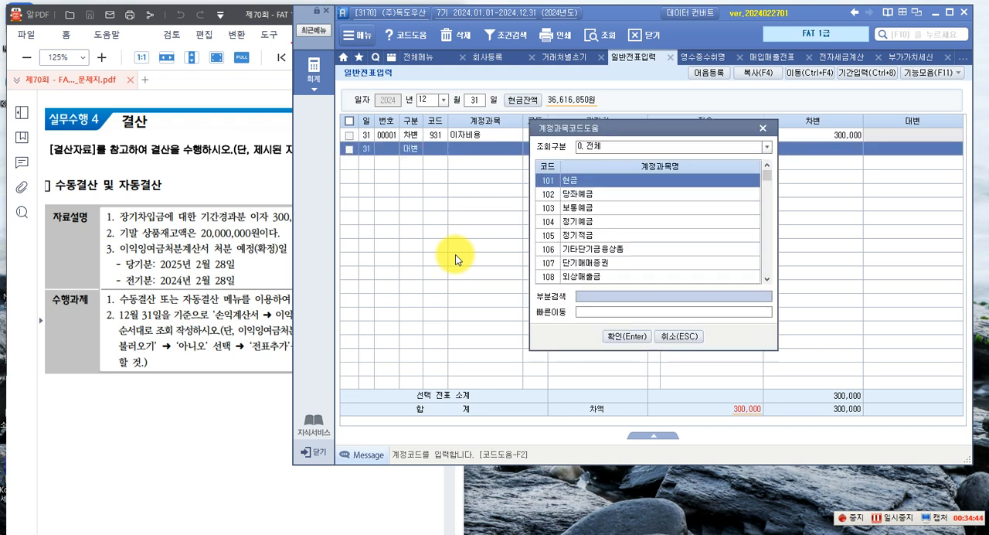
type("미지급")
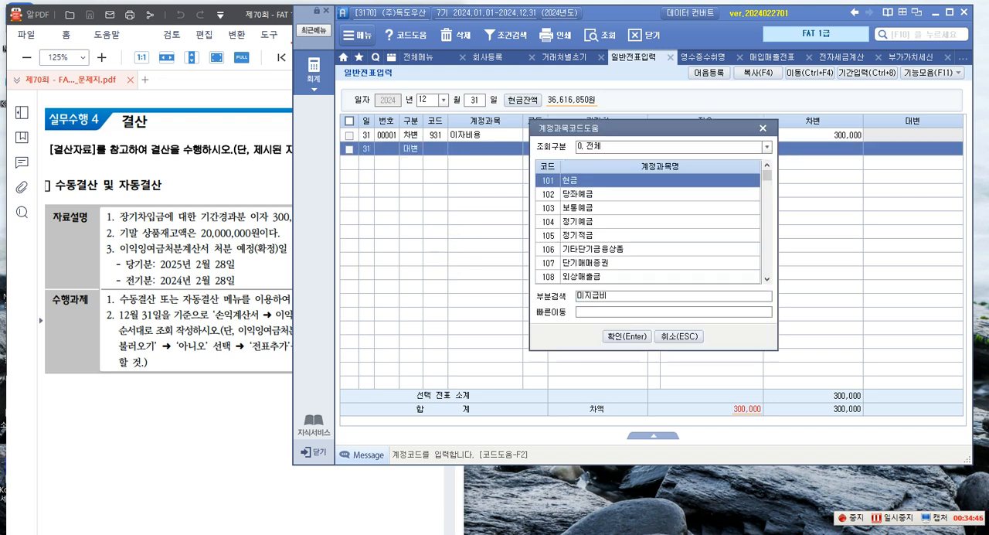
type("비")
key("Return")
key("Return")
key("Return")
key("Return")
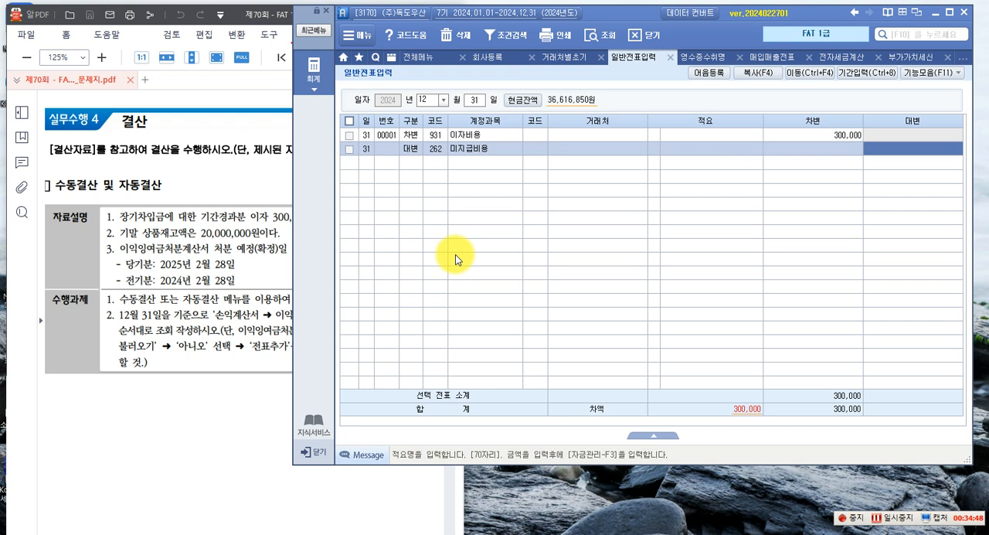
type("300,000")
key("Return")
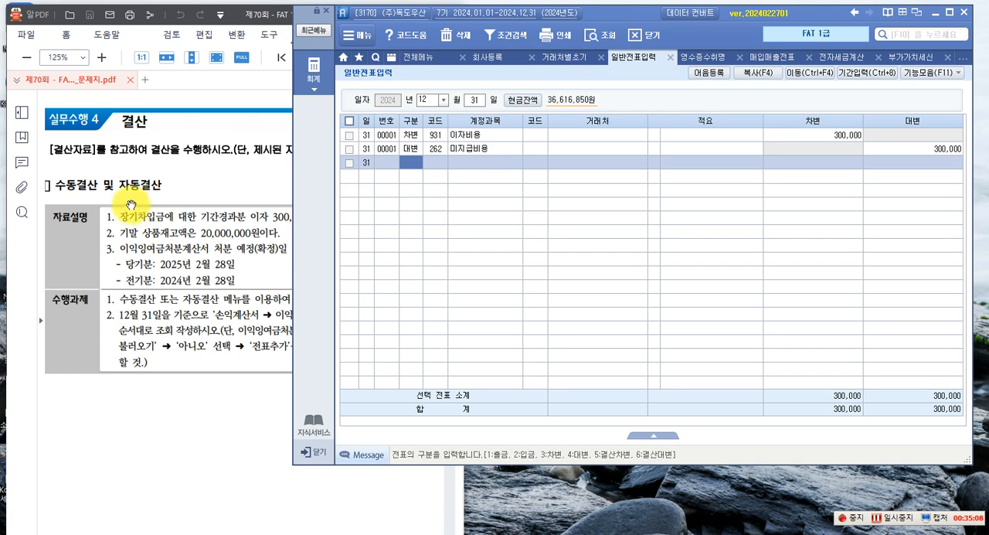
Load 결산자료입력 for January through December 2024, accepting the 매출원가 및 경비선택 dialog without entering codes
left_click(305, 99)
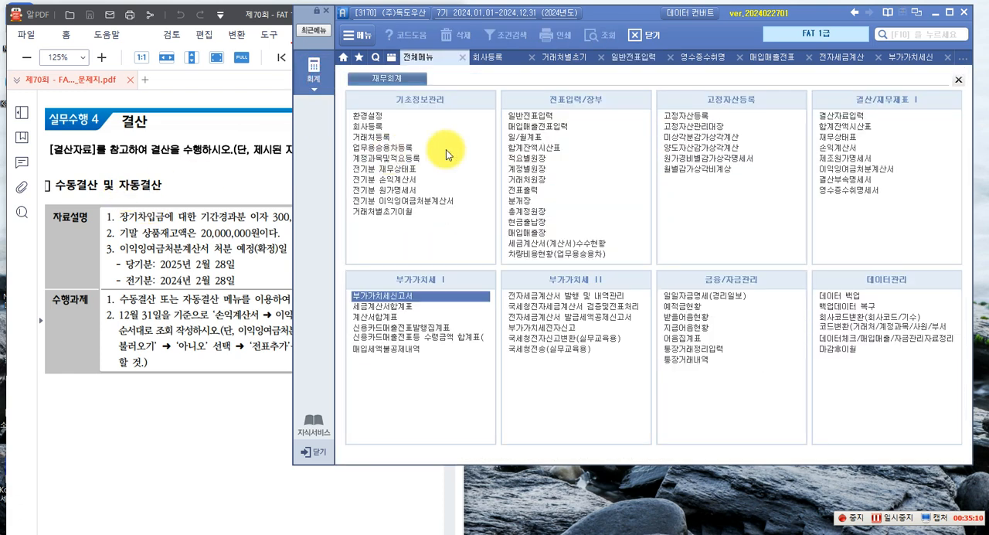
left_click(836, 116)
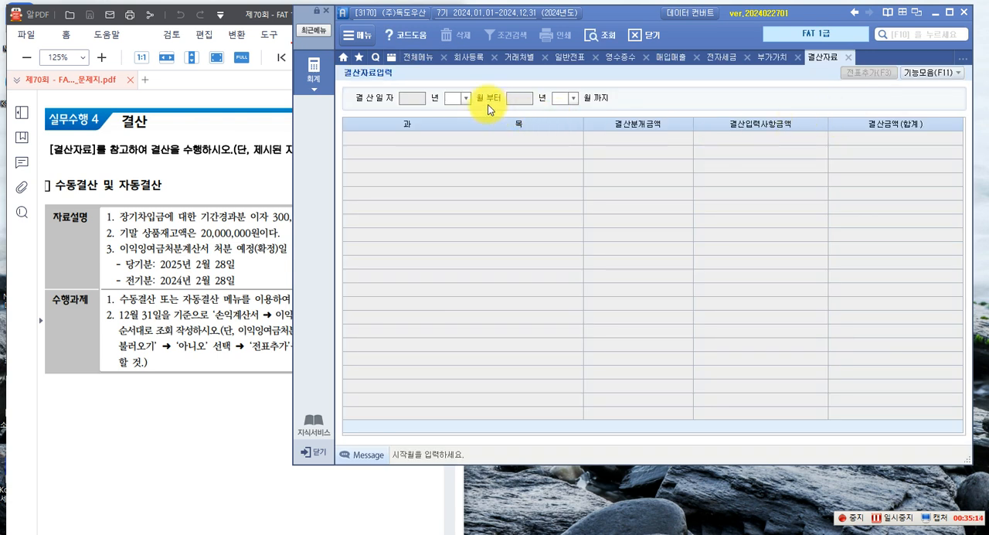
left_click(466, 99)
left_click(455, 109)
left_click(572, 99)
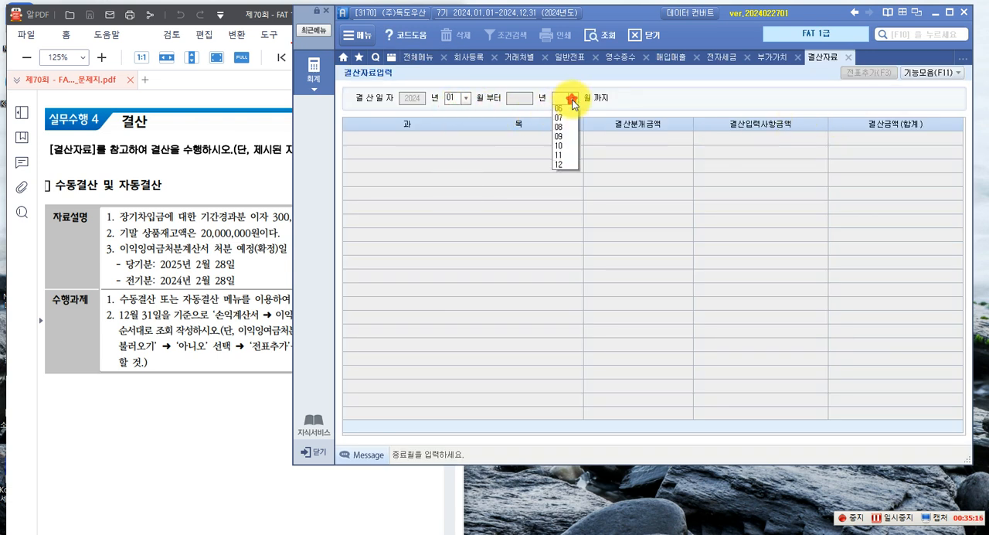
left_click(565, 211)
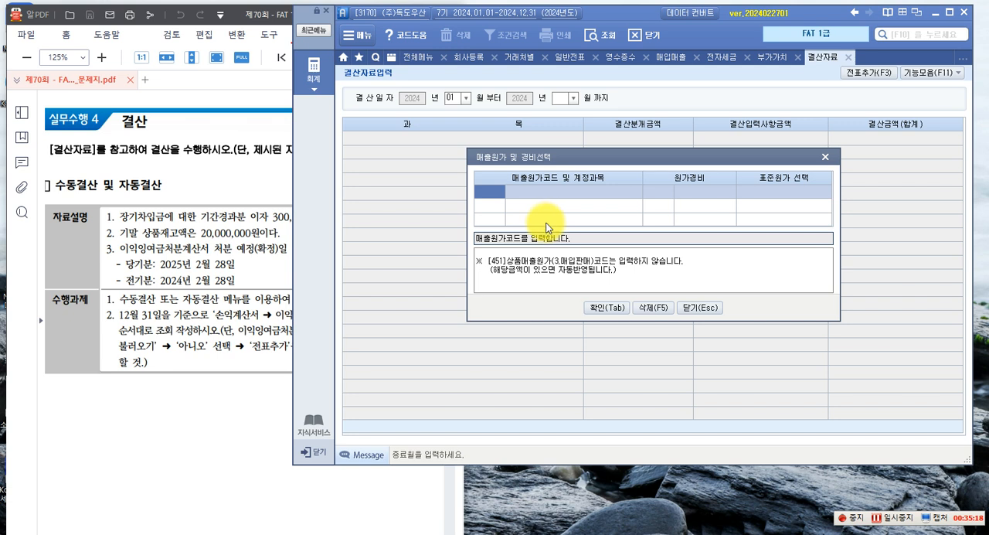
left_click(600, 312)
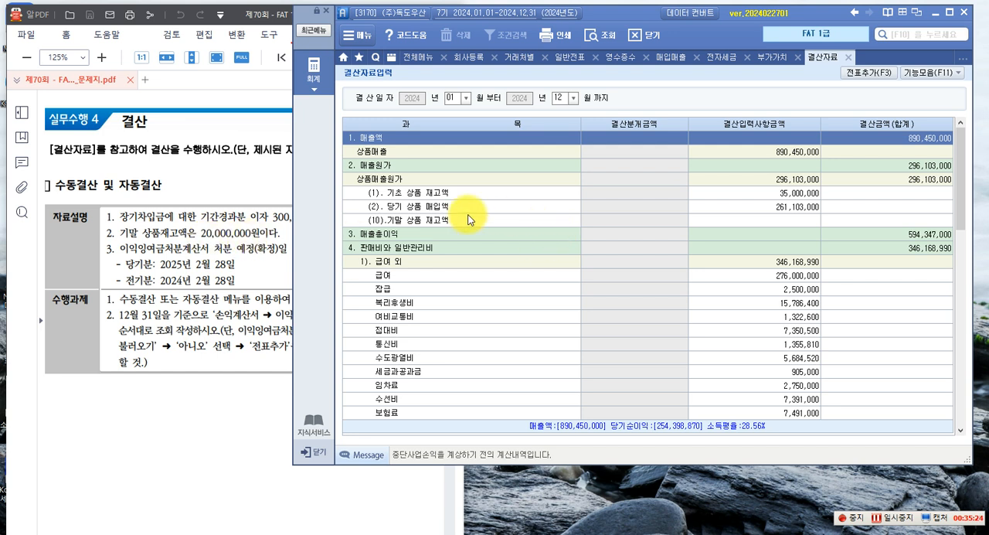
Enter 20,000,000 as the 기말 상품 재고액 in the closing data
left_click(409, 222)
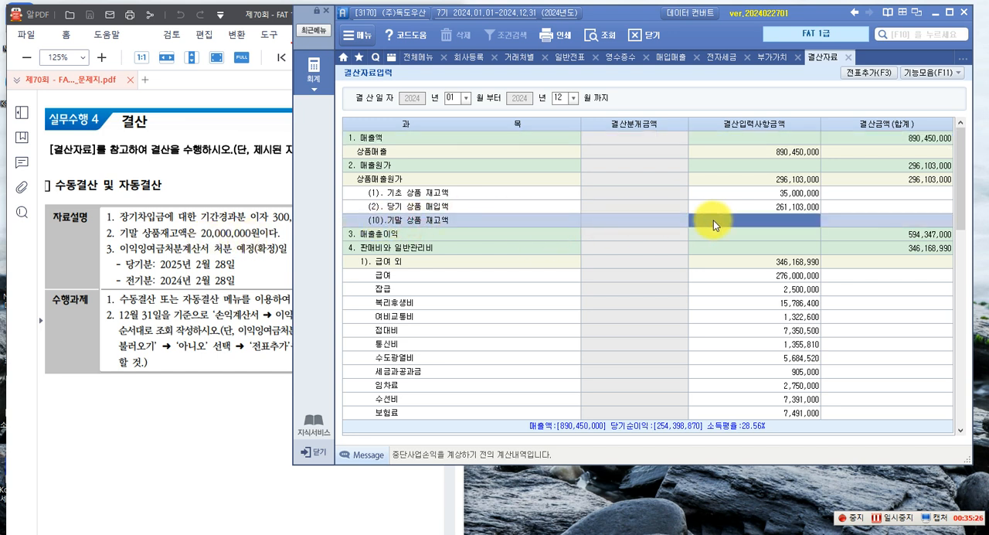
type("20,")
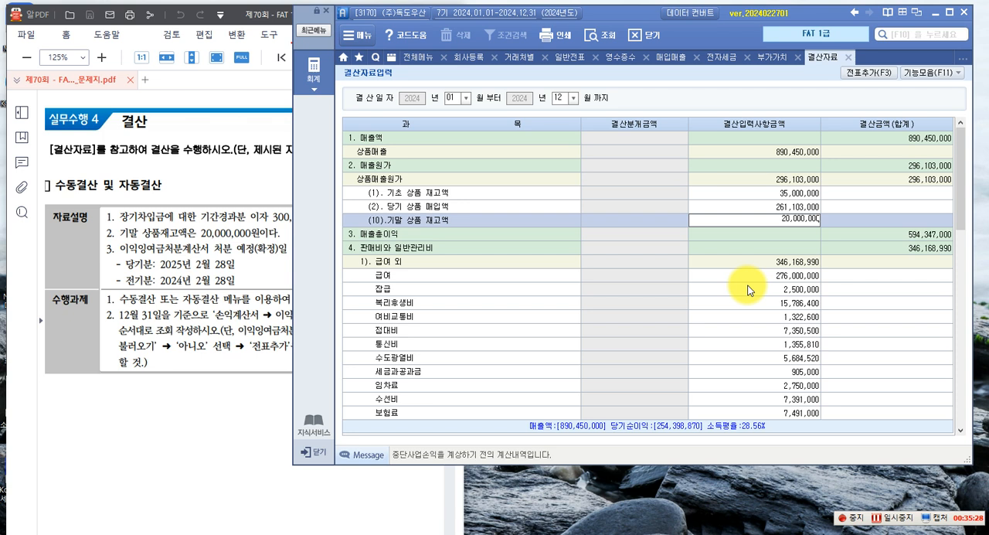
type("000,000")
key("Return")
left_click(569, 281)
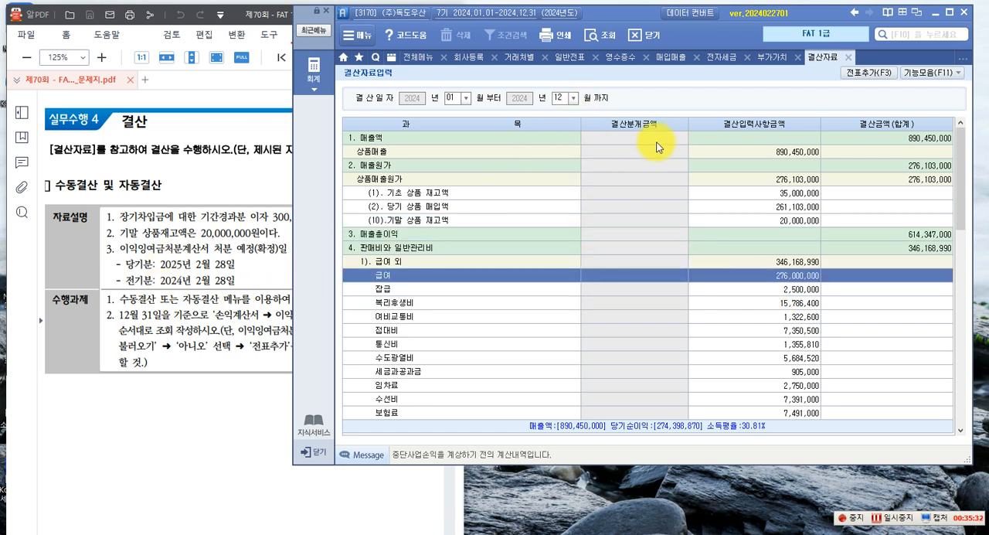
Add the 결산분개 to the general journal and display the 31 December entries in 일반전표입력
left_click(867, 77)
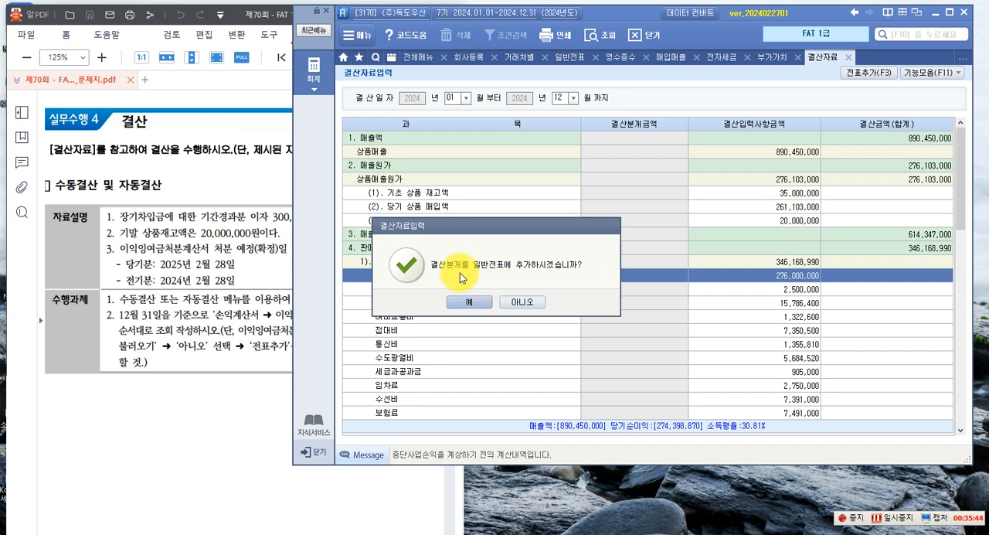
left_click(466, 303)
left_click(487, 297)
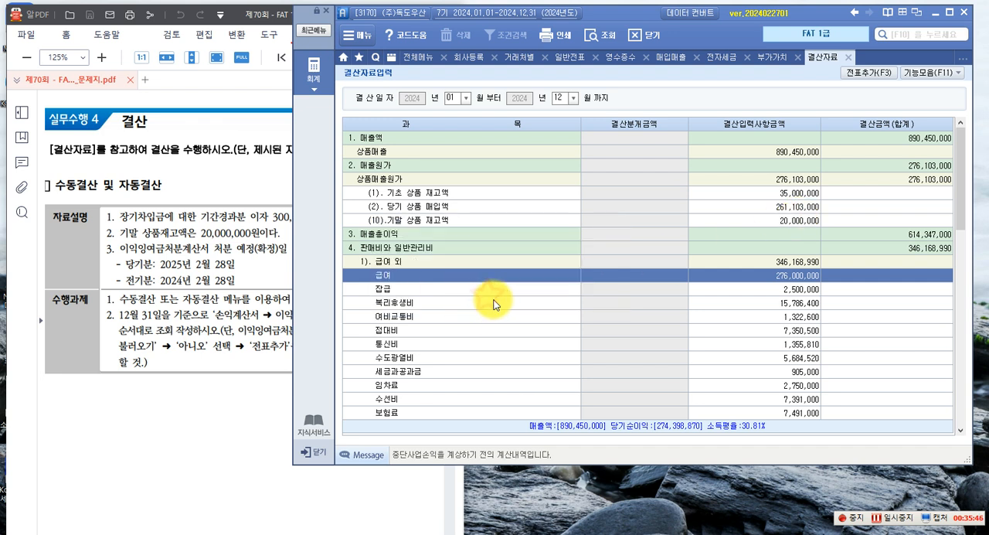
left_click(568, 59)
left_click(474, 101)
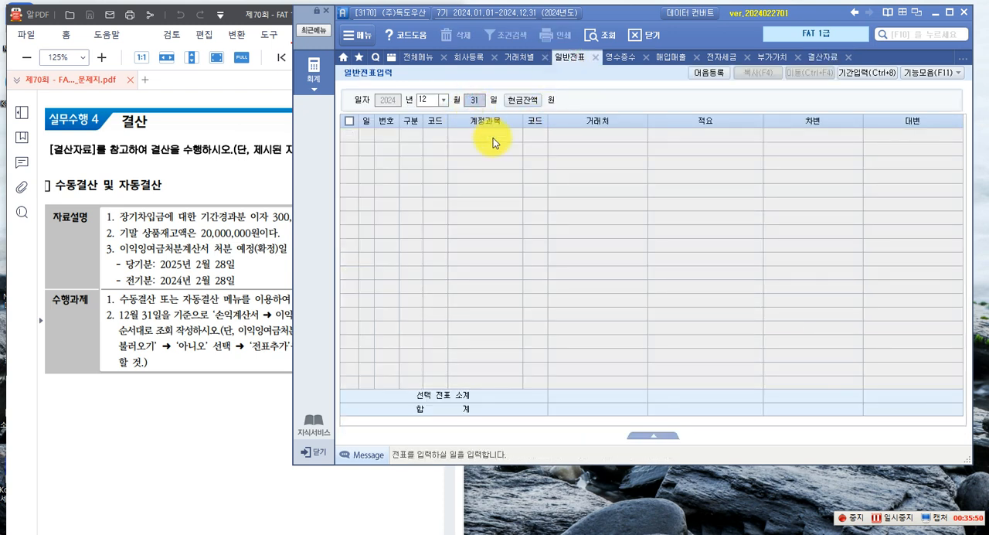
key("Return")
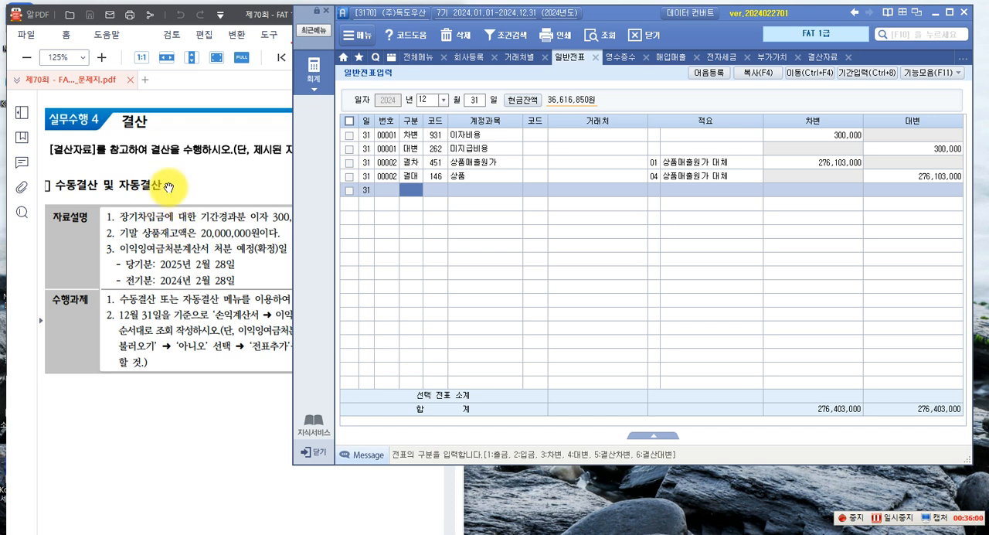
Display the 손익계산서 for December 2024 through to the 당기순이익 line
left_click(195, 191)
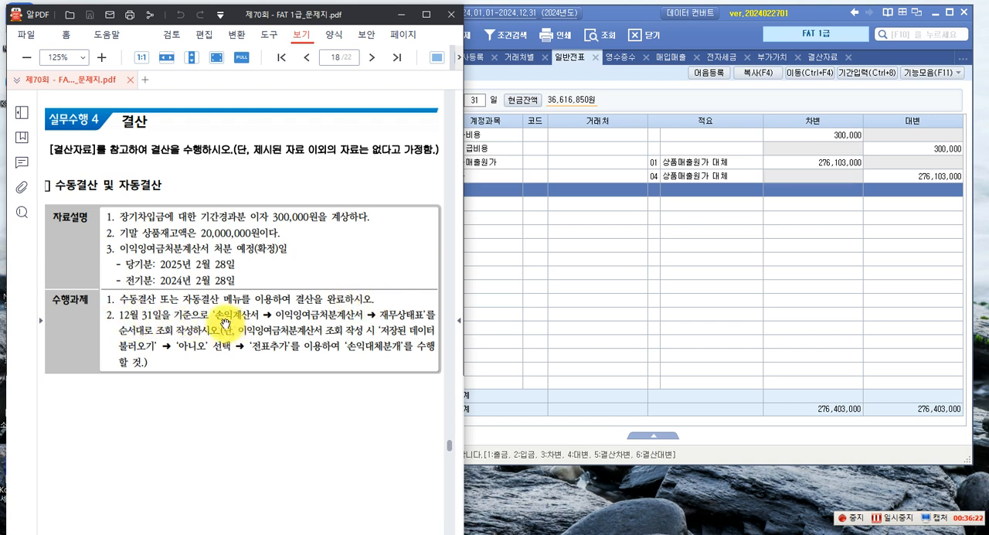
left_click(627, 99)
left_click(315, 68)
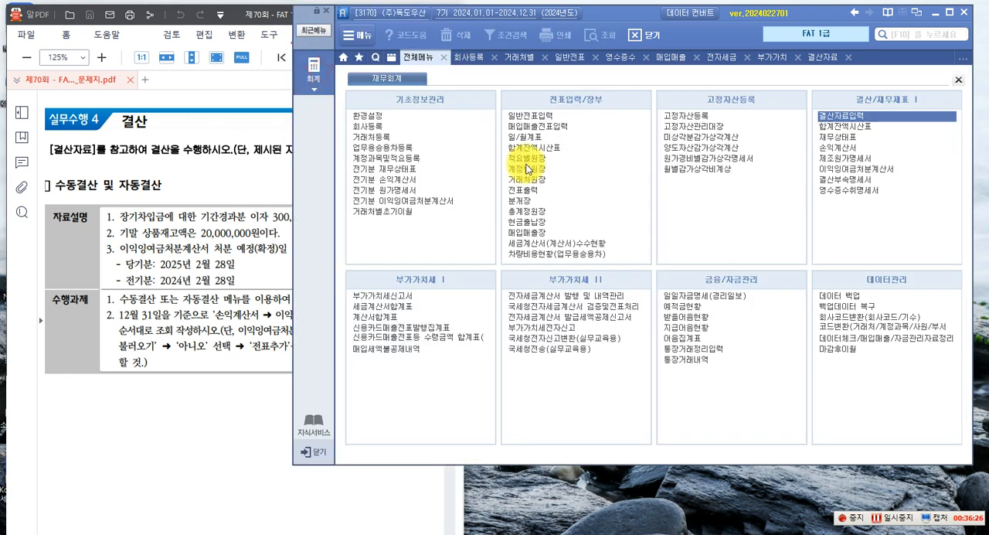
left_click(833, 148)
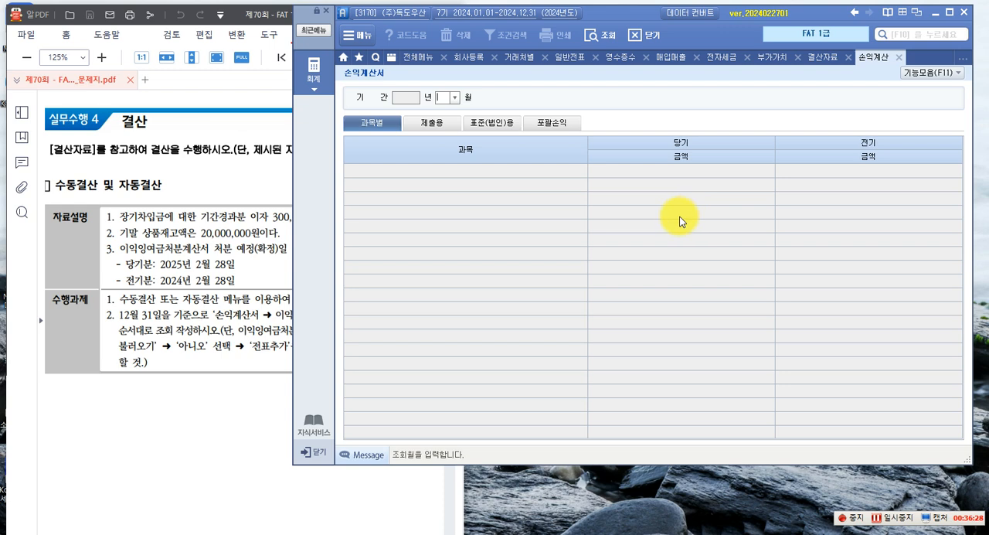
left_click(454, 97)
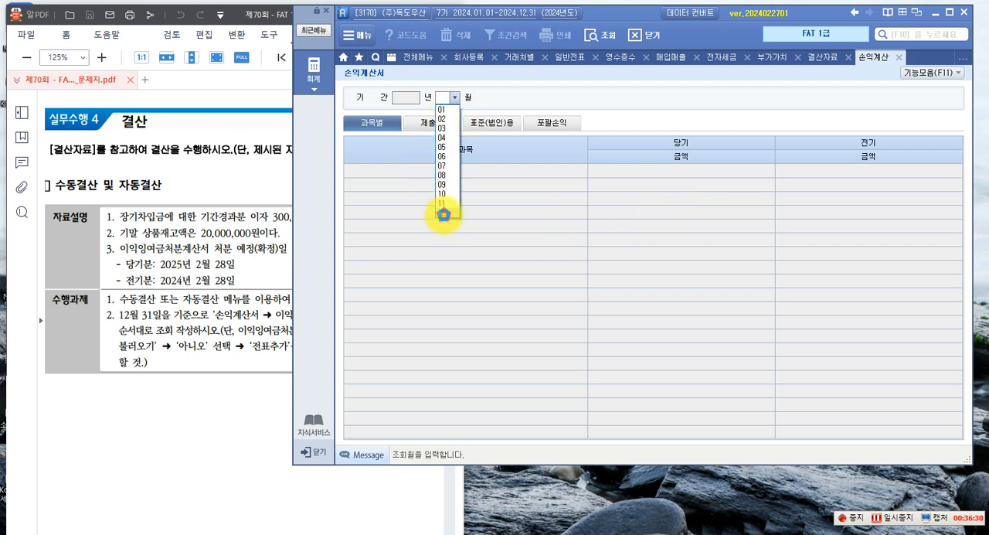
left_click(443, 212)
scroll(584, 343, "down", 5)
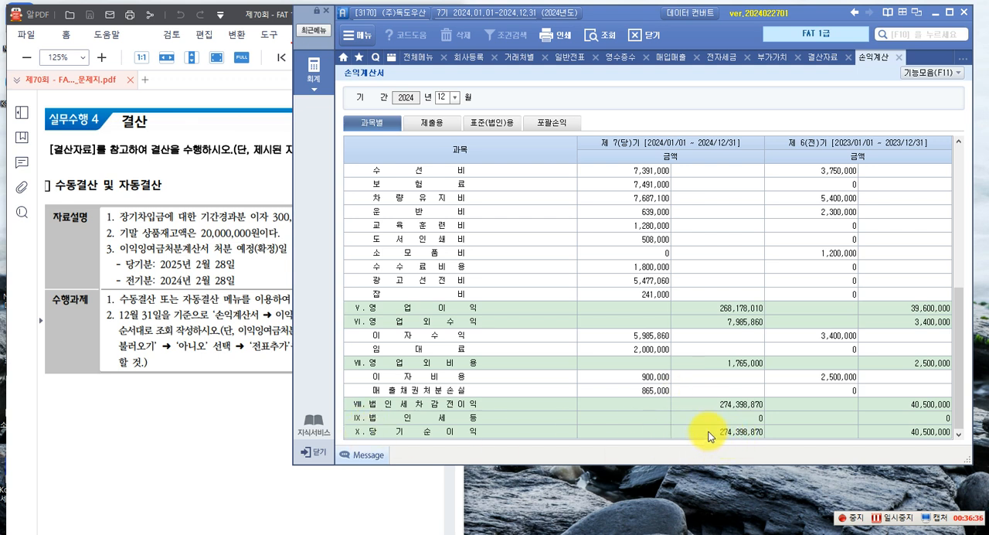
Open the 이익잉여금처분계산서 and answer 아니오 to loading the saved data
left_click(252, 183)
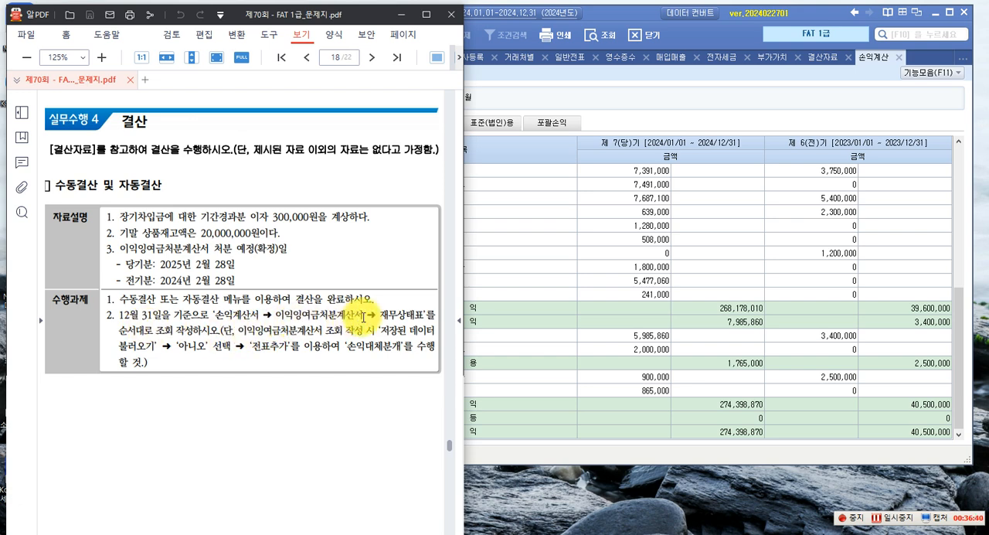
left_click(522, 85)
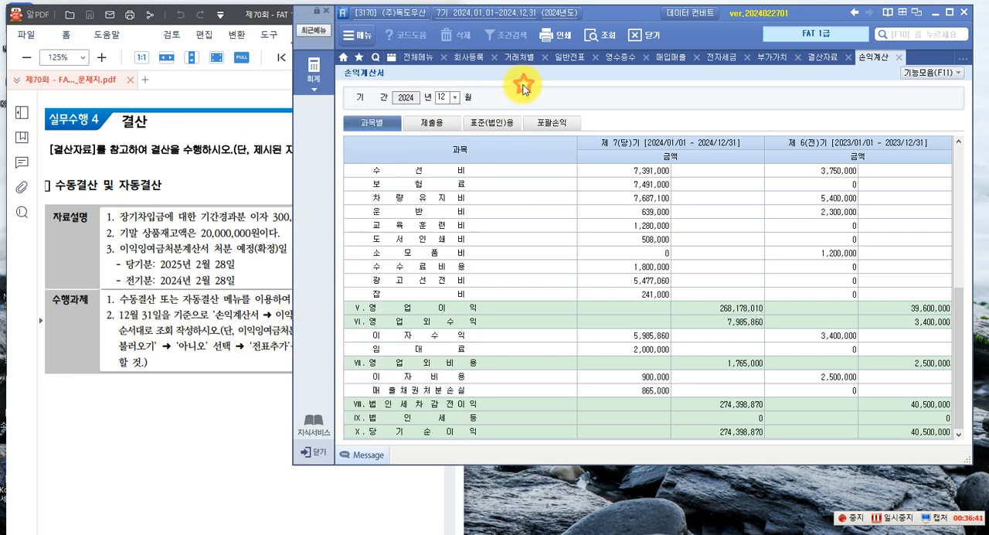
left_click(318, 76)
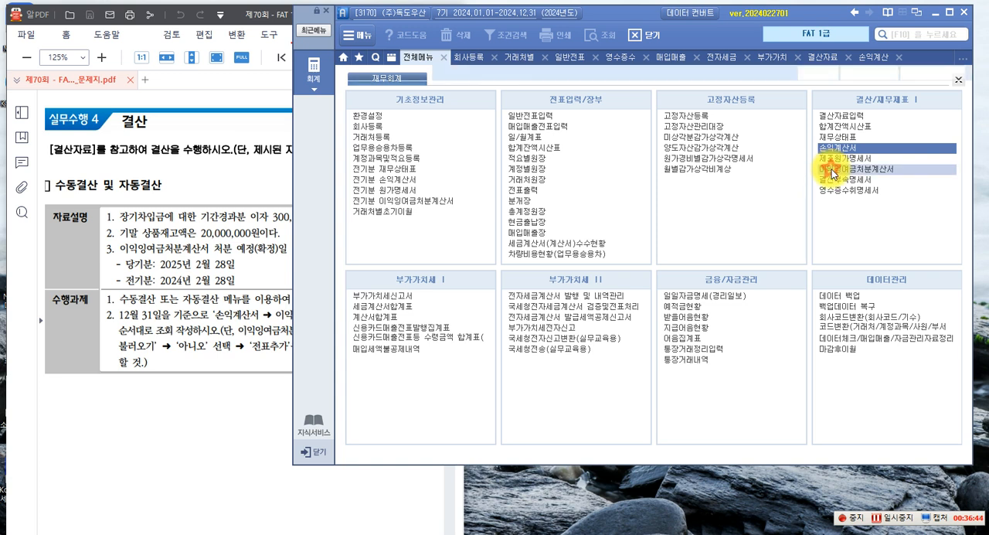
left_click(830, 168)
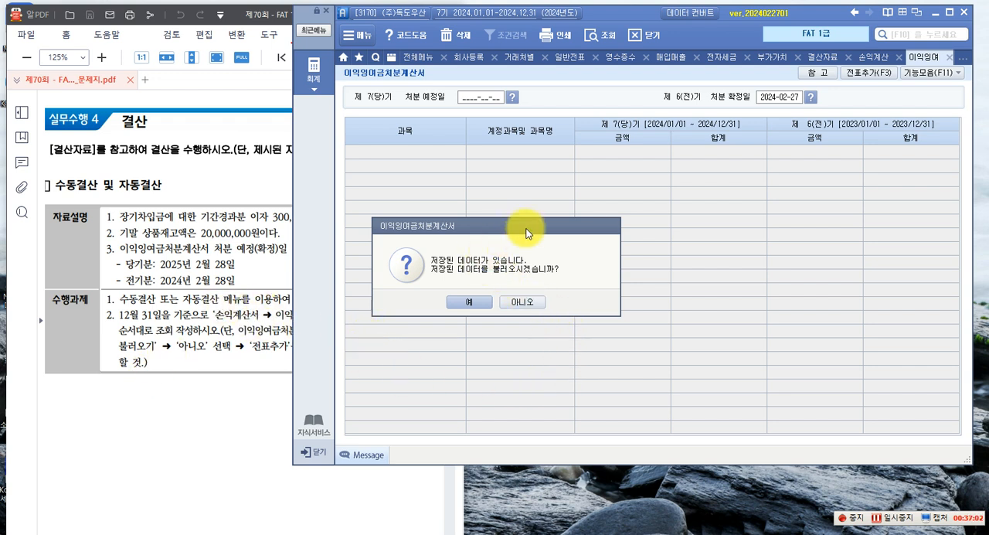
left_click(521, 302)
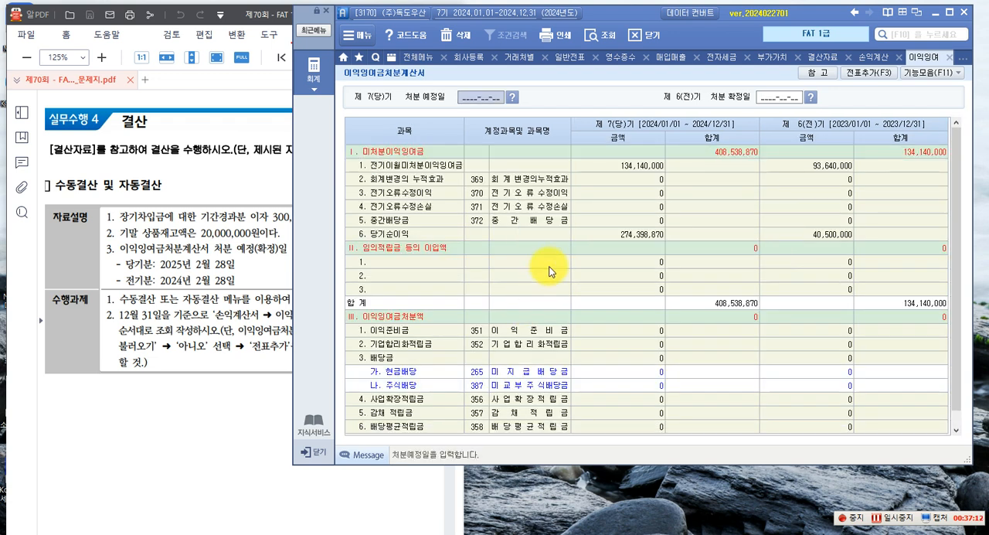
Set the 당기 처분 예정일 to 2025-02-28 and the 전기 처분 확정일 to 2024-02-28 in the 이익잉여금처분계산서
left_click(231, 405)
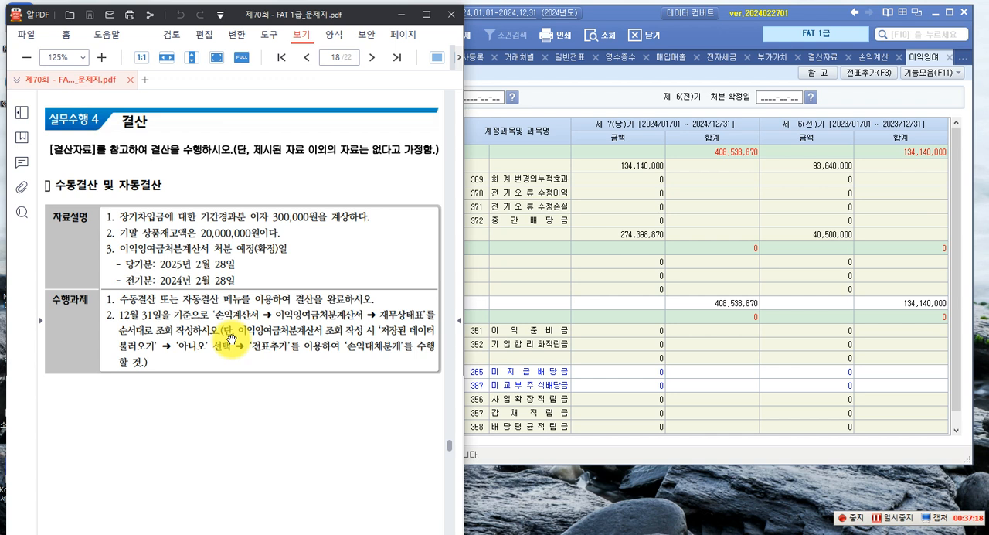
left_click(587, 272)
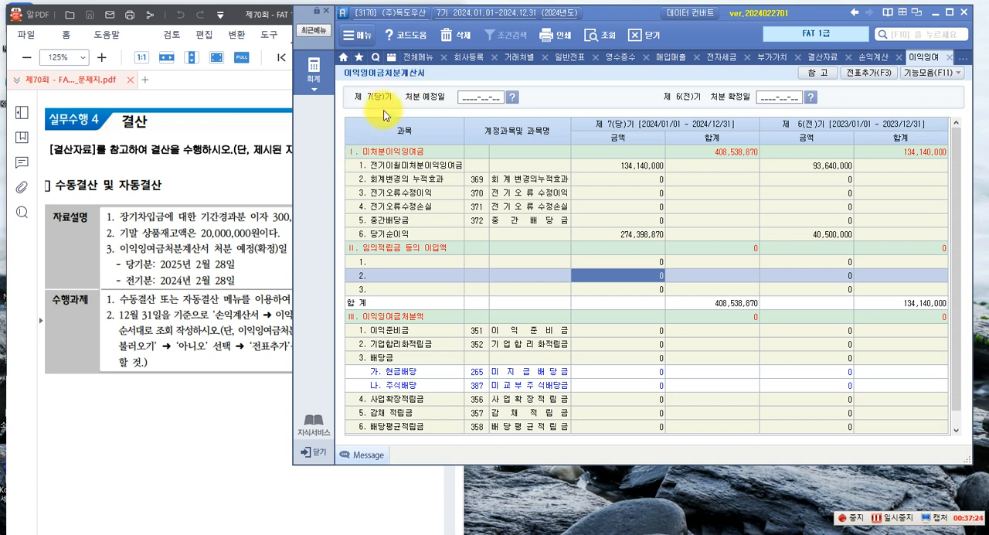
left_click(410, 100)
left_click(715, 101)
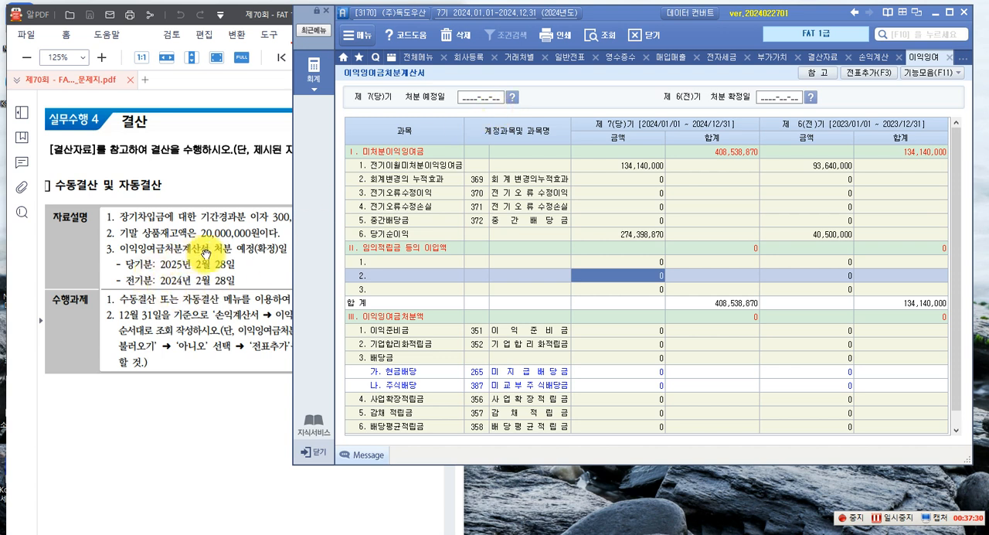
left_click(460, 99)
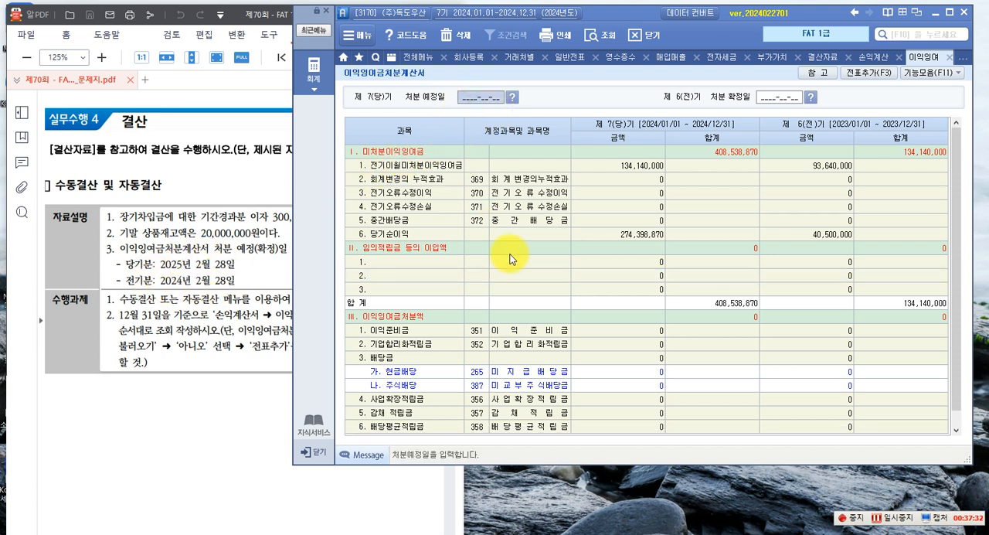
type("202")
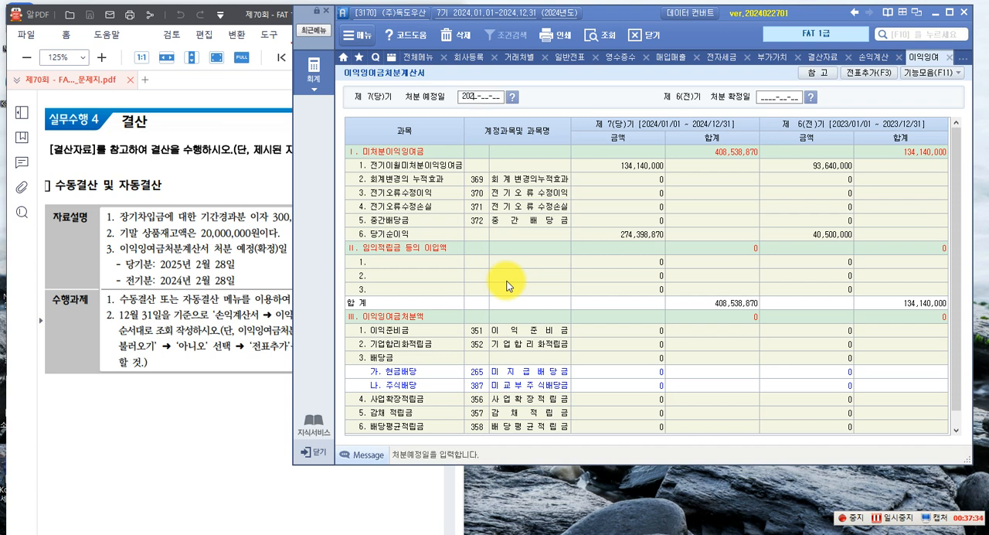
type("50228")
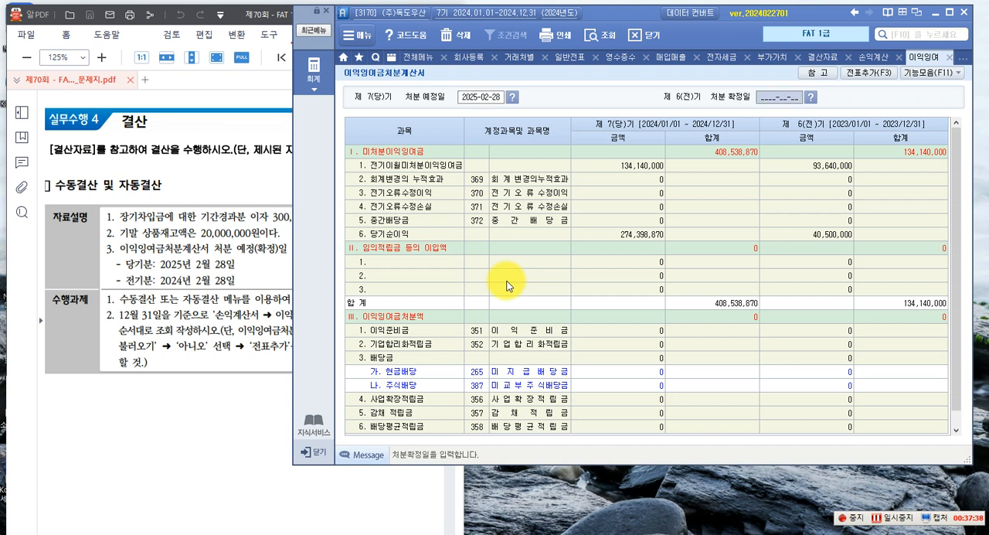
type("2024-__-__")
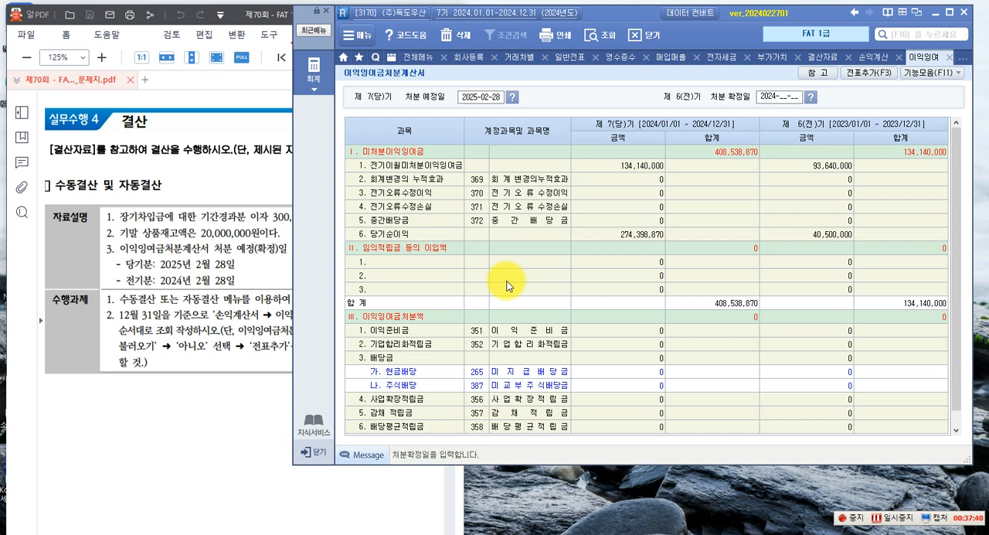
type("240228")
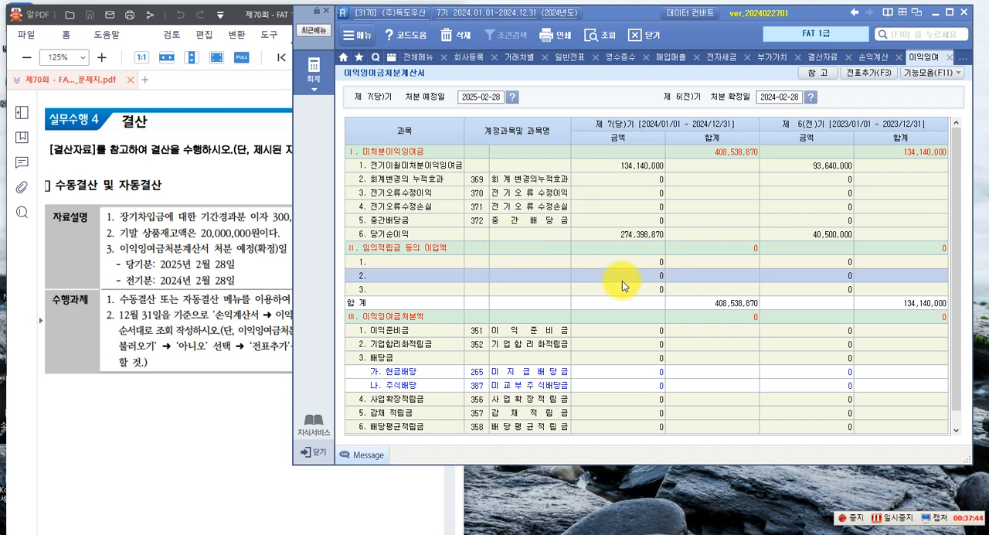
Run 전표추가 from the 이익잉여금처분계산서 to post the 손익대체분개, and check the 당기순이익 and 미처분이익잉여금 lines
left_click(872, 73)
left_click(567, 296)
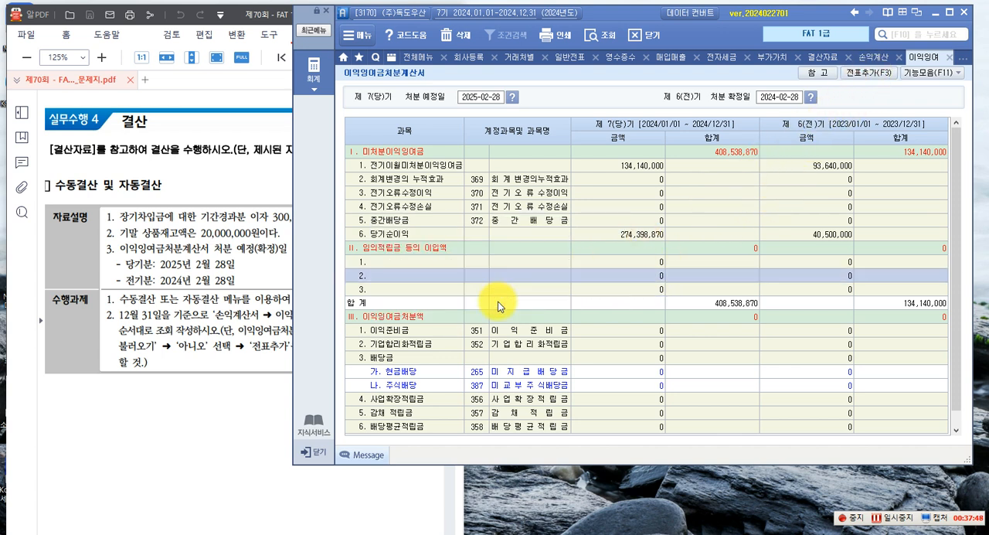
left_click(409, 234)
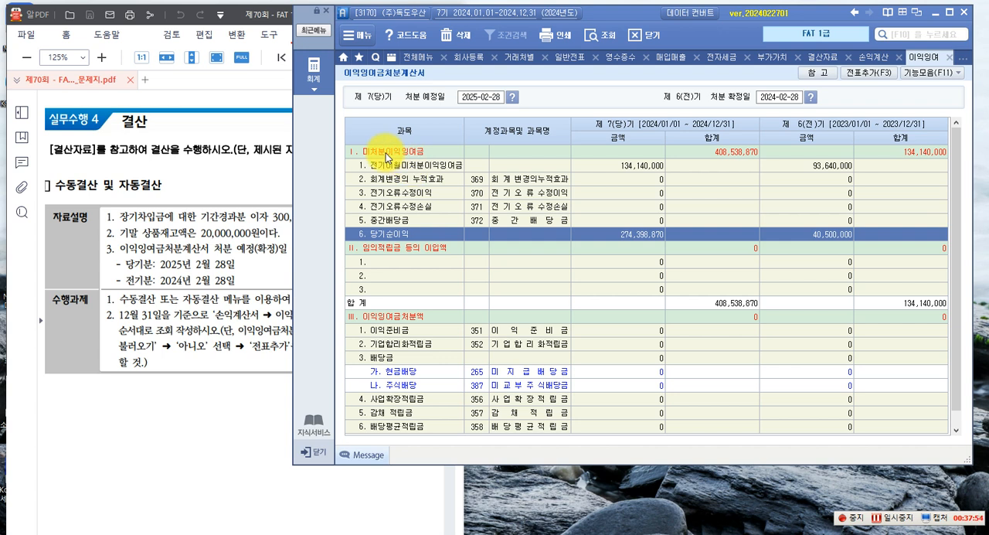
left_click(735, 154)
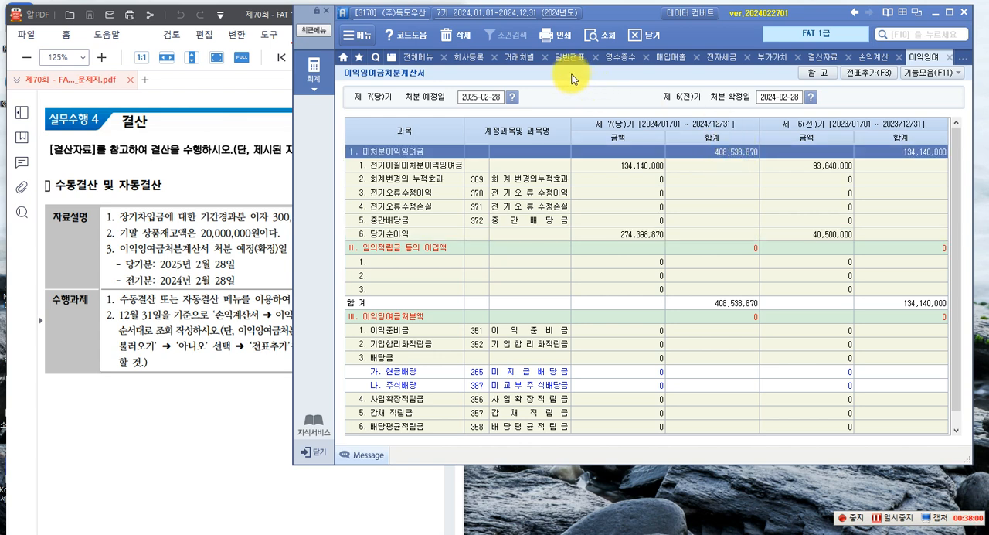
Display the 재무상태표 for December 2024 and check the 당기 amount of 미처분이익잉여금
left_click(314, 66)
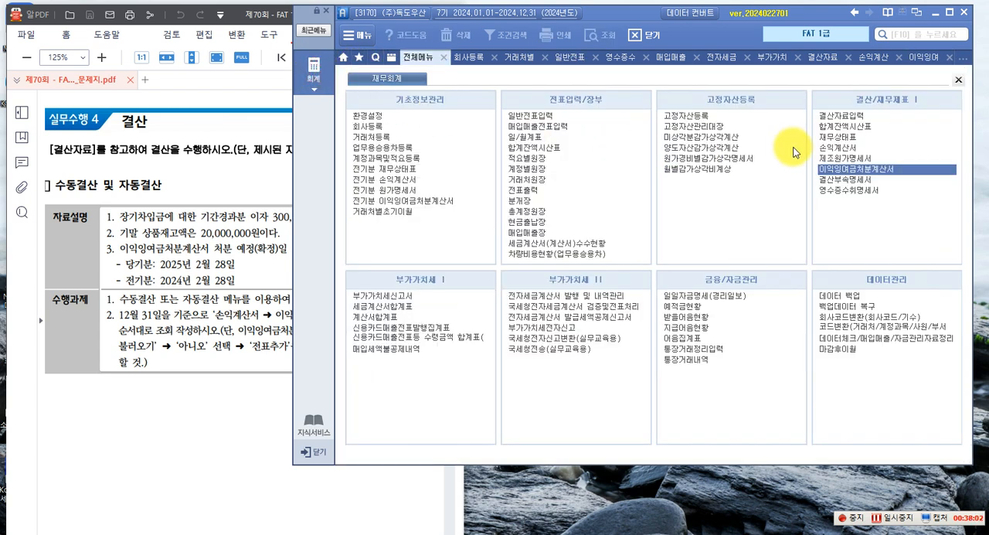
left_click(825, 137)
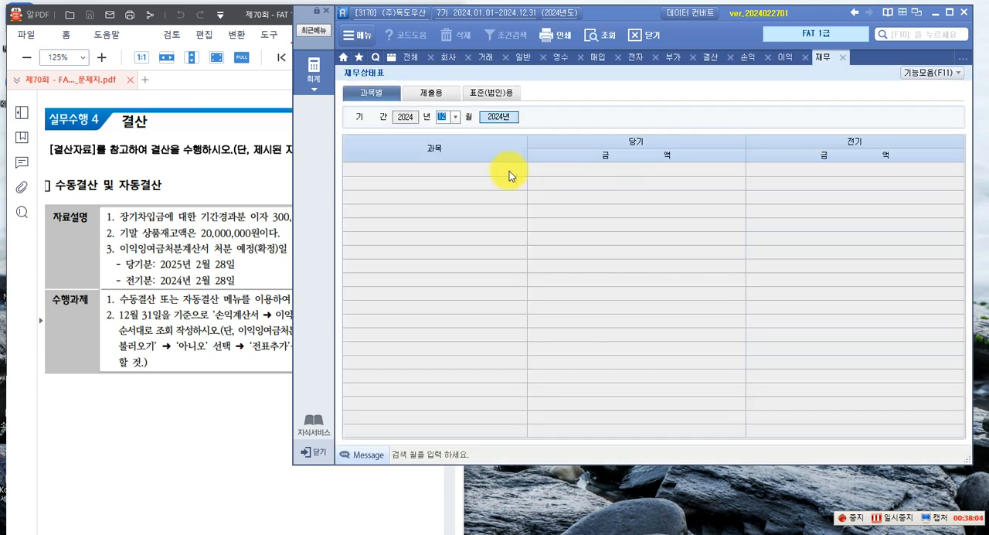
left_click(474, 149)
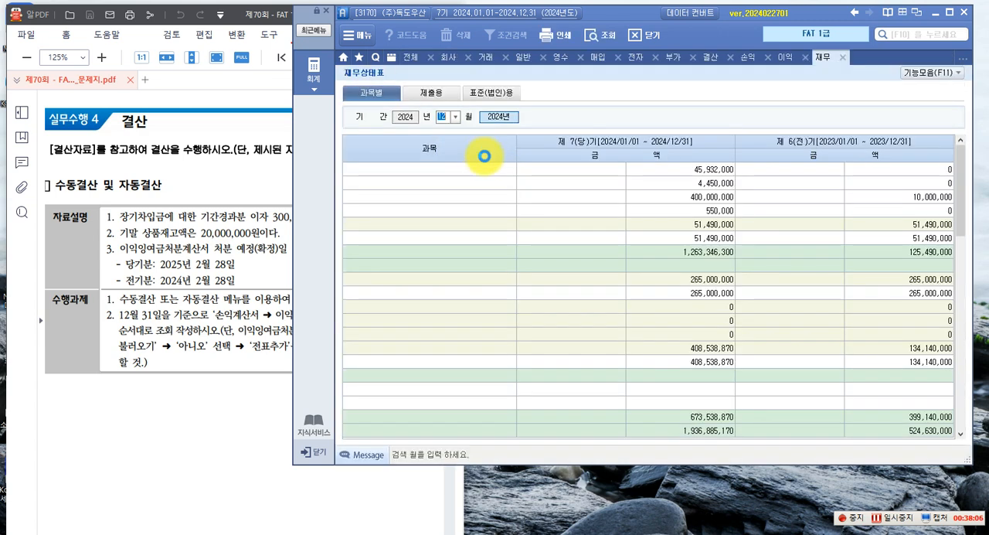
scroll(507, 232, "down", 10)
scroll(506, 240, "down", 3)
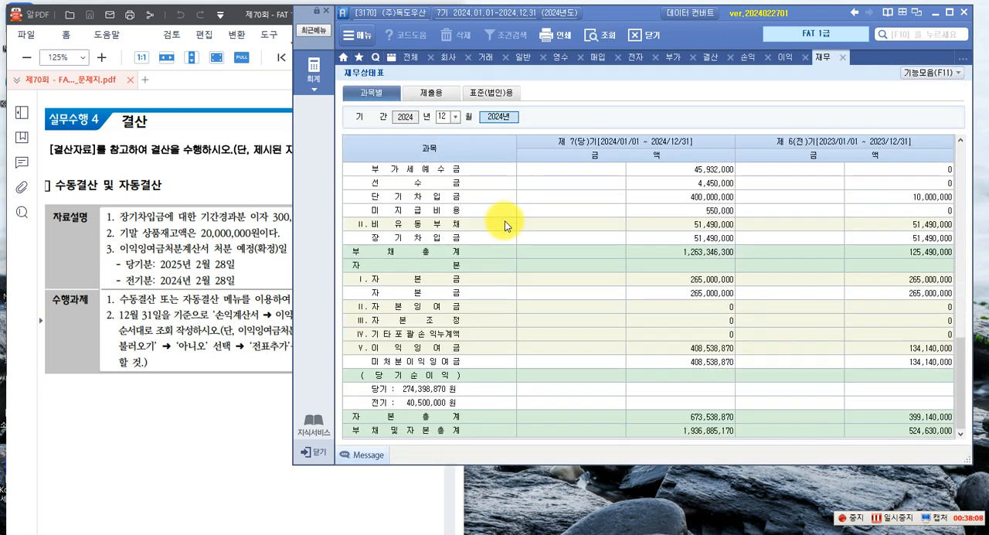
left_click(375, 361)
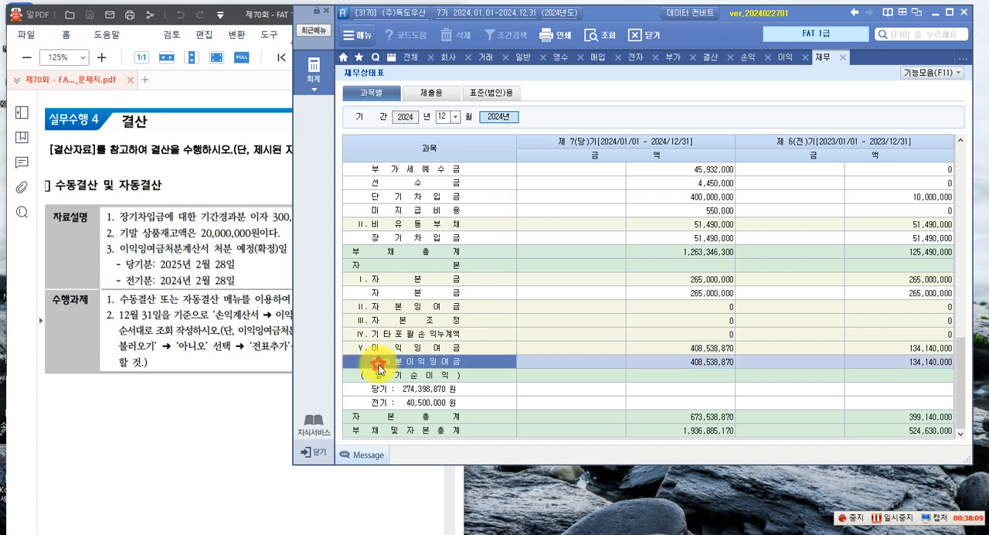
left_click(697, 368)
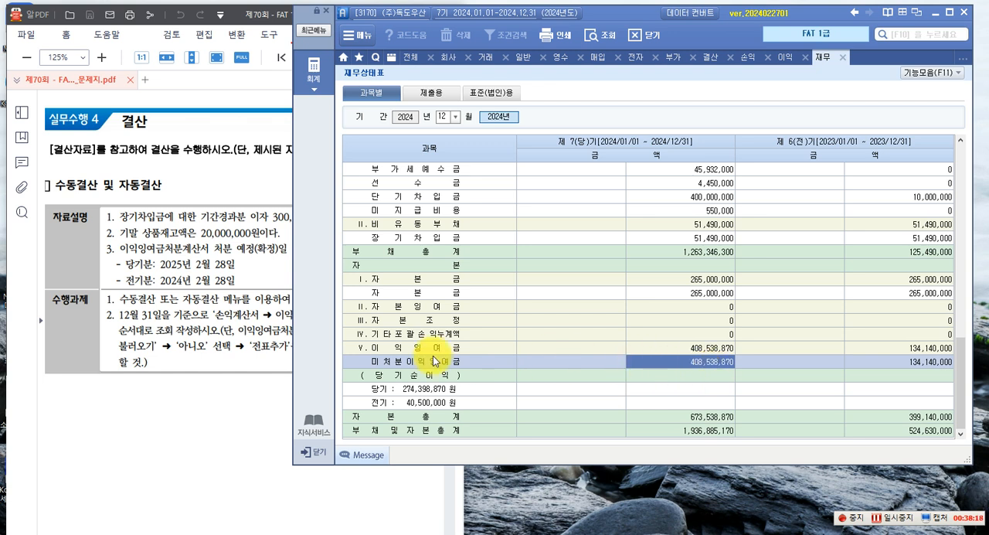
left_click(407, 362)
left_click(698, 366)
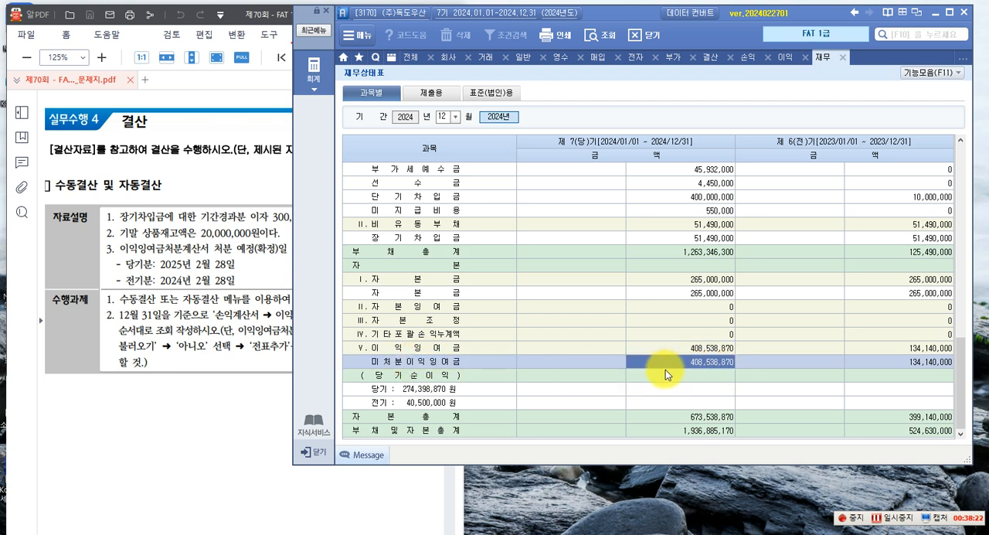
Switch to the exam PDF and read the 답안입력 유의사항 of the 실무수행평가 (62점) section
left_click(225, 351)
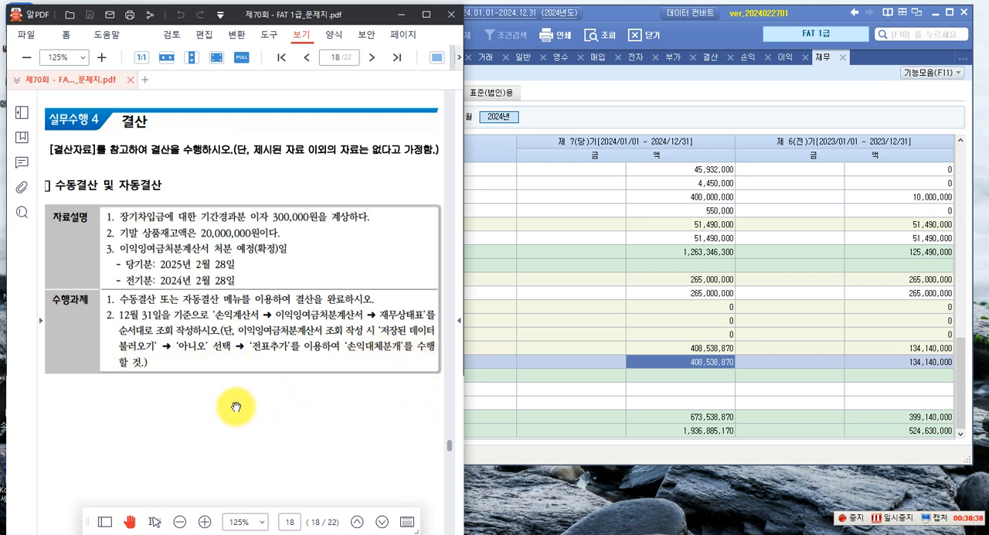
scroll(238, 398, "down", 5)
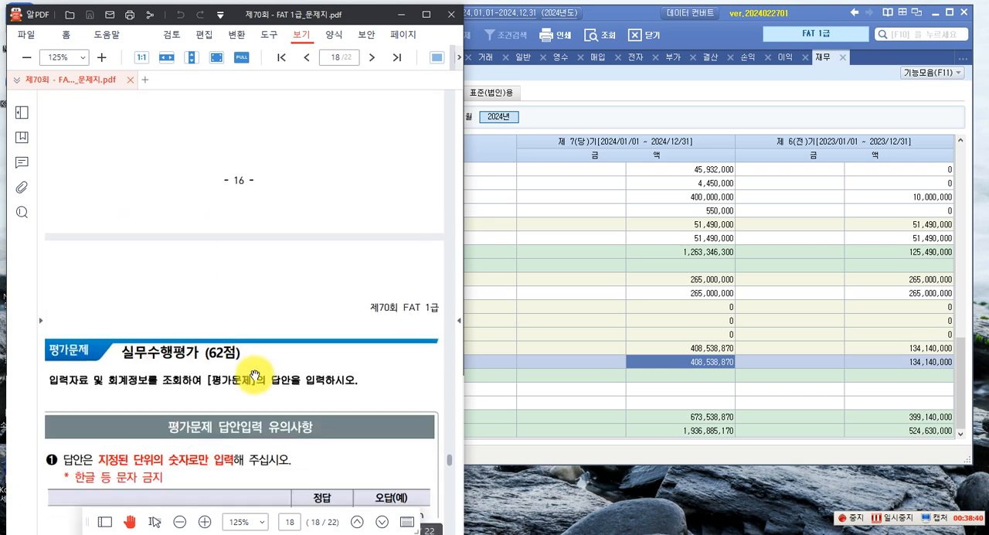
scroll(254, 377, "down", 3)
scroll(257, 377, "down", 1)
scroll(258, 376, "up", 1)
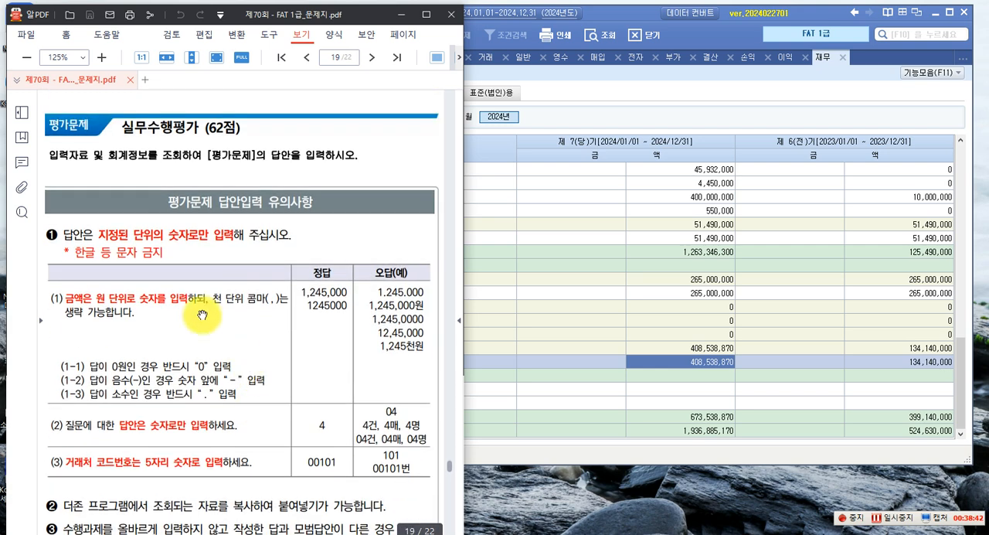